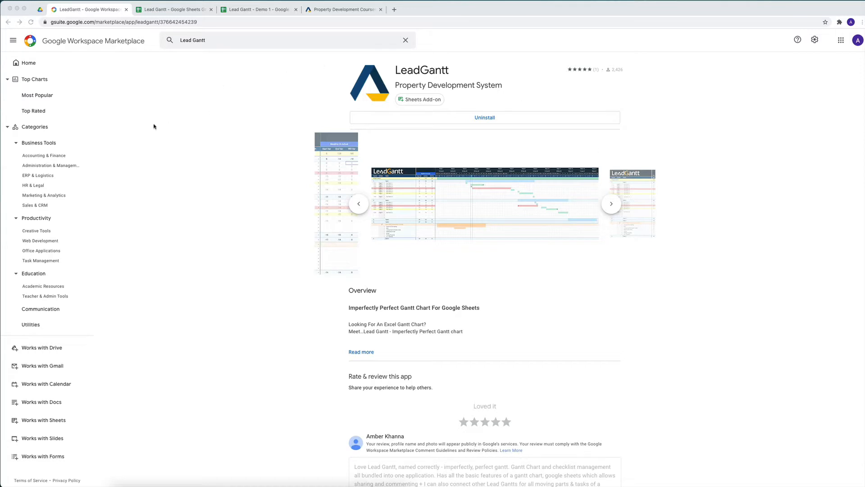
- View the Property Development System website, then return to the LeadGantt marketplace listing
left_click(336, 10)
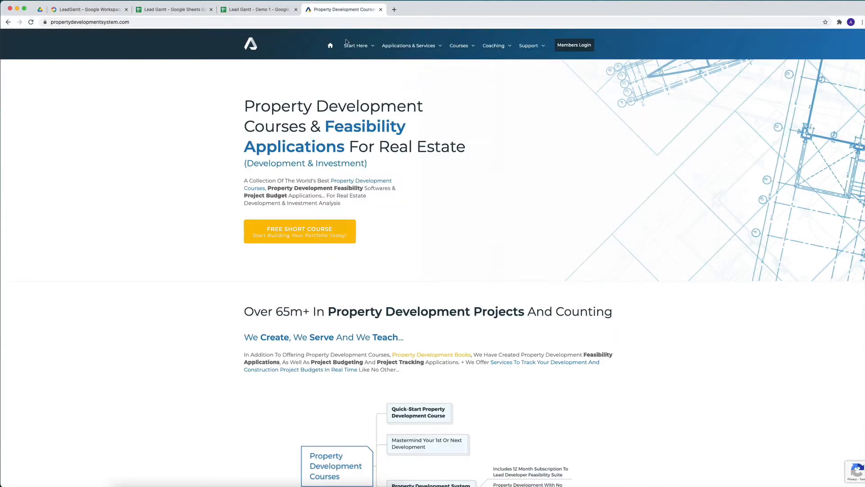
left_click(99, 10)
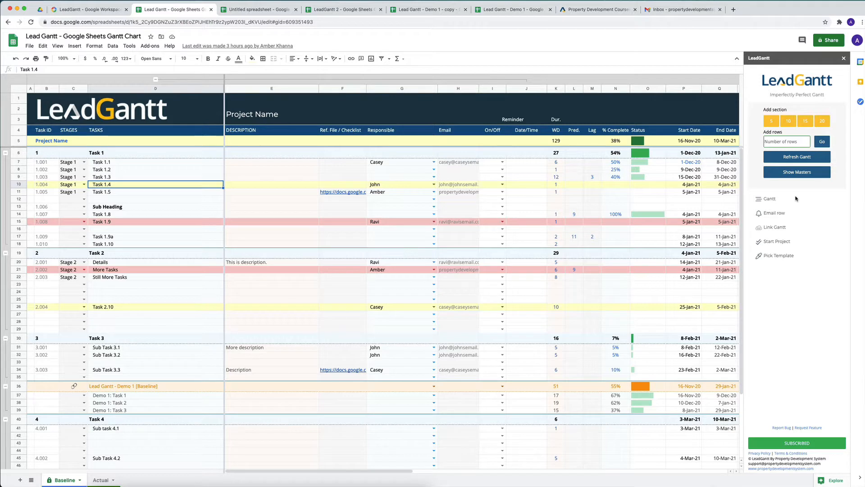
- Highlight all rows of the Task 1 section, then all rows of the Task 2 section, in the Baseline sheet
left_click(159, 171)
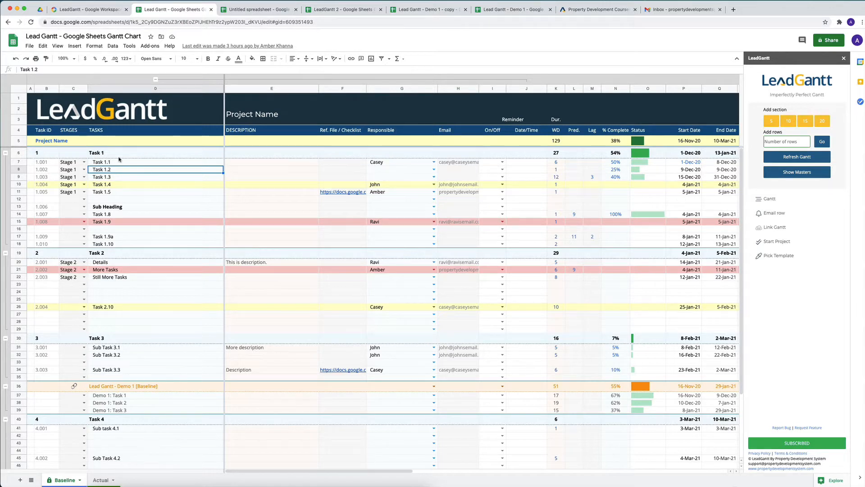
left_click(23, 153)
left_click(21, 245, "shift")
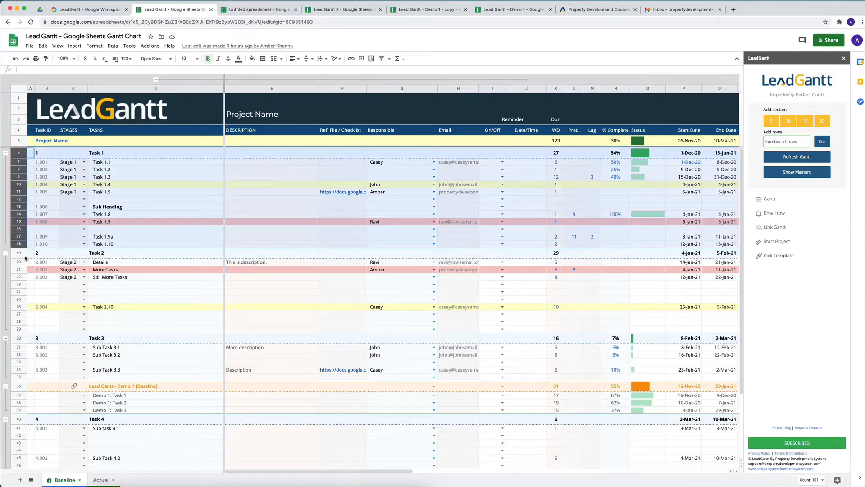
left_click(19, 254)
left_click(20, 329, "shift")
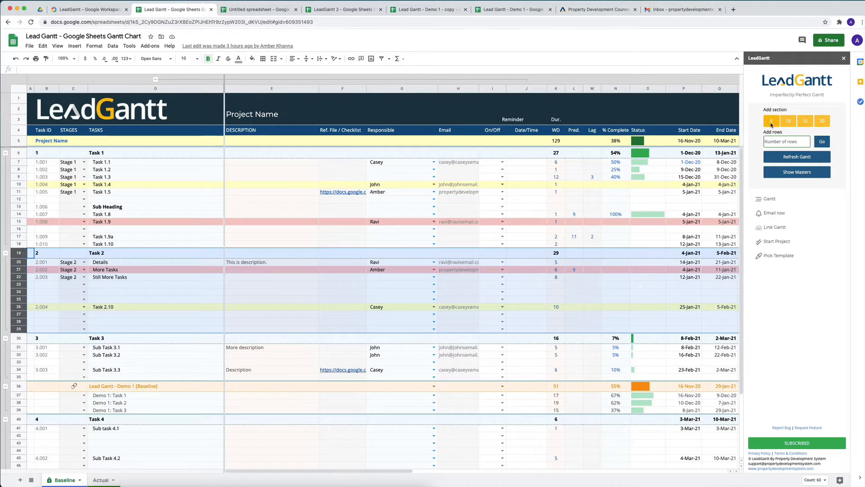
- Examine the task timeline in the Baseline sheet and the list of all sheets in the workbook
left_click(195, 199)
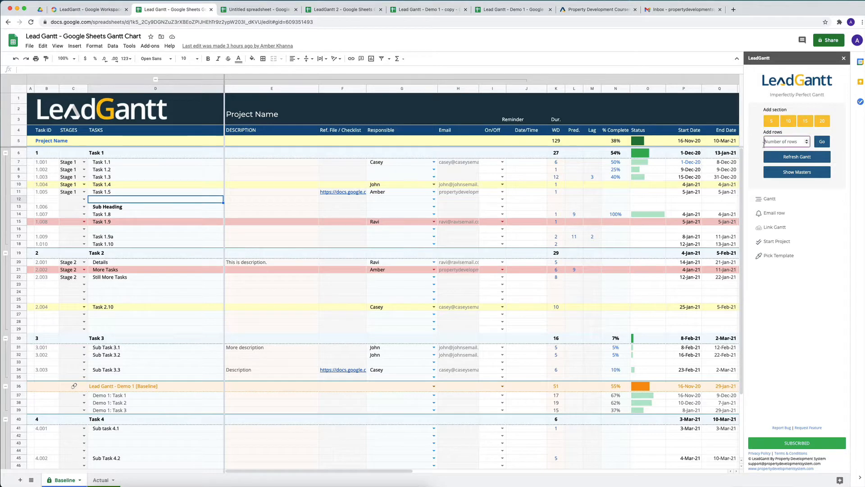
left_click(792, 157)
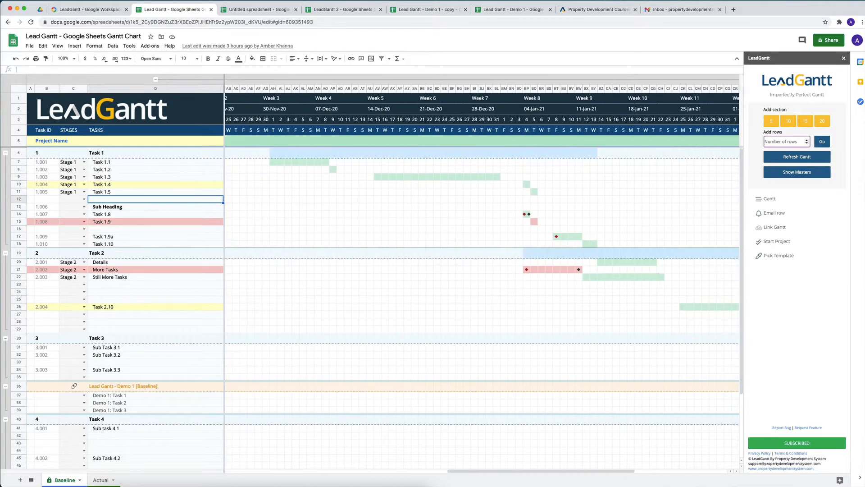
left_click(806, 171)
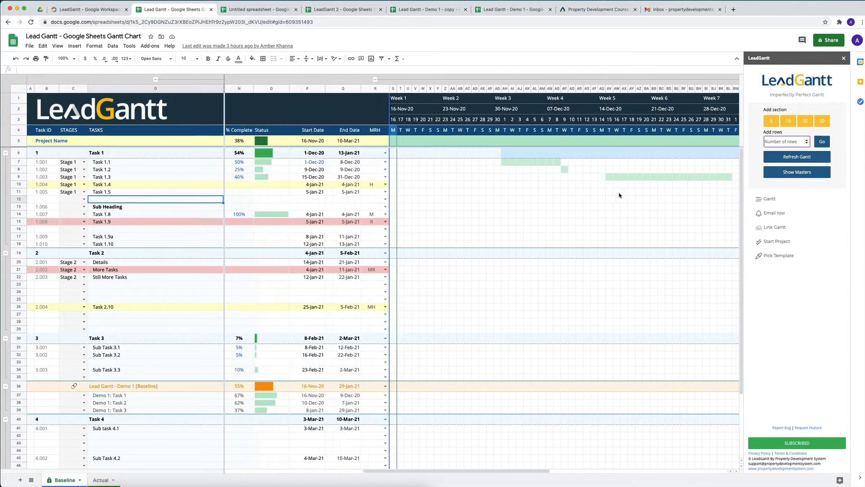
left_click(34, 481)
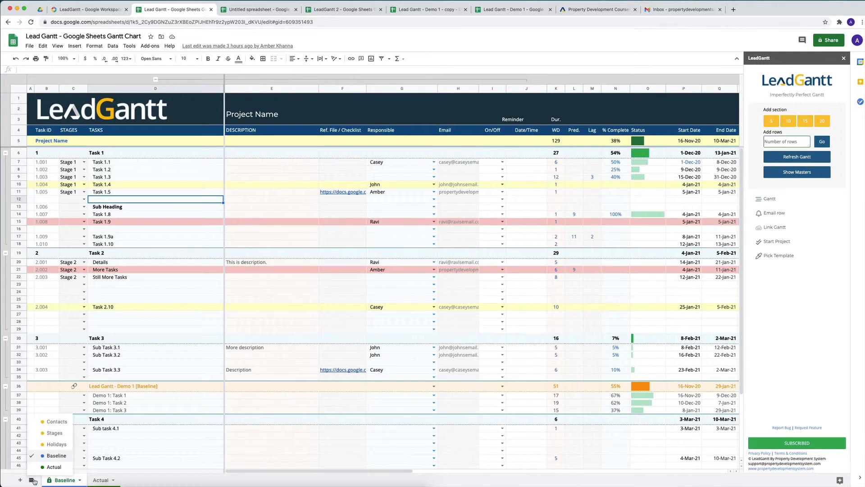
left_click(34, 481)
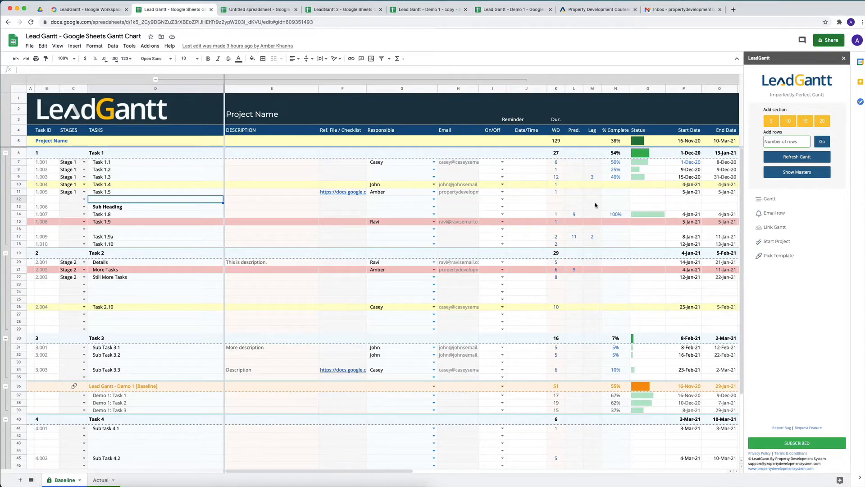
- Highlight the Responsible and Email columns in turn, then look over the reference file and scheduling columns
left_click(399, 89)
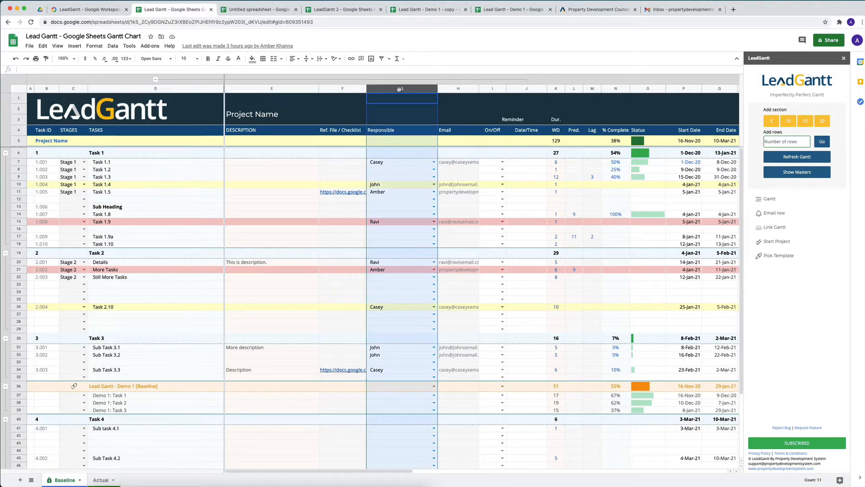
left_click(459, 91)
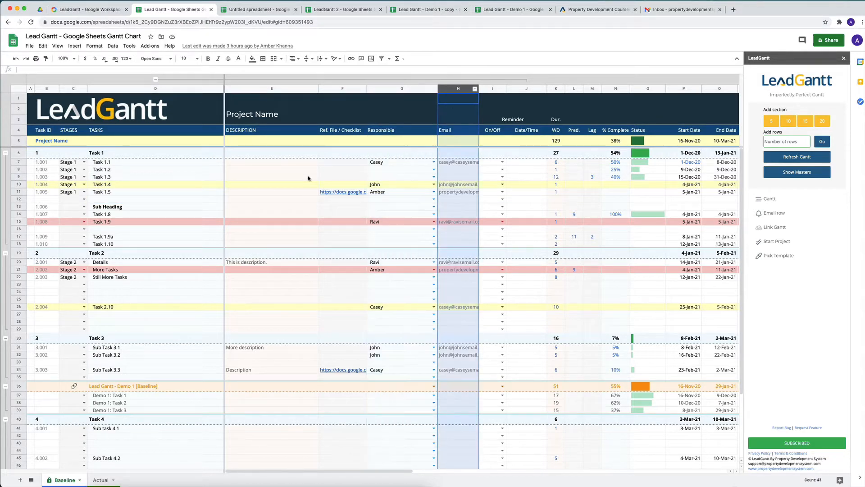
left_click(325, 179)
scroll(640, 175, "right", 2)
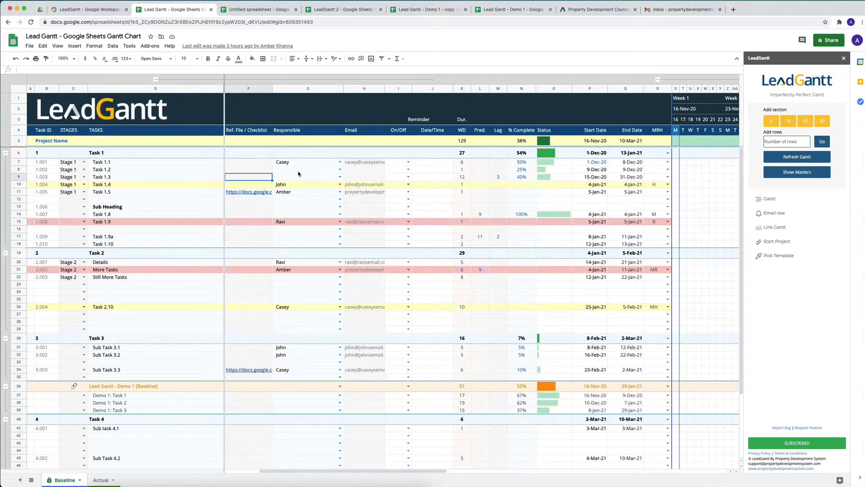
scroll(255, 180, "left", 2)
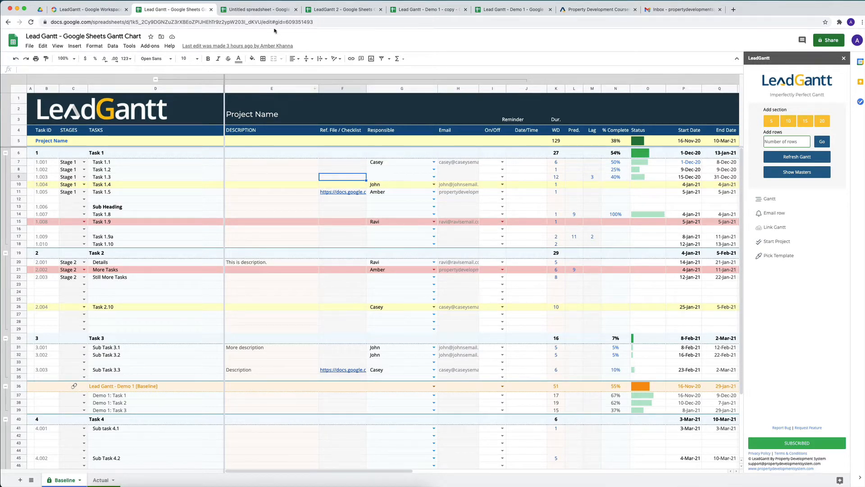
- Open the linked Lead Gantt - Demo 1 spreadsheet from its row under Task 3, then return to the main Gantt chart
left_click(127, 387)
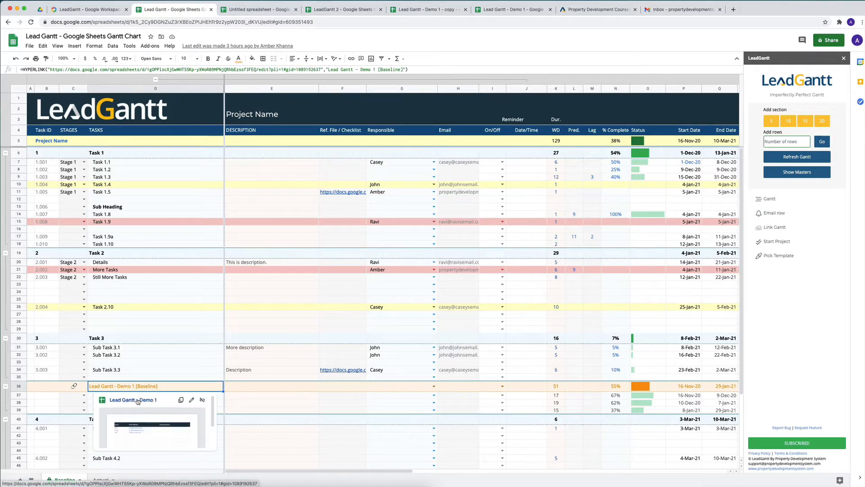
left_click(134, 399)
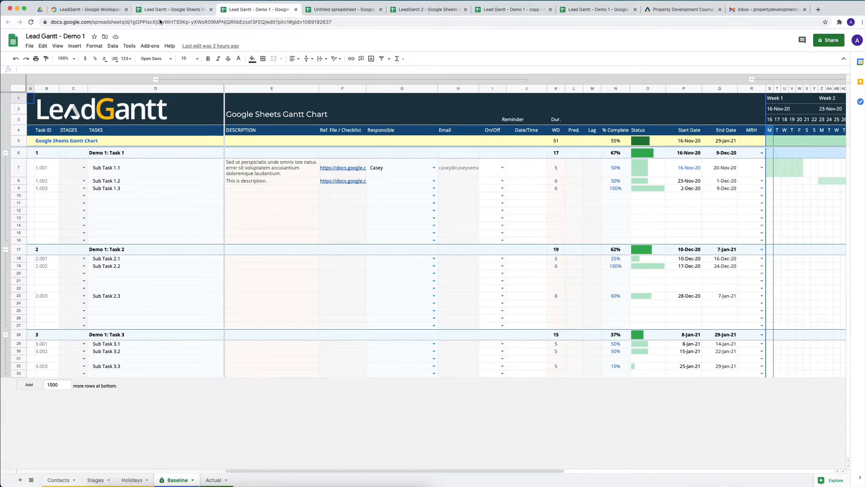
left_click(175, 9)
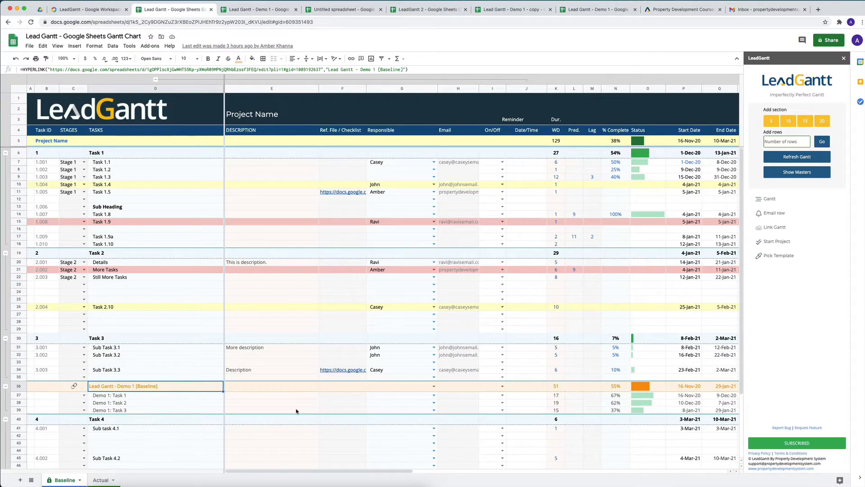
scroll(357, 357, "down", 1)
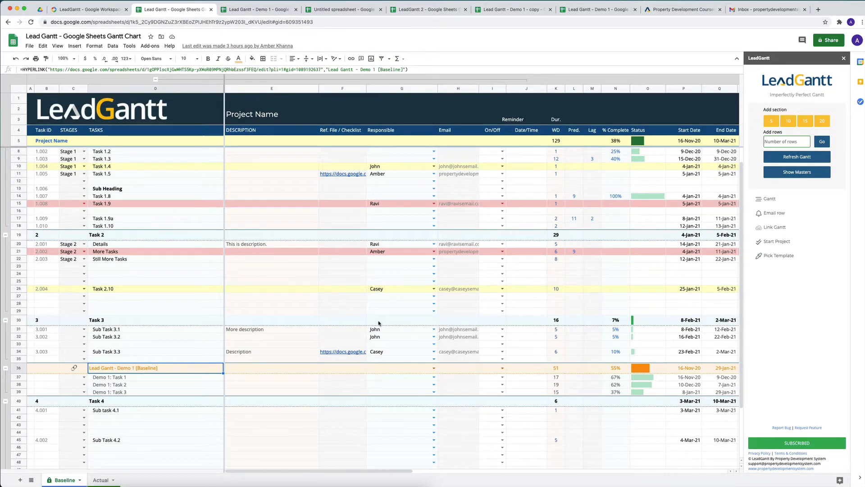
scroll(356, 319, "up", 1)
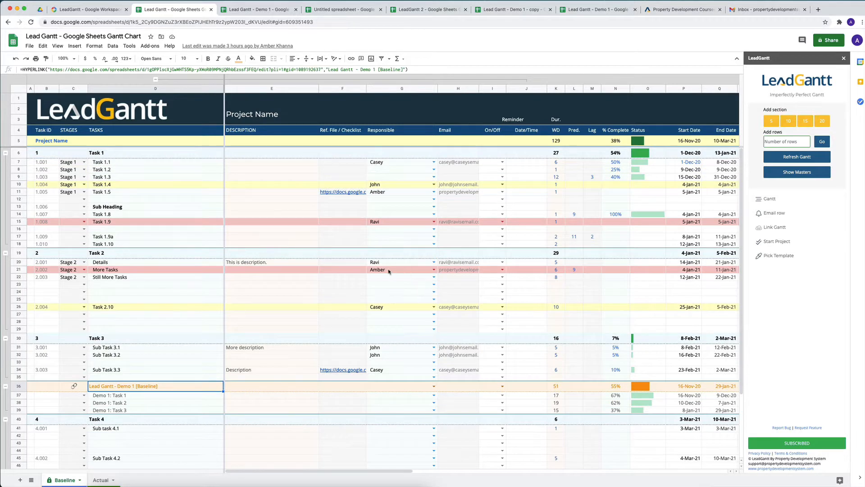
- Select the More Tasks row, view its notification email in Gmail, and return to the main Gantt chart
left_click(136, 269)
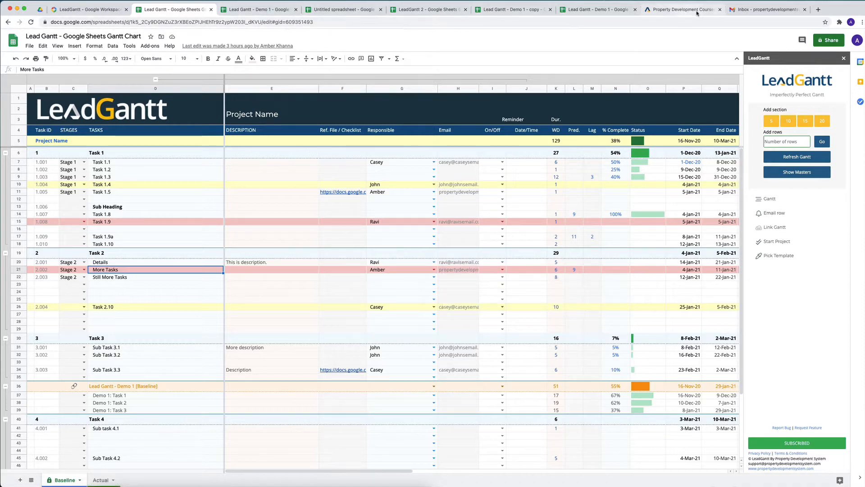
left_click(766, 10)
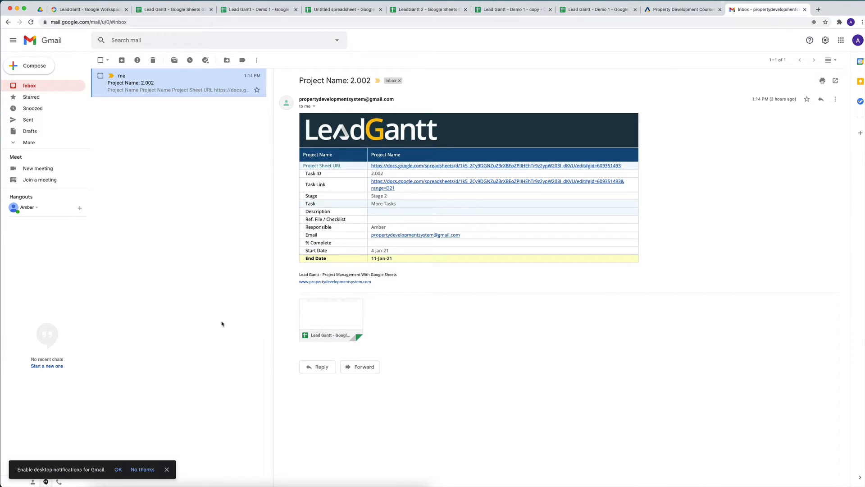
left_click(225, 6)
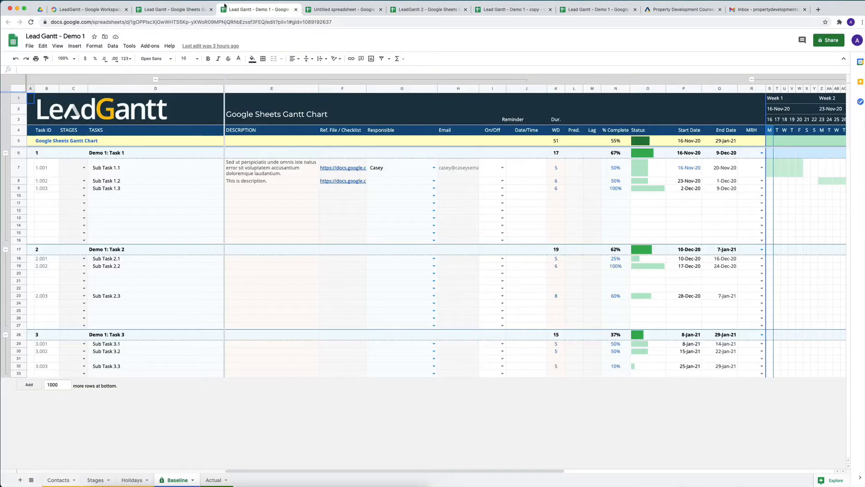
left_click(178, 10)
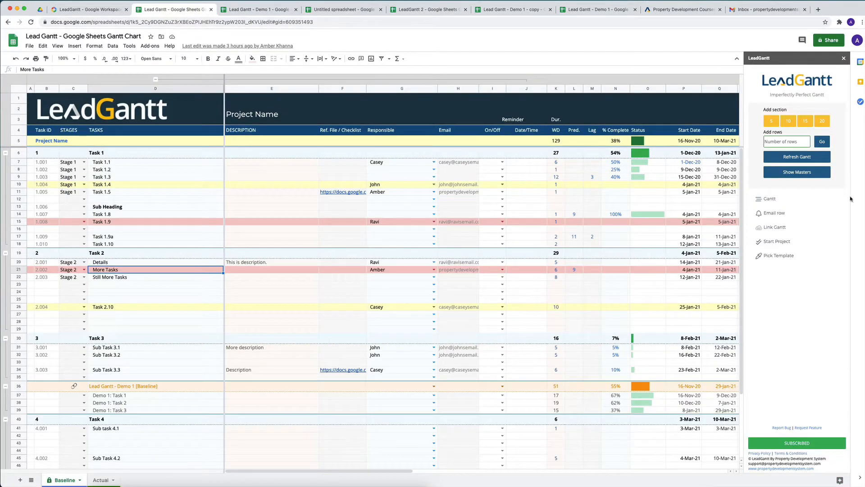
- Look at the Weekly Gantt and Monthly Gantt options in the LeadGantt add-on, then go back to its main page
left_click(771, 202)
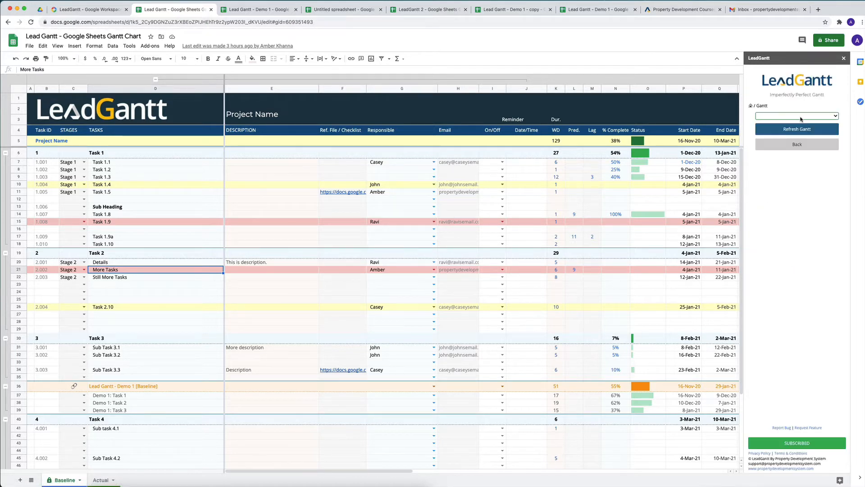
left_click(801, 116)
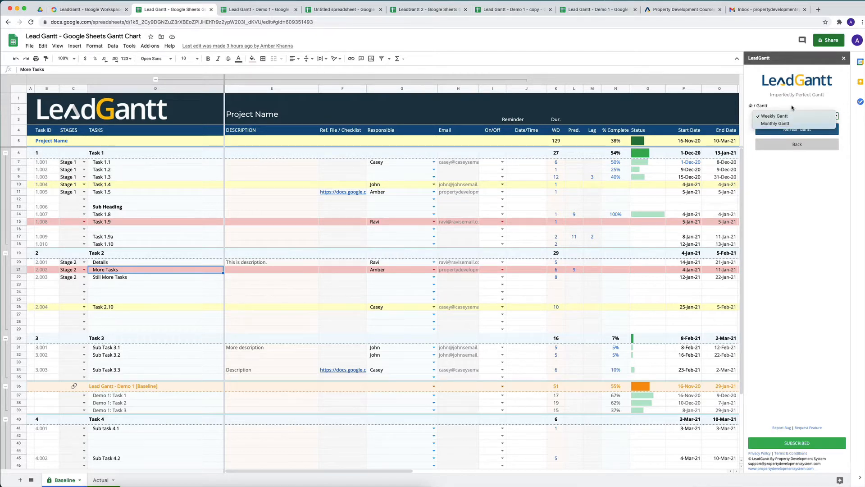
left_click(784, 120)
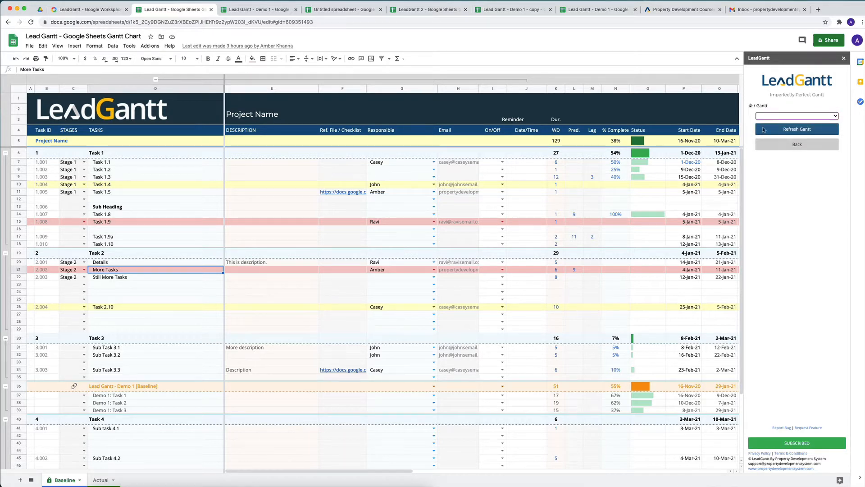
left_click(808, 148)
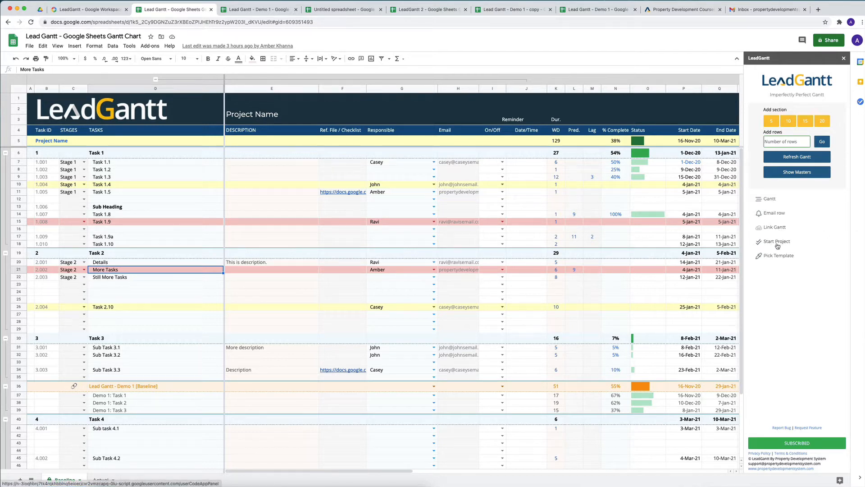
- Show the Actual sheet and examine its working-day duration column and the Baseline Vs Actual variances
left_click(115, 387)
left_click(176, 356)
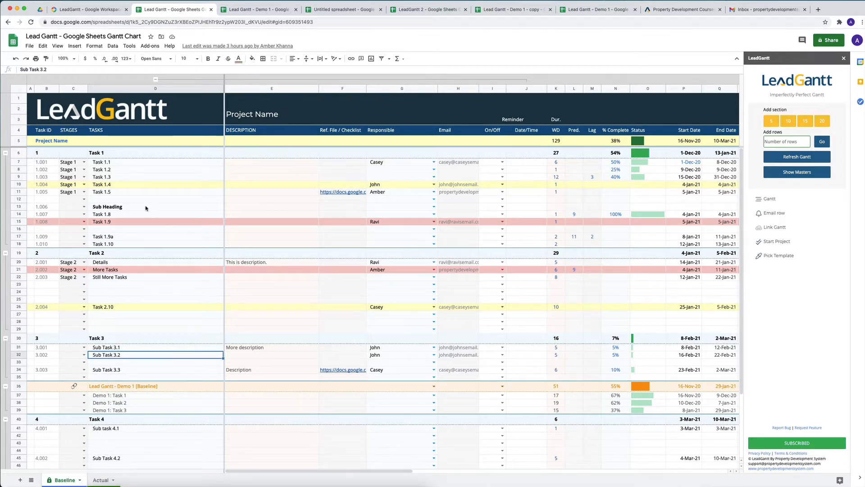
left_click(99, 476)
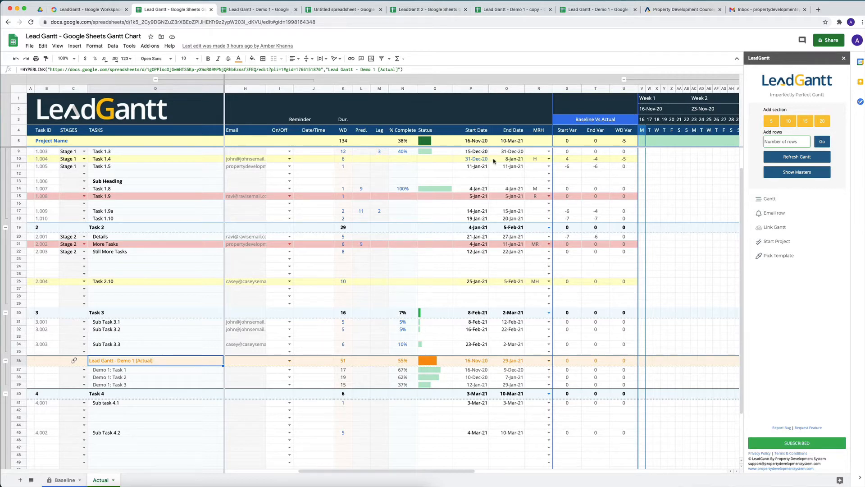
left_click(338, 90)
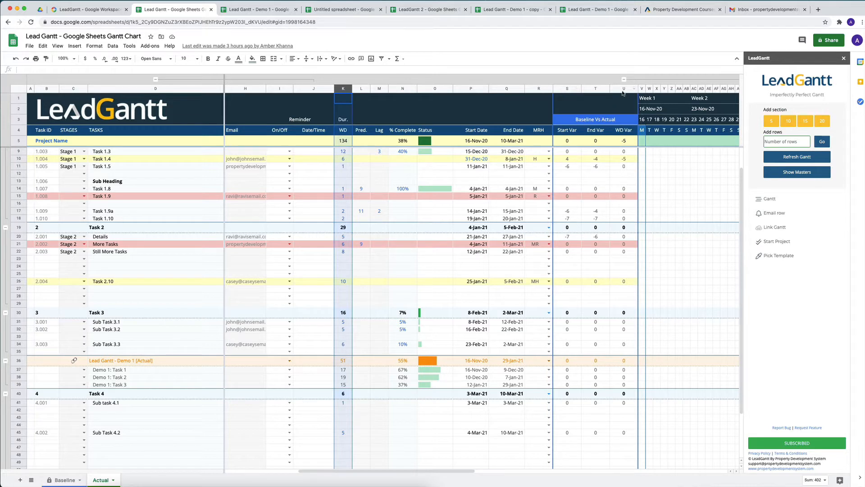
scroll(624, 165, "right", 10)
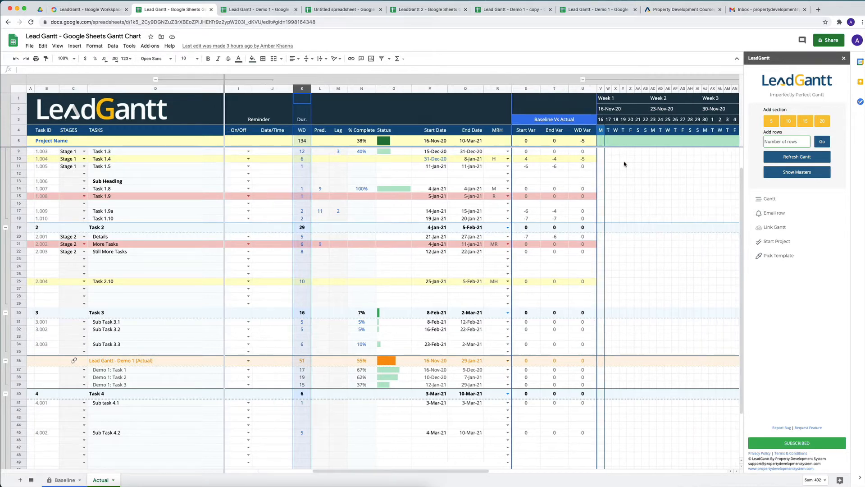
- Examine the milestone markers of Task 1.9a and More Tasks in the Actual timeline, then return to the task columns
left_click(679, 212)
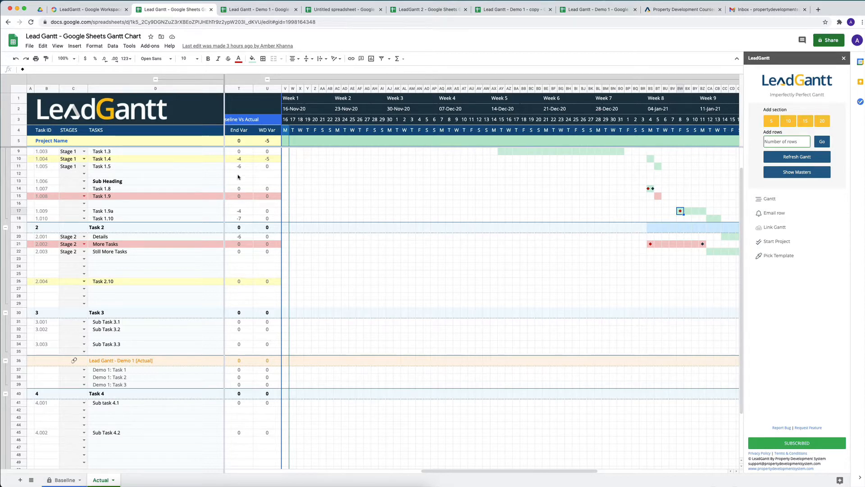
scroll(621, 247, "right", 3)
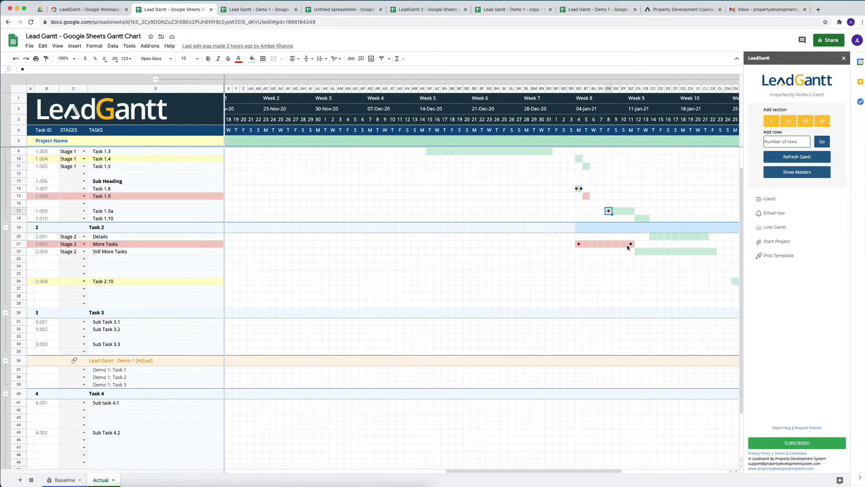
left_click(631, 245)
scroll(294, 268, "right", 5)
scroll(294, 268, "left", 10)
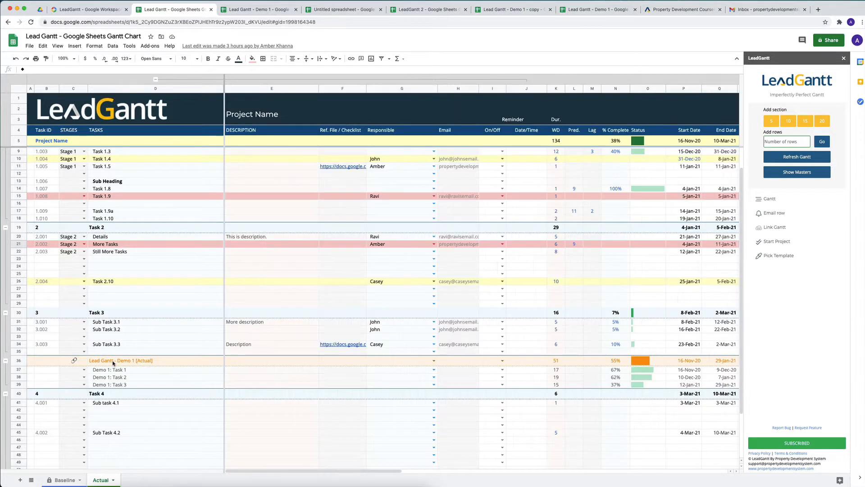
mouse_move(117, 361)
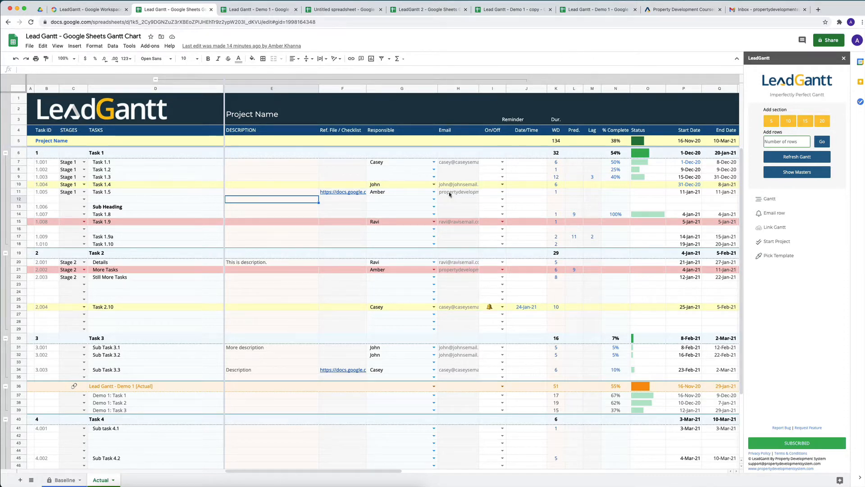
- Turn on the reminder for Task 1.5 and set it to 1 day before the start date, 10-01-2021
left_click(388, 193)
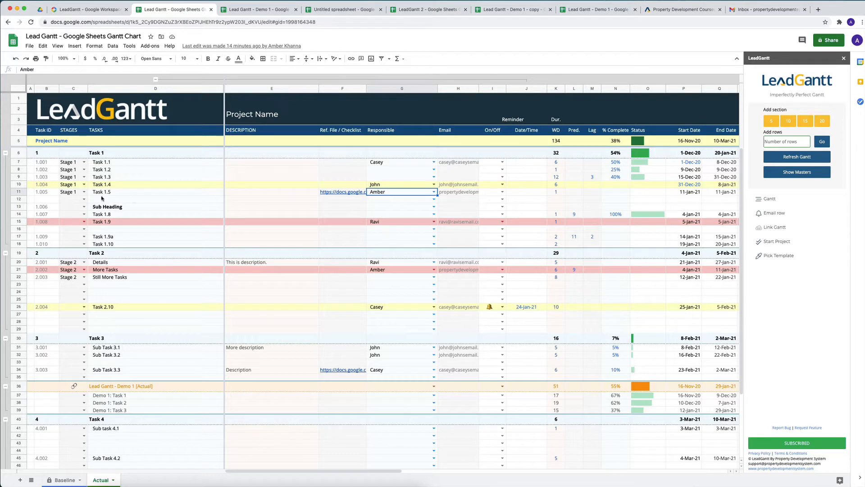
left_click(503, 192)
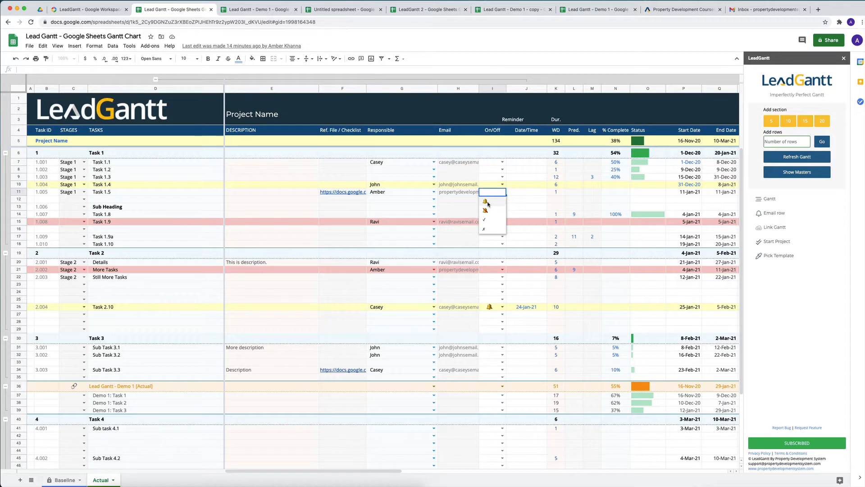
left_click(486, 203)
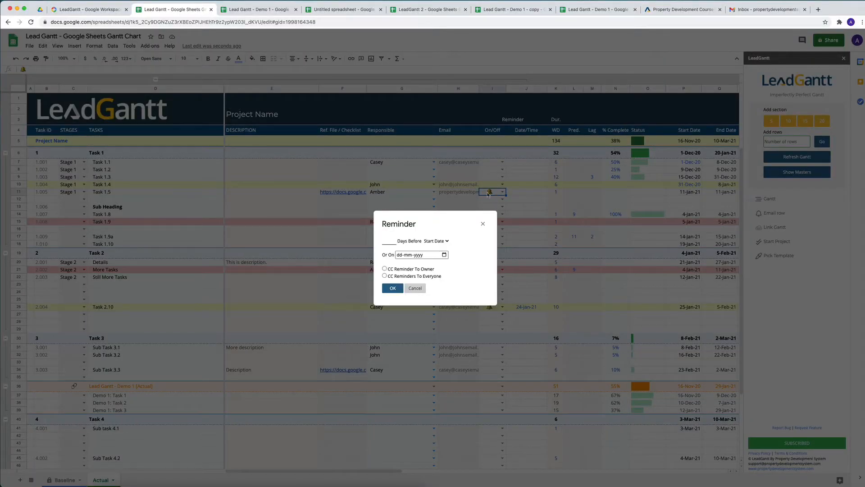
left_click(393, 240)
left_click(432, 242)
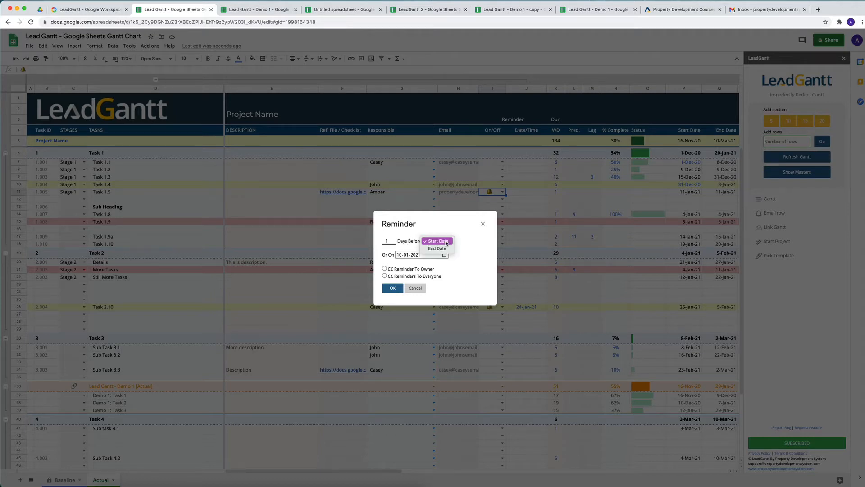
left_click(469, 247)
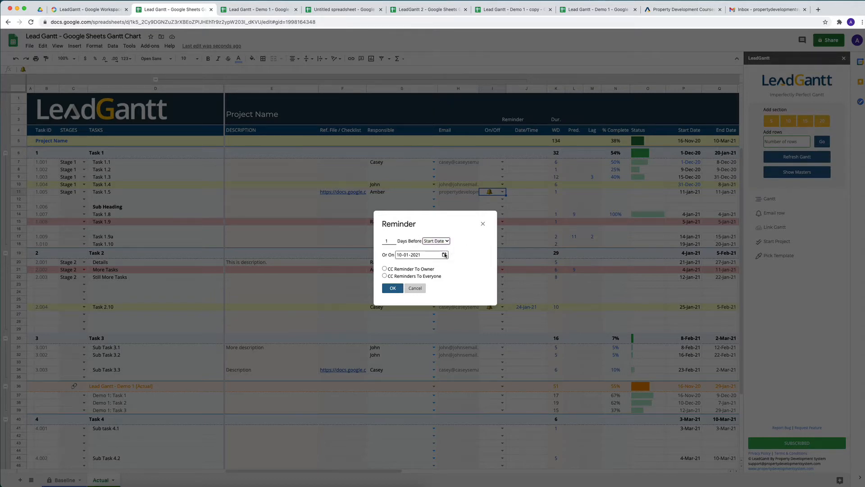
left_click(444, 255)
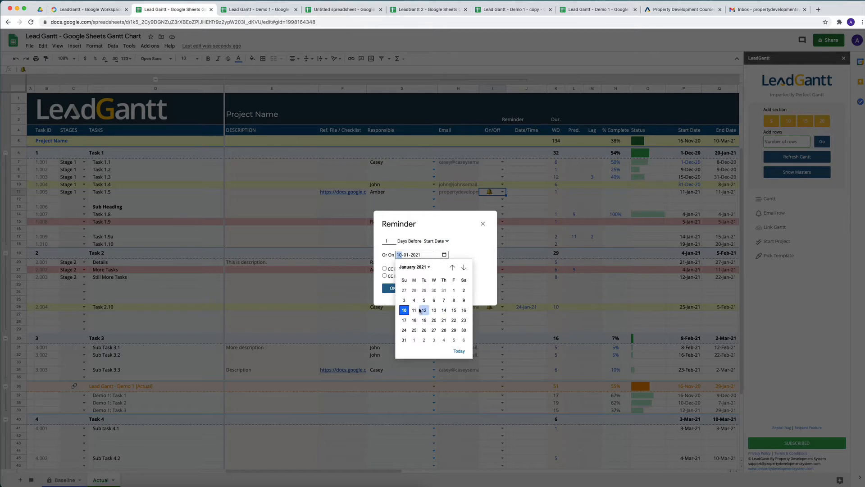
left_click(474, 249)
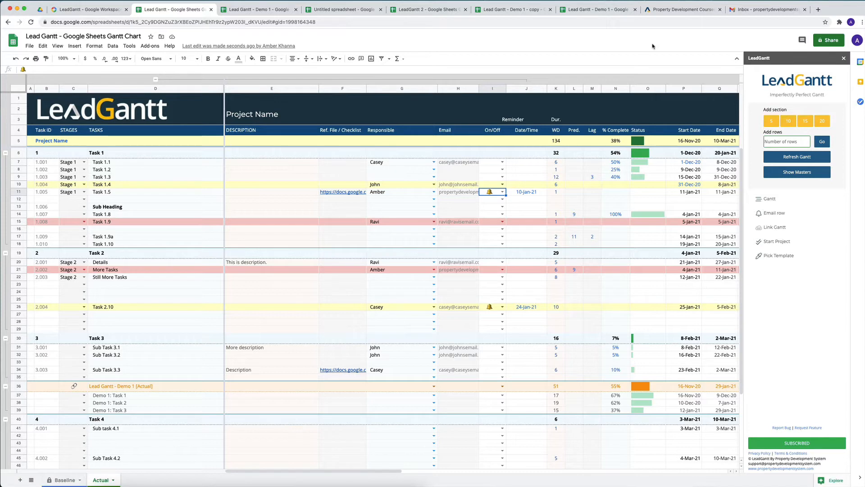
- Check which Google account is signed in, and return to the Responsible cell of Task 1.5
left_click(856, 40)
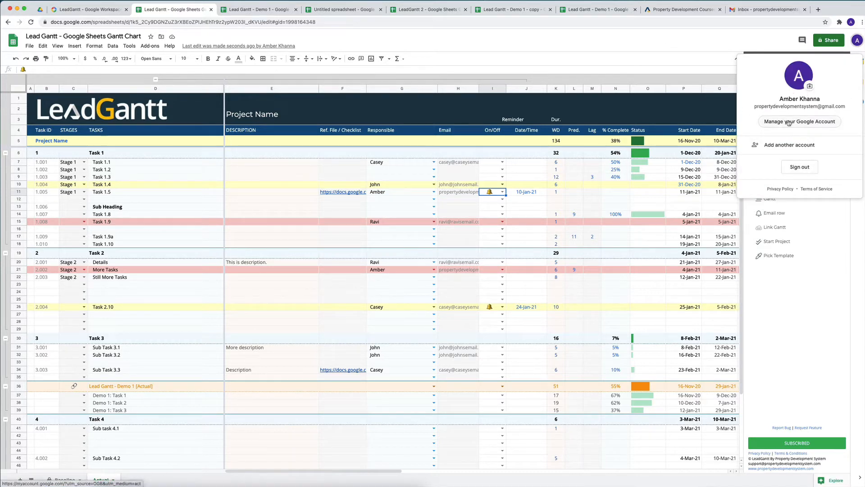
left_click(711, 39)
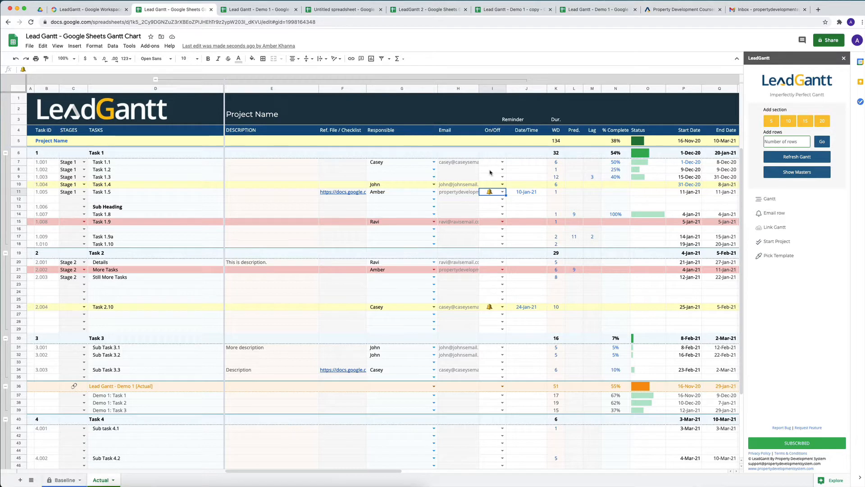
left_click(857, 40)
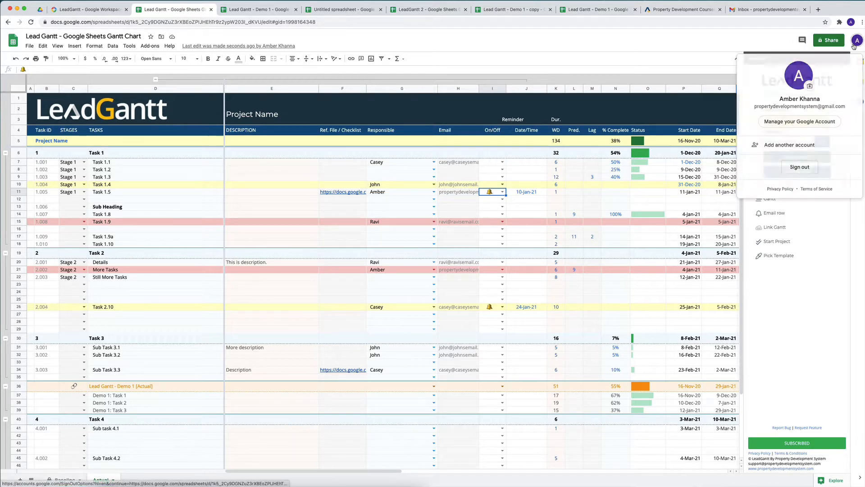
left_click(519, 47)
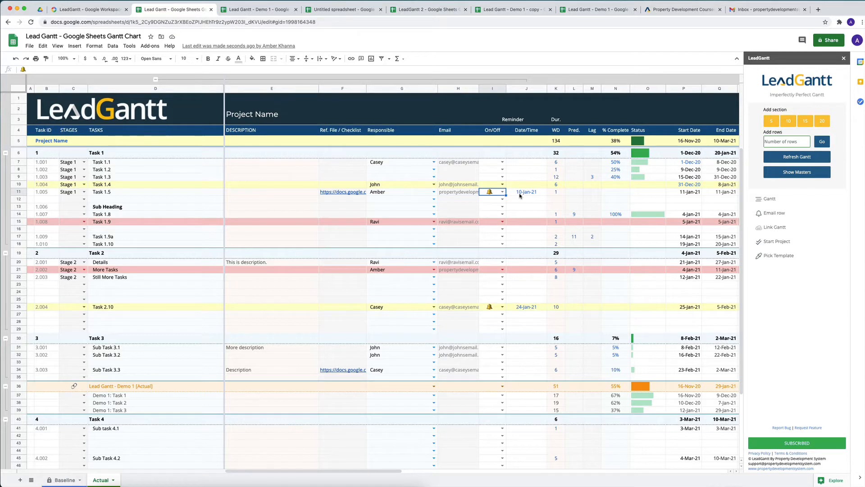
left_click(390, 193)
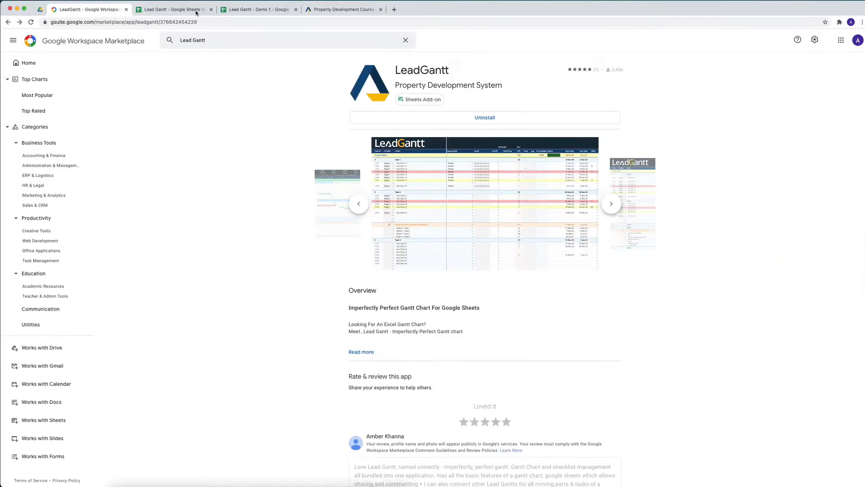
- Switch from the Marketplace page to the blank Lead Gantt spreadsheet and launch the LeadGantt add-on in it
left_click(194, 9)
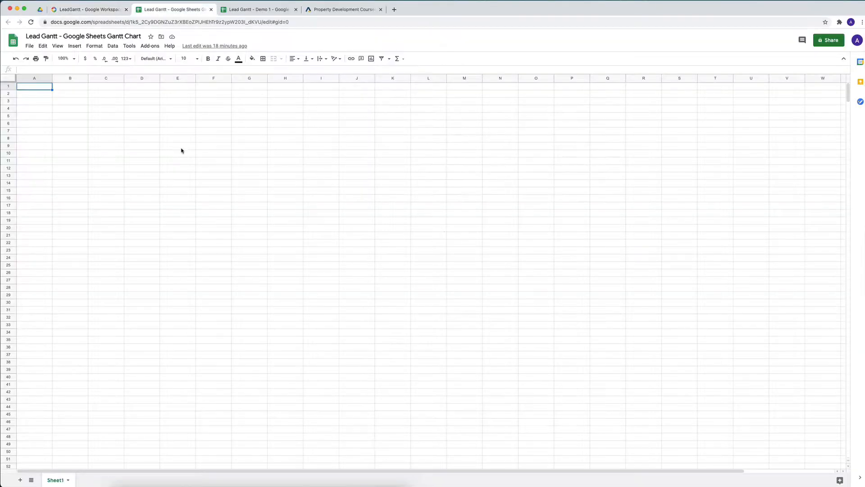
left_click(228, 156)
left_click(150, 46)
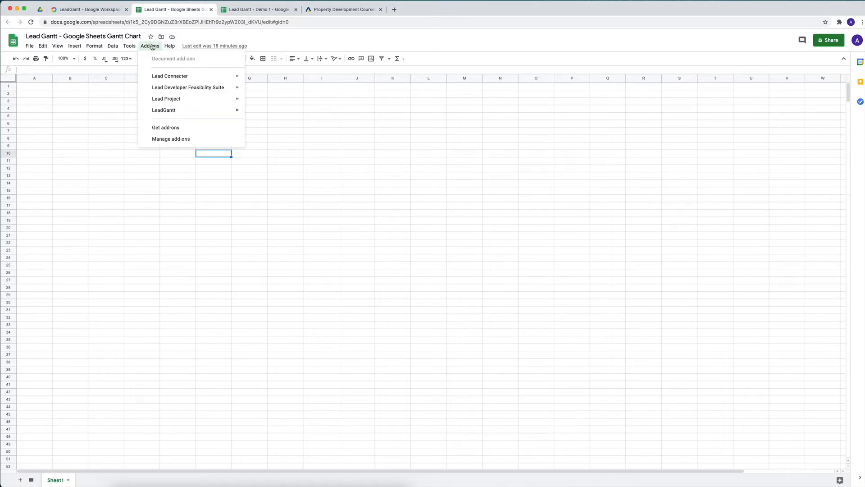
mouse_move(182, 112)
left_click(263, 113)
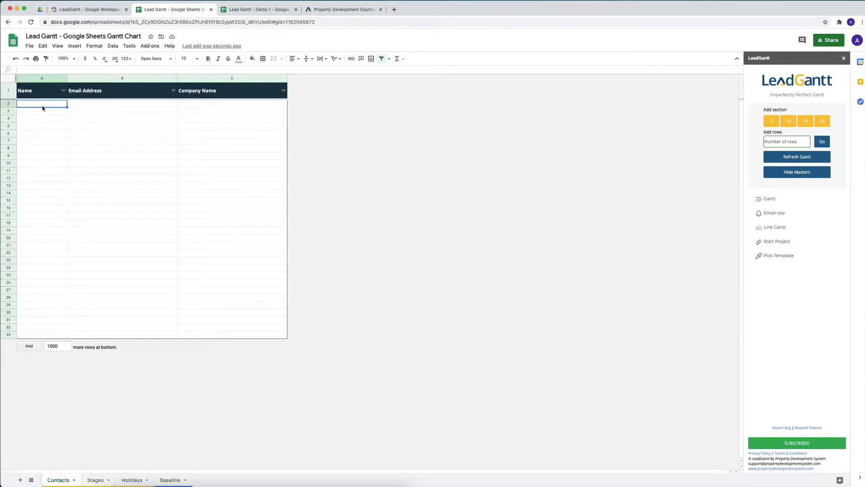
- Paste the copied contact names and email addresses as values only from cell A2 of the Contacts sheet, and select A5:B5
right_click(43, 108)
mouse_move(73, 147)
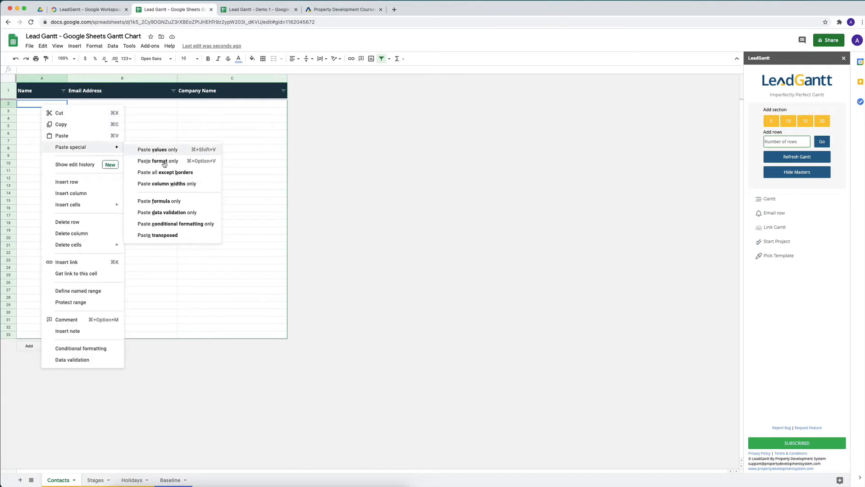
left_click(186, 152)
left_click(122, 153)
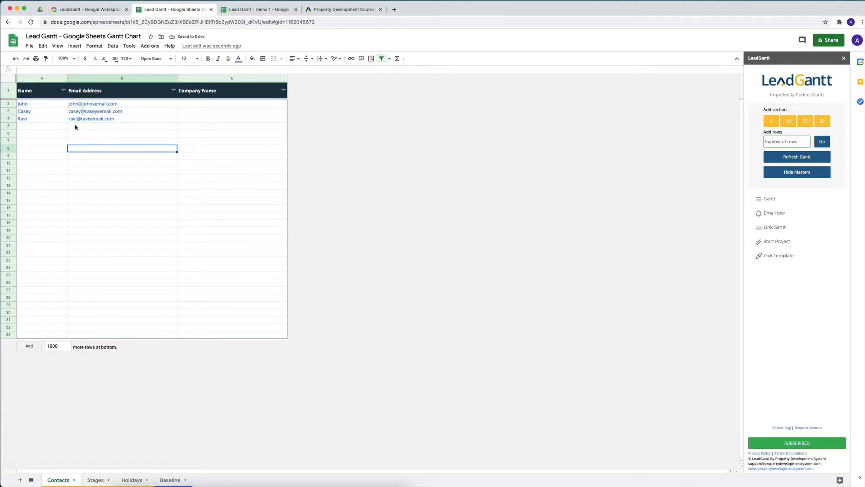
left_click(40, 126)
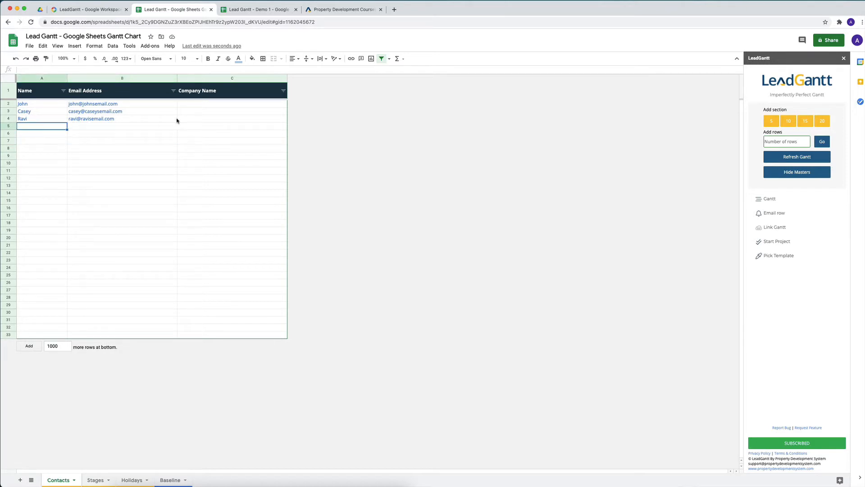
left_click(95, 128)
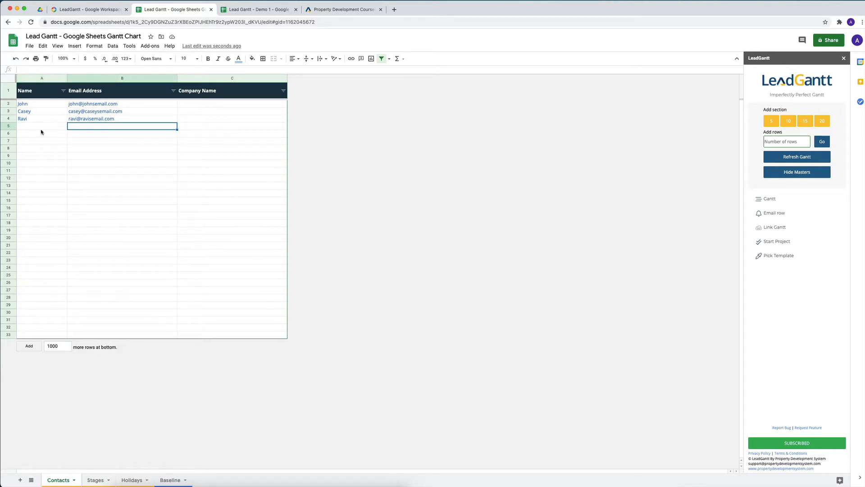
left_click_drag(41, 129, 100, 127)
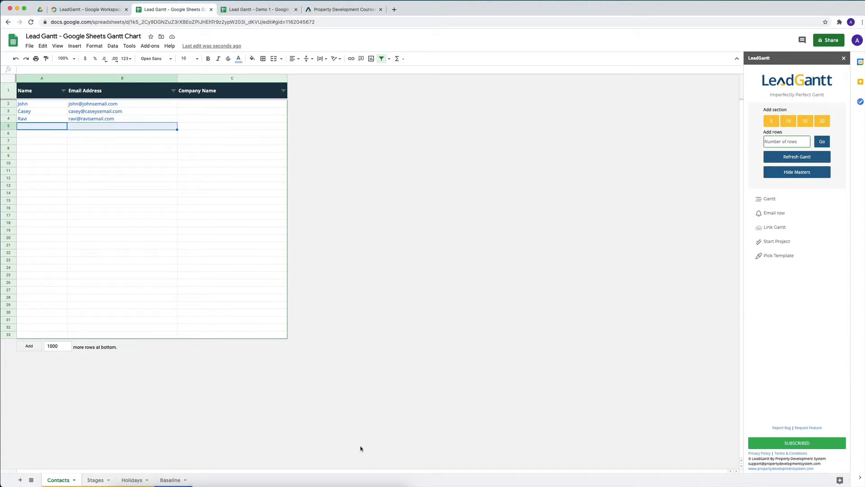
- List Stage 1, Stage 2 and Stage 3 from cell A2 of the Stages sheet, and go to Stage 1's description cell
left_click(95, 480)
key("Down")
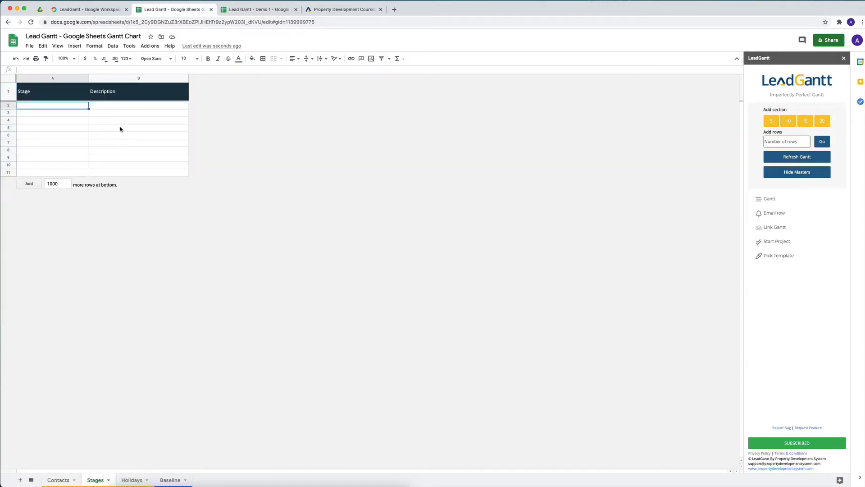
type("S")
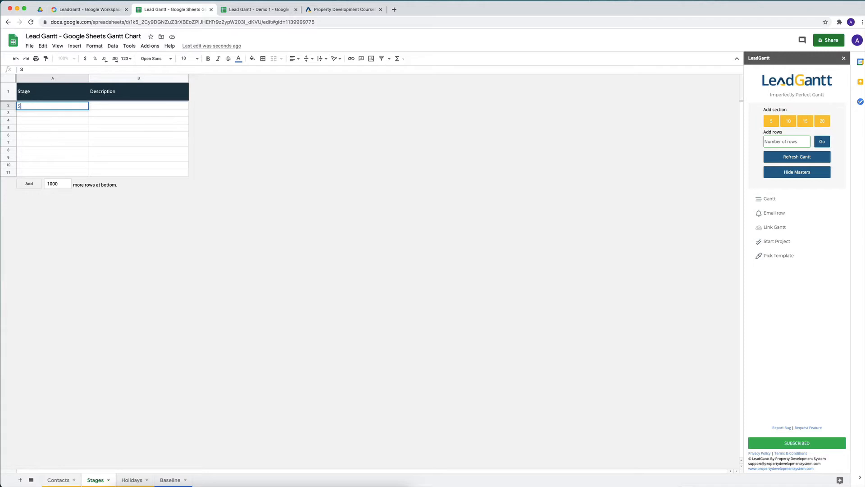
type("ateg 1")
key("Return")
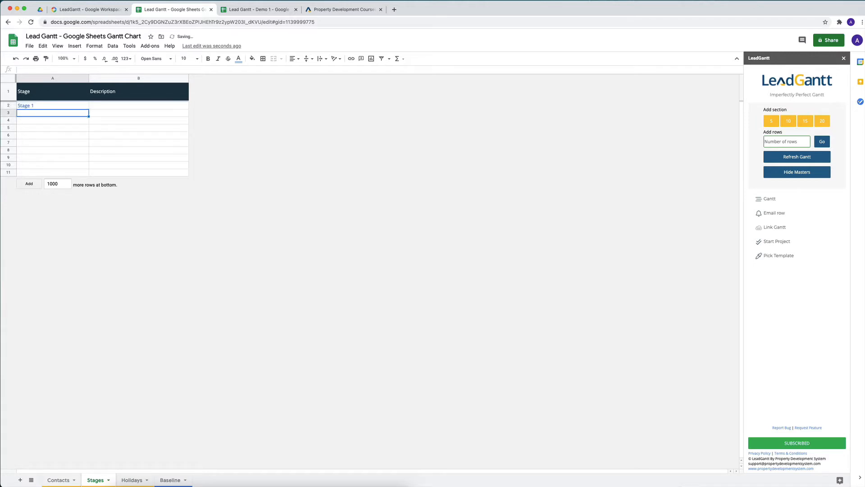
type("Stage 2")
key("Return")
type("Stage ")
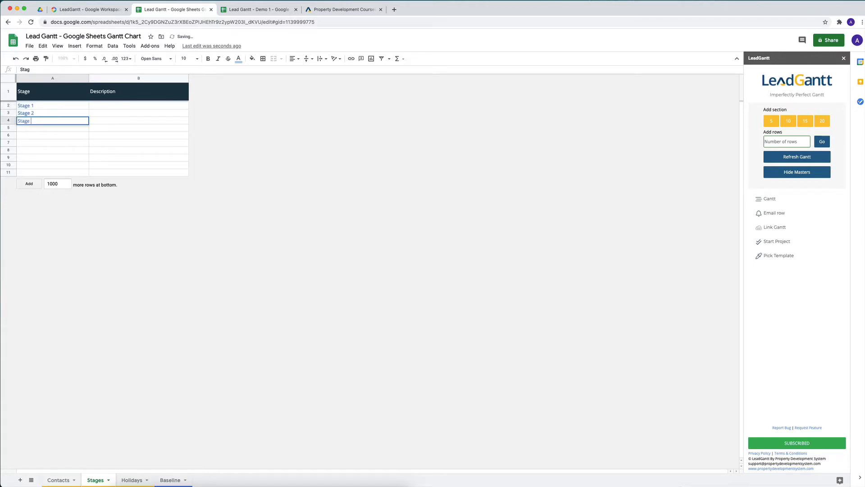
type("3")
key("Return")
key("Up")
key("Up")
key("Up")
key("Right")
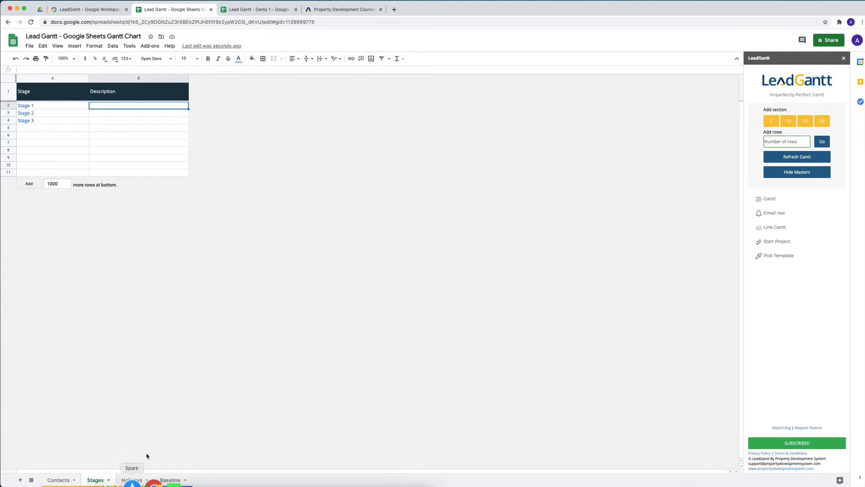
- Examine the dates and descriptions in the Holidays sheet from Christmas to Late Summer Bank Holiday, and return to the first date
left_click(133, 478)
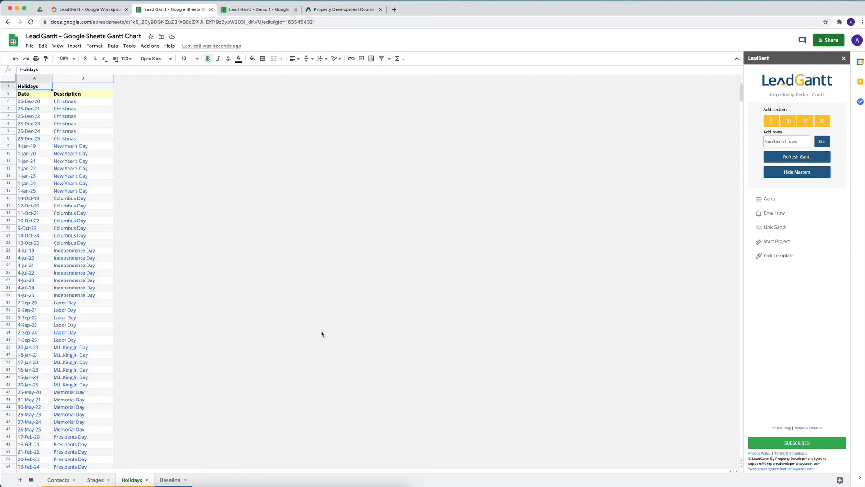
left_click(39, 102)
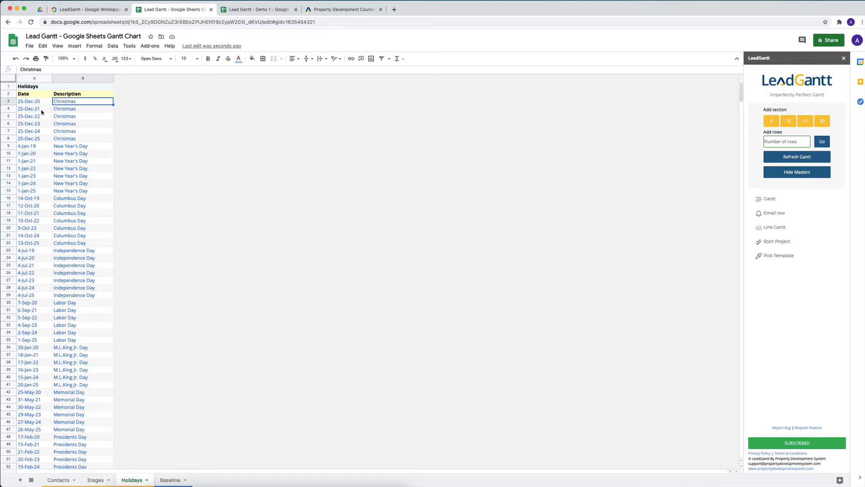
left_click_drag(39, 109, 68, 139)
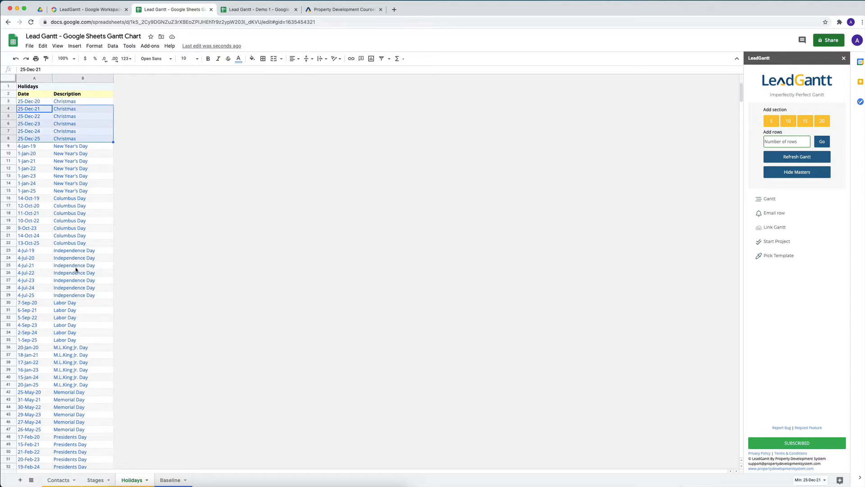
scroll(76, 269, "down", 15)
scroll(76, 269, "up", 10)
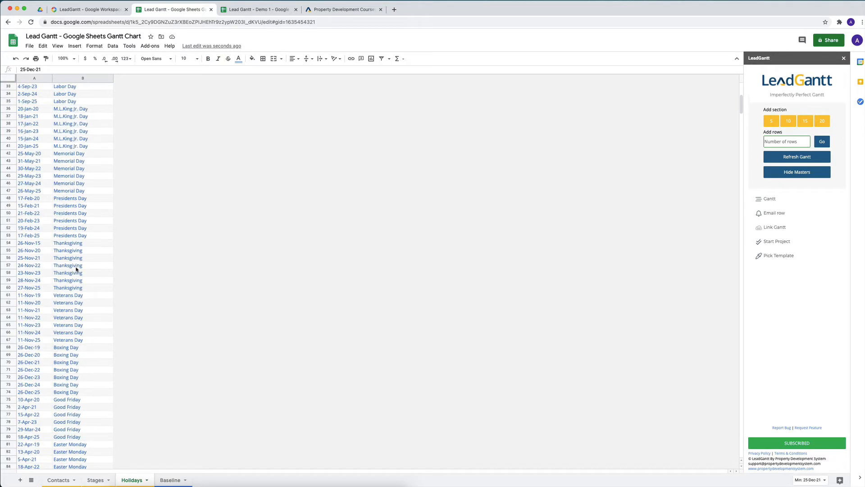
scroll(75, 269, "up", 10)
scroll(59, 291, "down", 15)
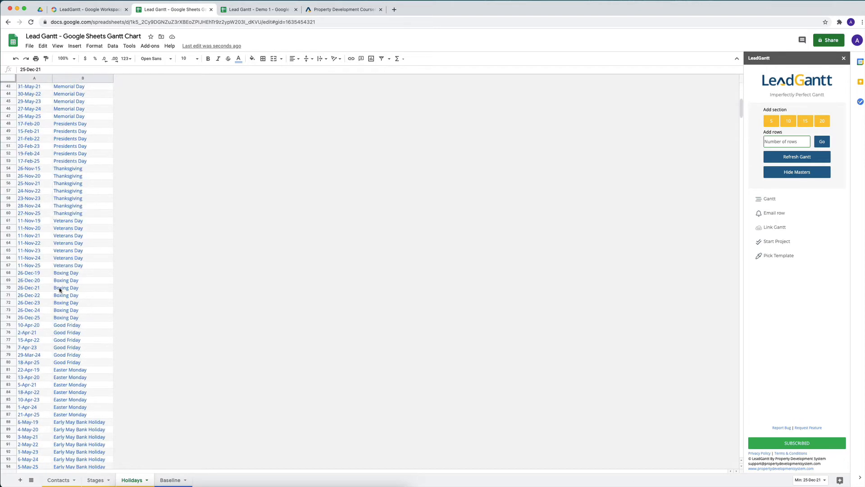
scroll(72, 378, "up", 12)
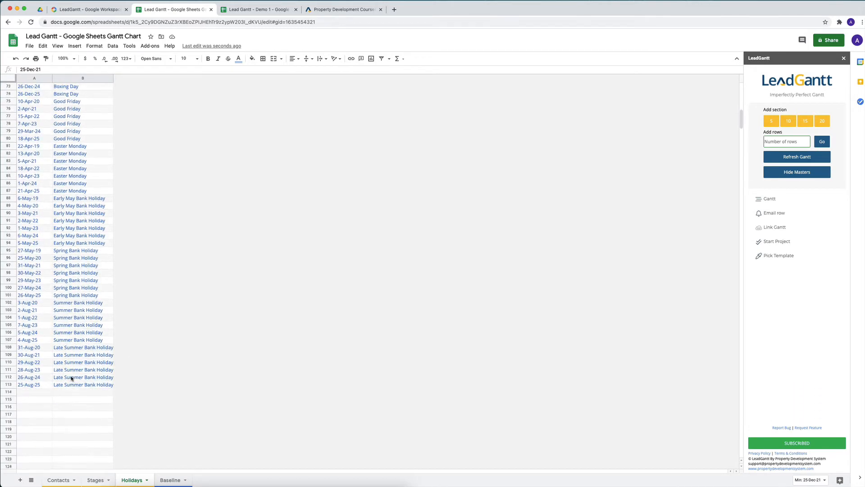
left_click(39, 102)
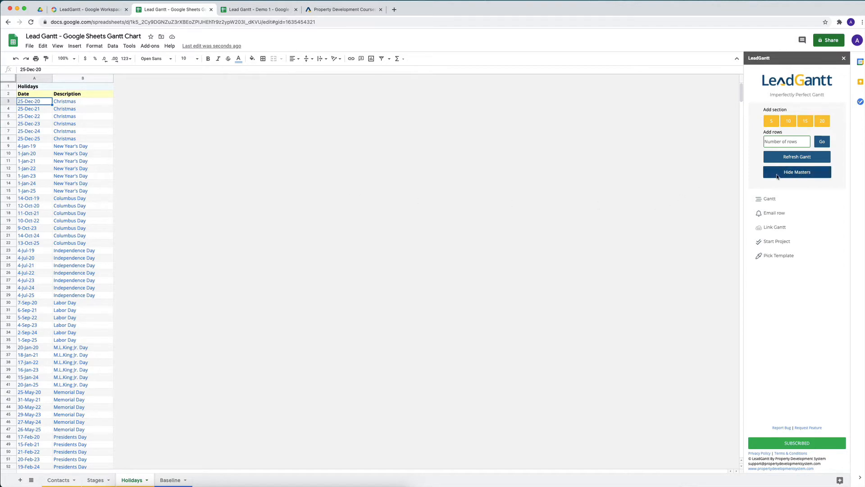
- Hide the master sheets and select the Tasks cell of section 1's heading row in the Baseline sheet
left_click(801, 177)
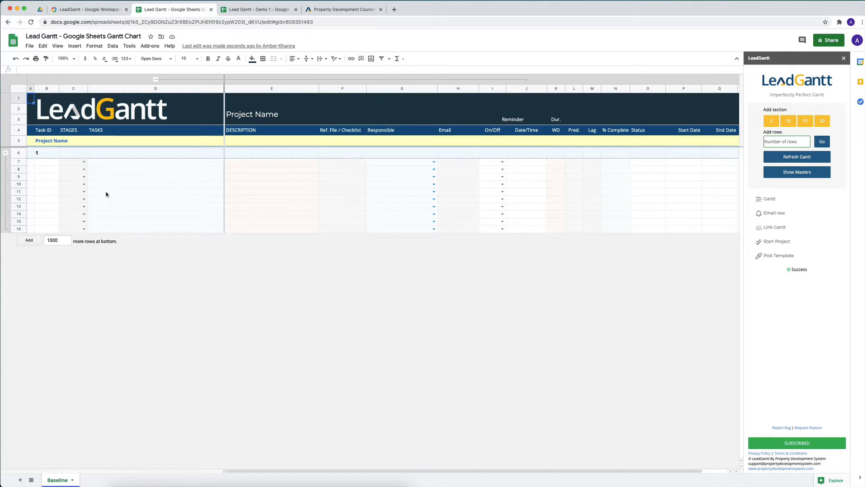
left_click(172, 171)
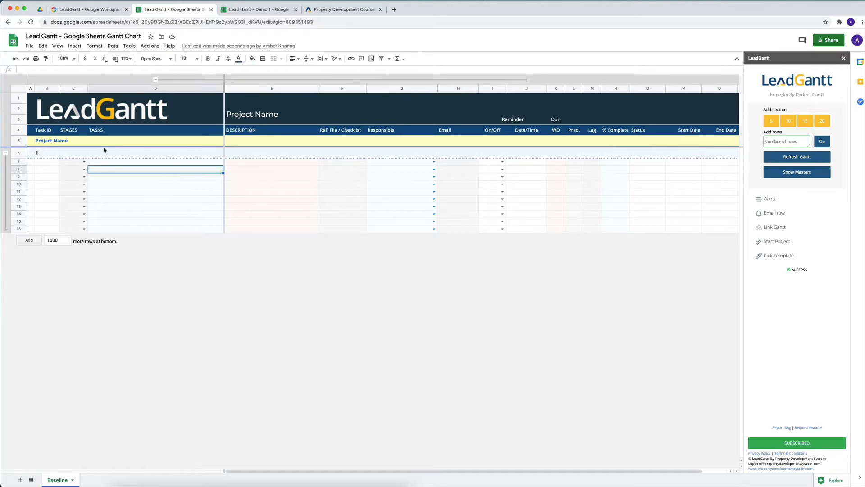
left_click(152, 154)
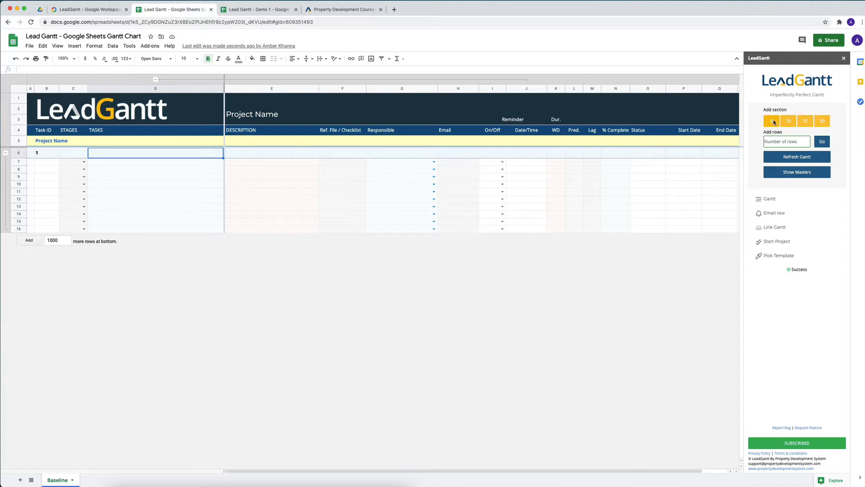
- Add a second section with 10 task rows below section 1 of the Baseline Gantt
left_click(787, 122)
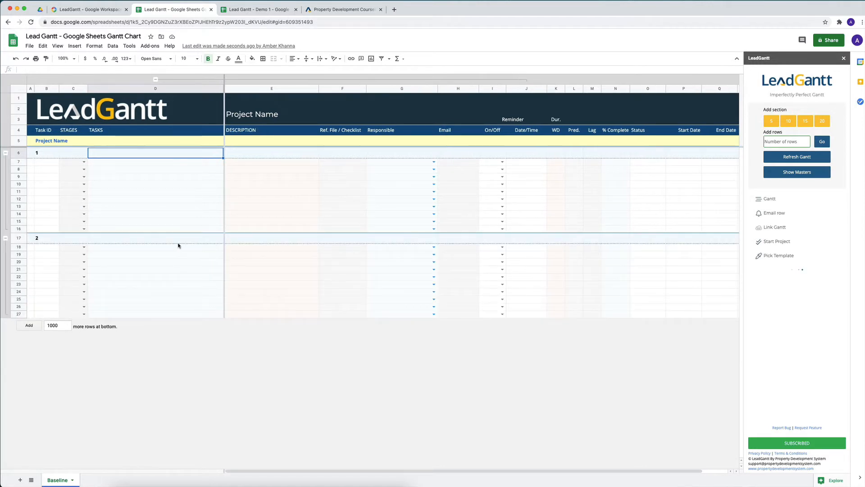
left_click(45, 240)
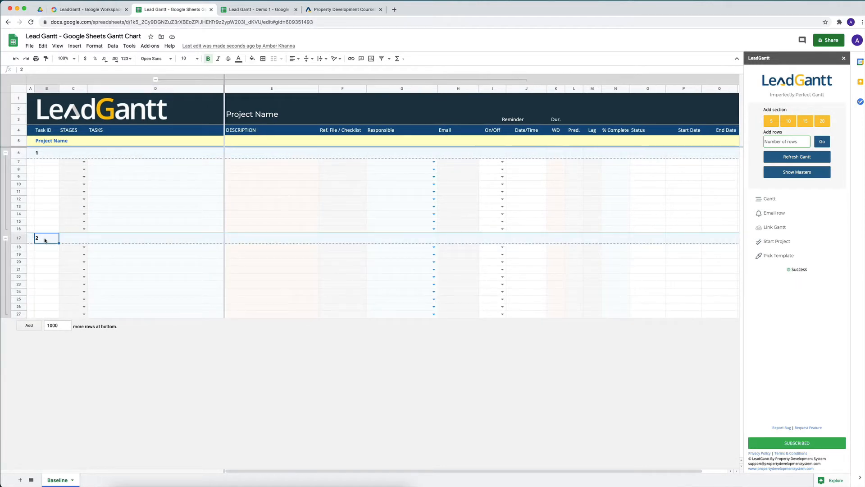
left_click(50, 156)
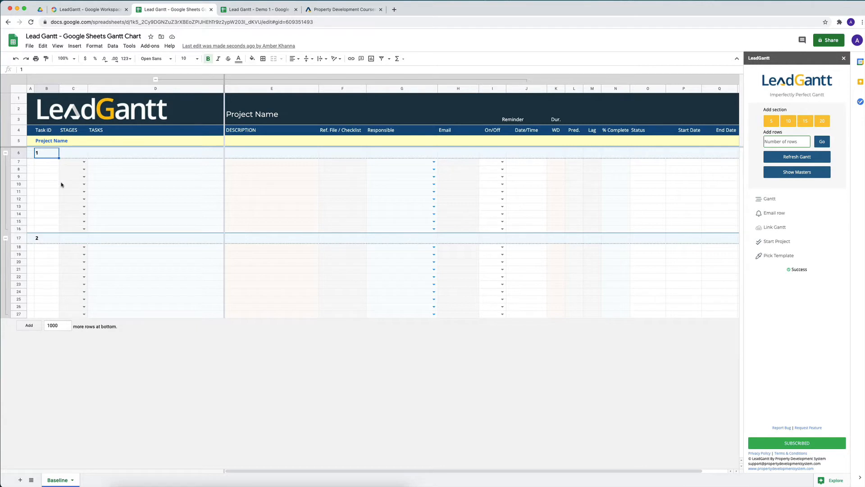
left_click(112, 193)
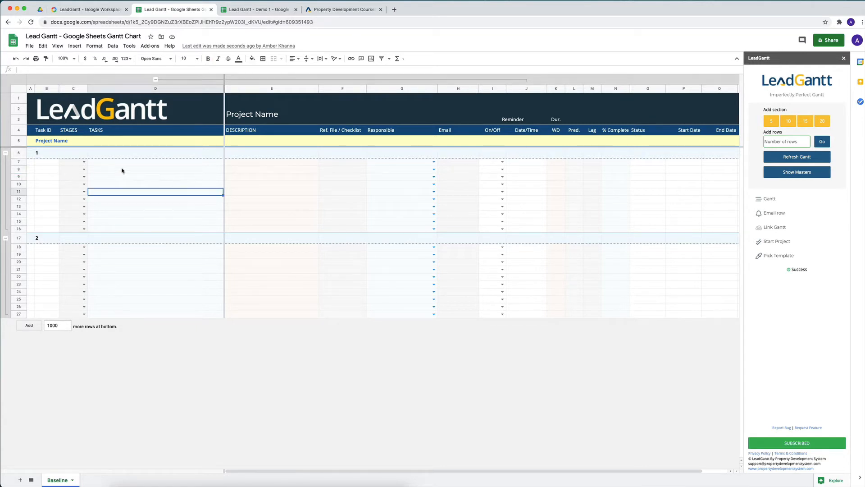
- Enter Task 1.1 and Task 1.2 in the first two task rows of section 1
left_click_drag(135, 163, 132, 223)
left_click(140, 162)
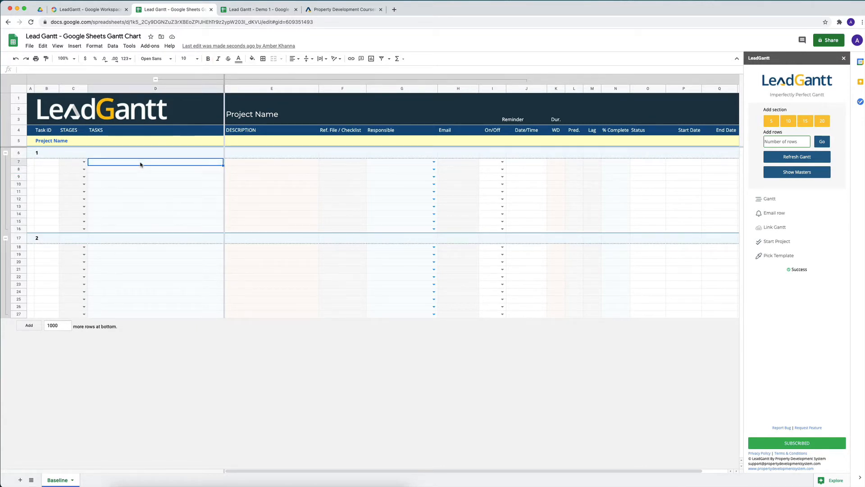
type("Task 11.1")
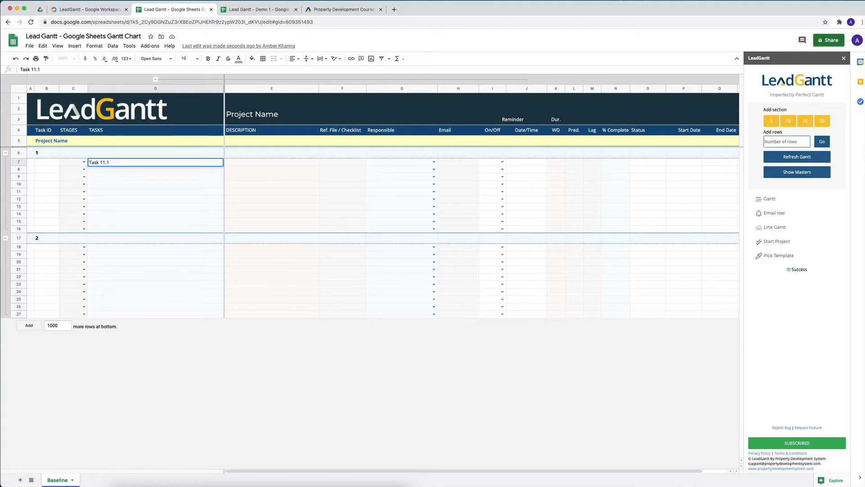
key("BackSpace")
key("BackSpace")
type("1.1")
key("Return")
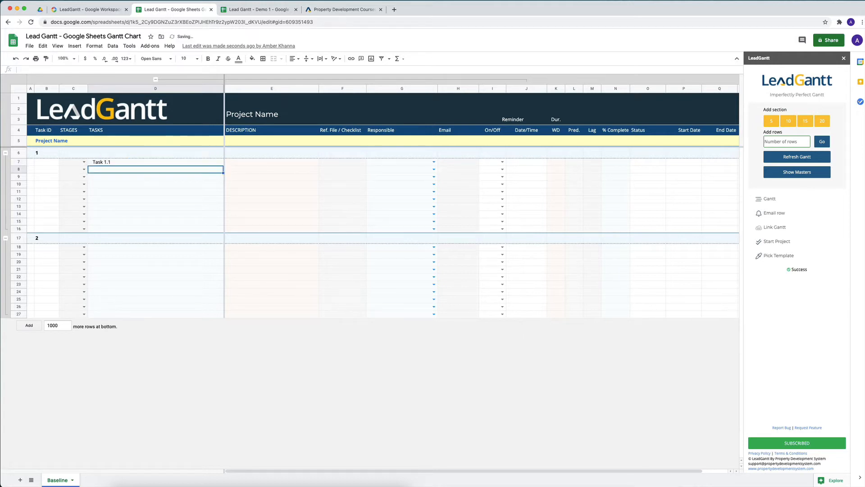
type("Task 1.2")
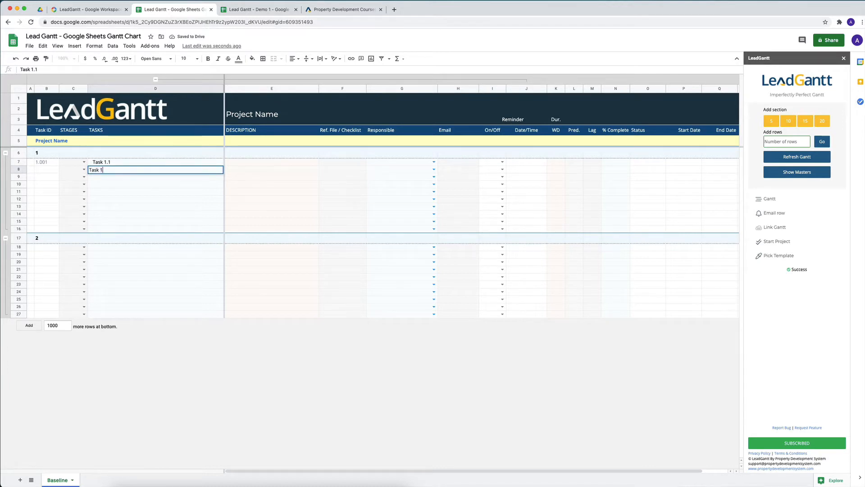
key("Return")
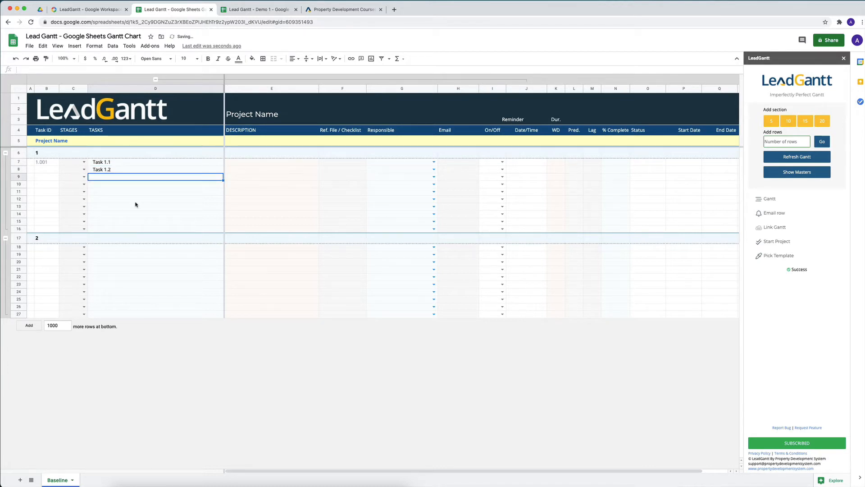
- Extend the Task 1.1 and Task 1.2 series down section 1's remaining rows to Task 1.10
left_click_drag(126, 163, 128, 171)
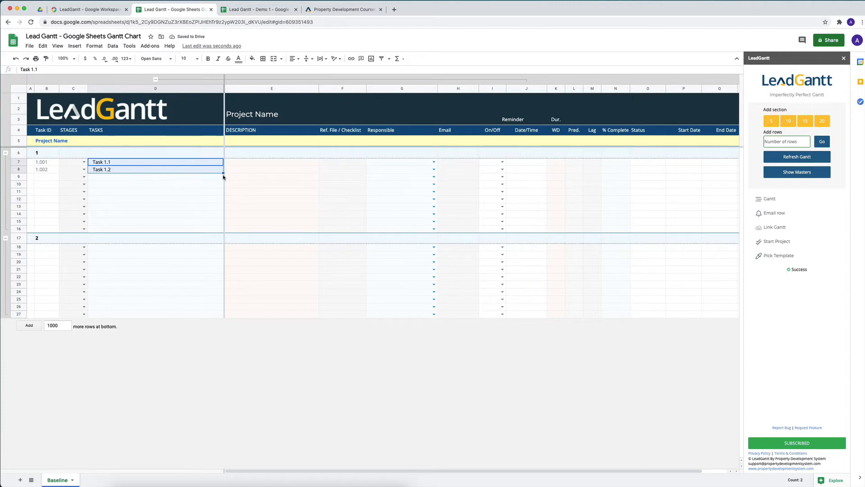
left_click_drag(223, 172, 217, 228)
left_click(203, 187)
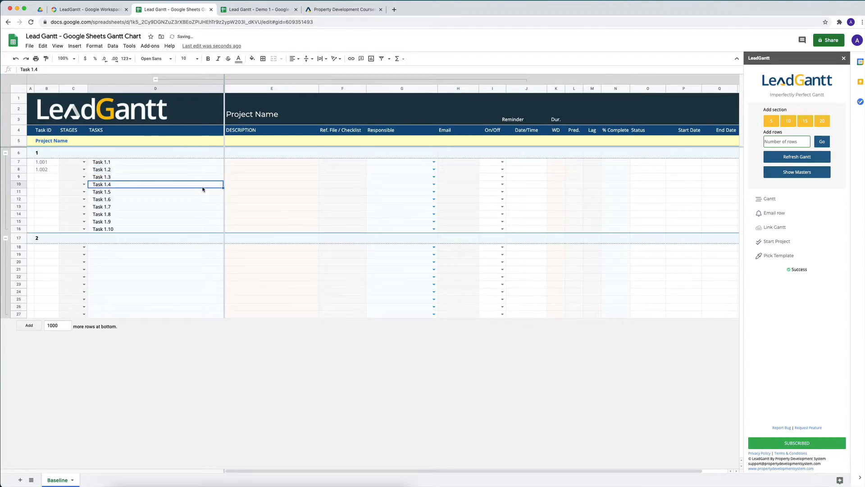
left_click(130, 228)
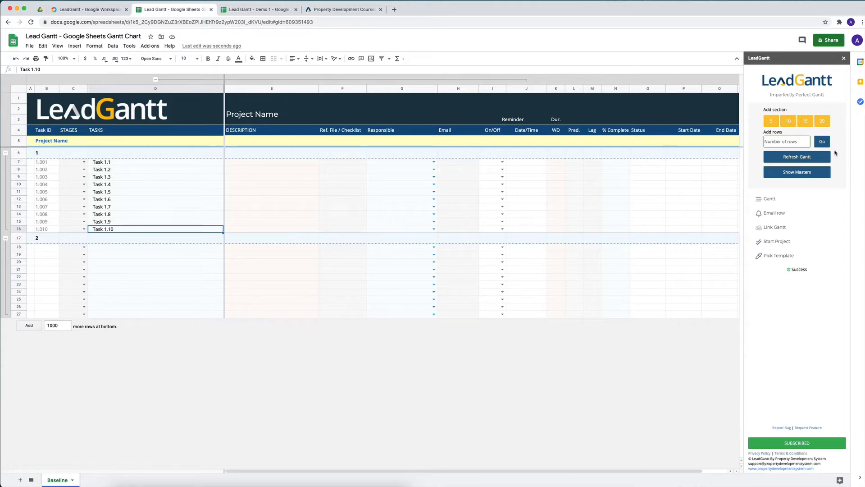
- Insert 2 blank task rows beneath Task 1.9 and check the Task ID column of section 1
left_click(785, 142)
type("2")
left_click(129, 223)
left_click(129, 228)
left_click(132, 214)
left_click(132, 221)
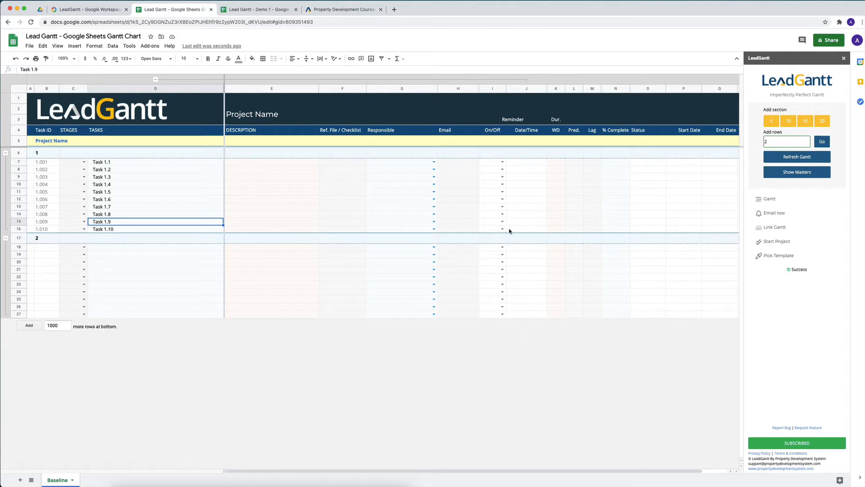
left_click(819, 143)
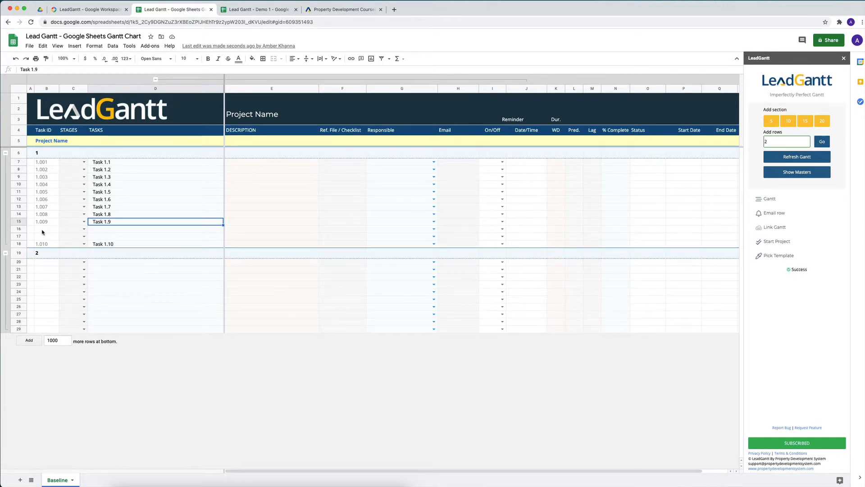
left_click_drag(44, 165, 43, 245)
left_click(52, 193)
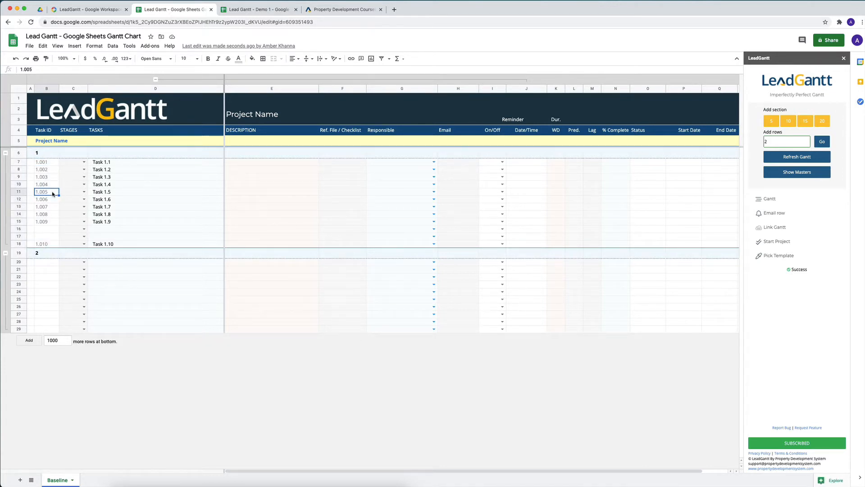
- Enter Task 1.9a in the second blank row, directly above Task 1.10
left_click(109, 230)
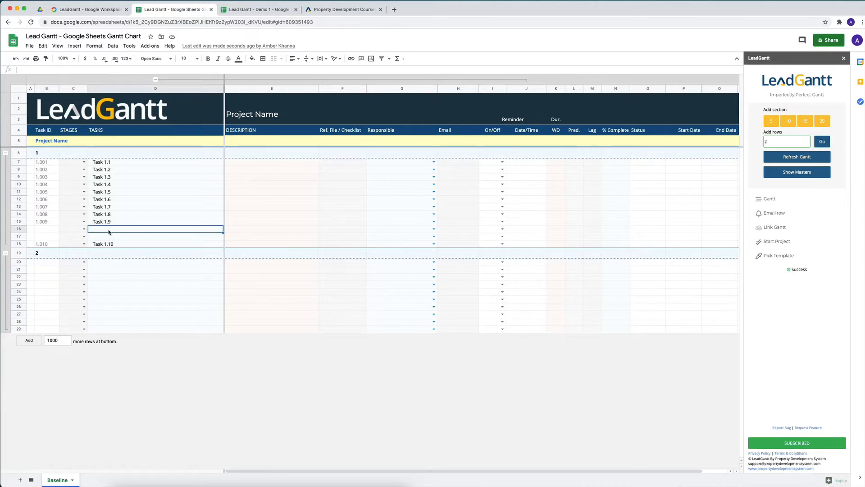
left_click_drag(109, 137, 110, 245)
left_click(120, 216)
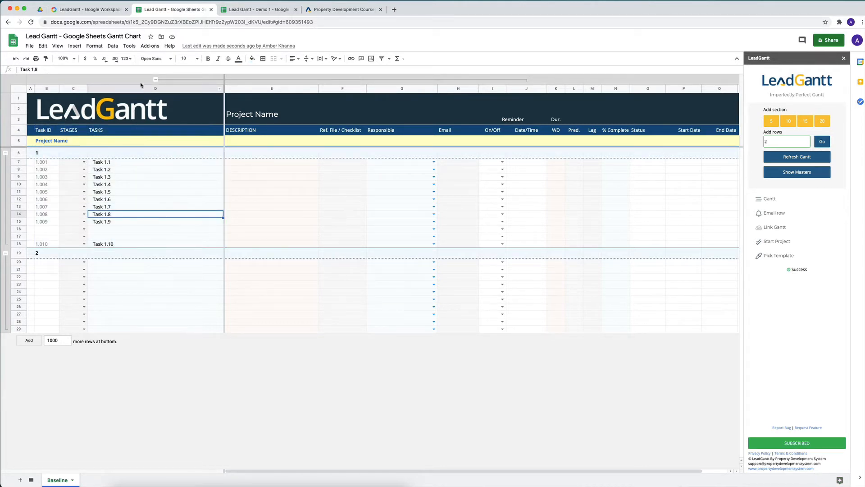
left_click(112, 229)
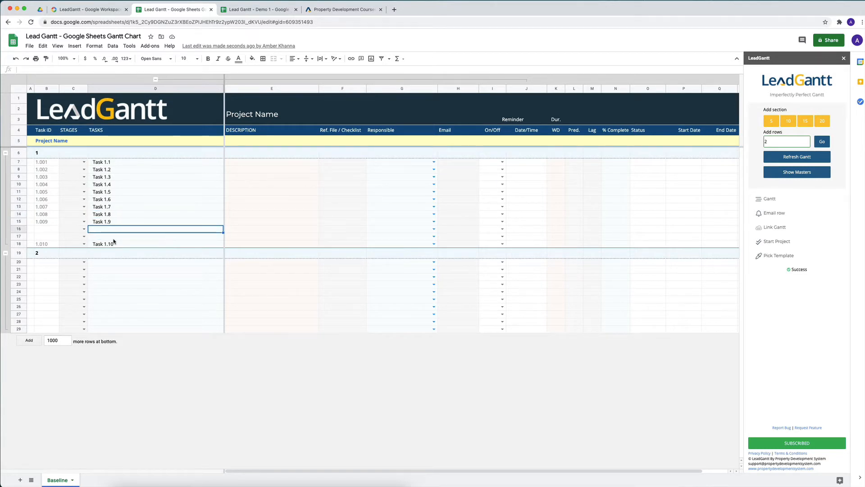
left_click(114, 237)
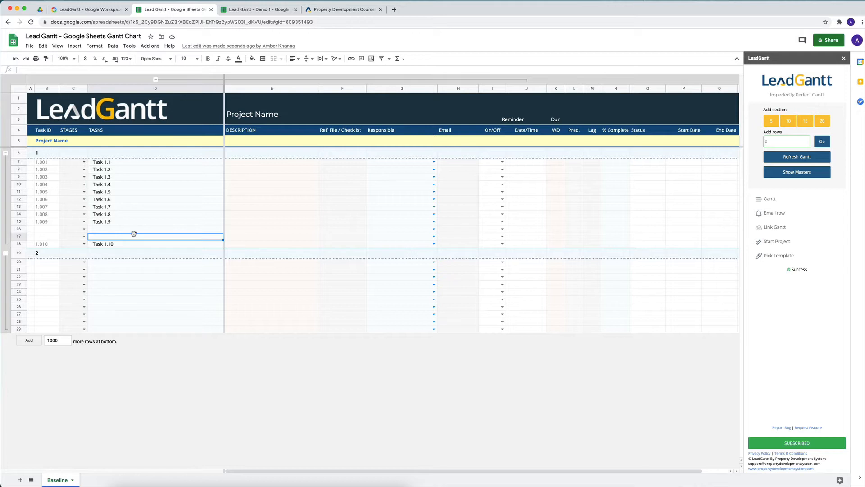
type("Task ")
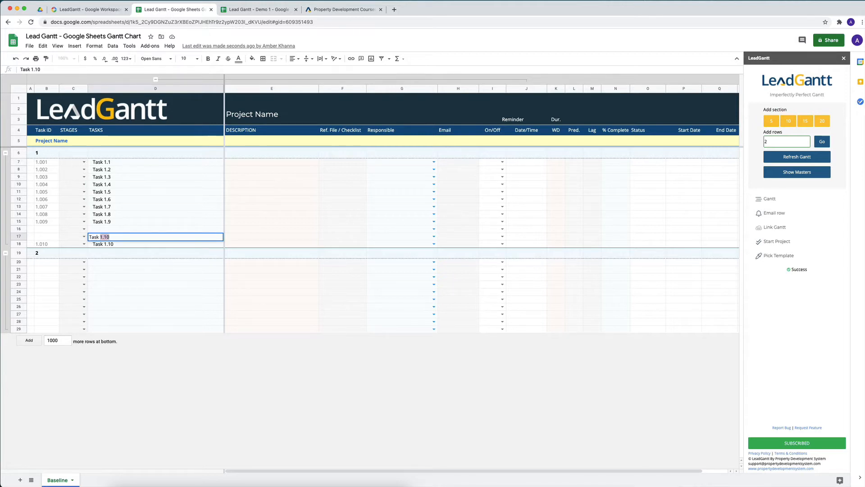
type("1.9a")
key("Return")
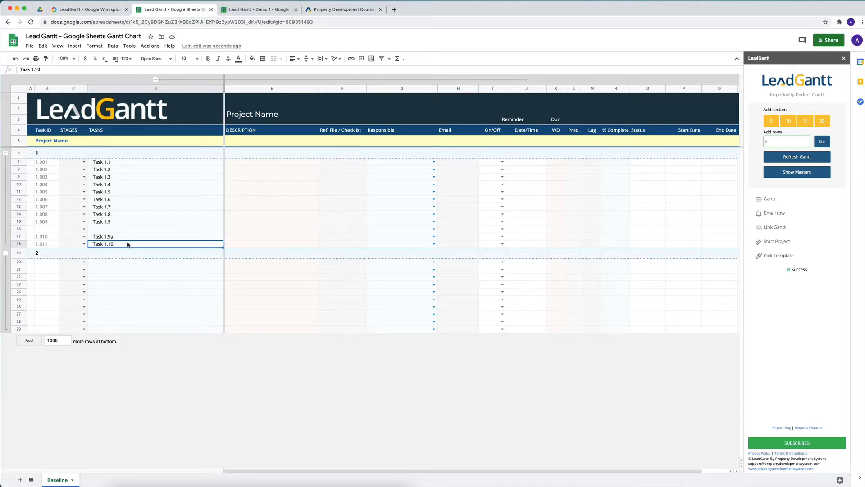
- Add a section with 5 task rows after section 2, working from a row inside section 2
left_click(138, 293)
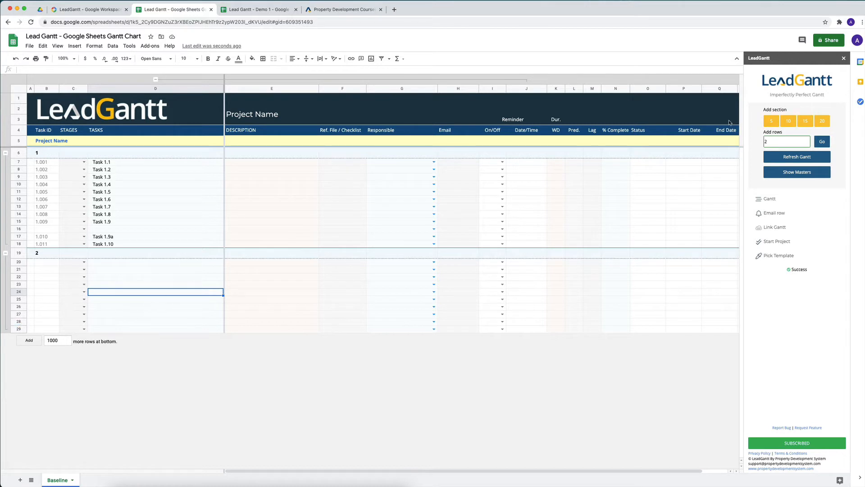
left_click(768, 124)
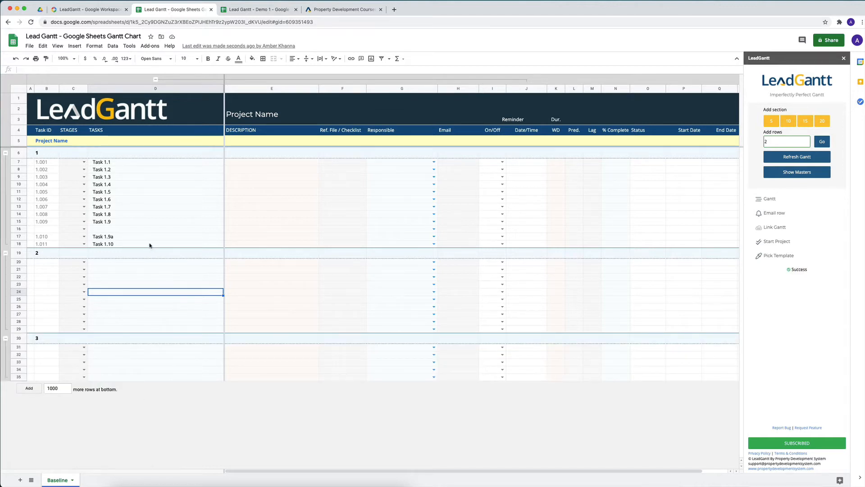
- Add a five-row section directly after section 1 and enter Sub Tasks as its first task
left_click(152, 207)
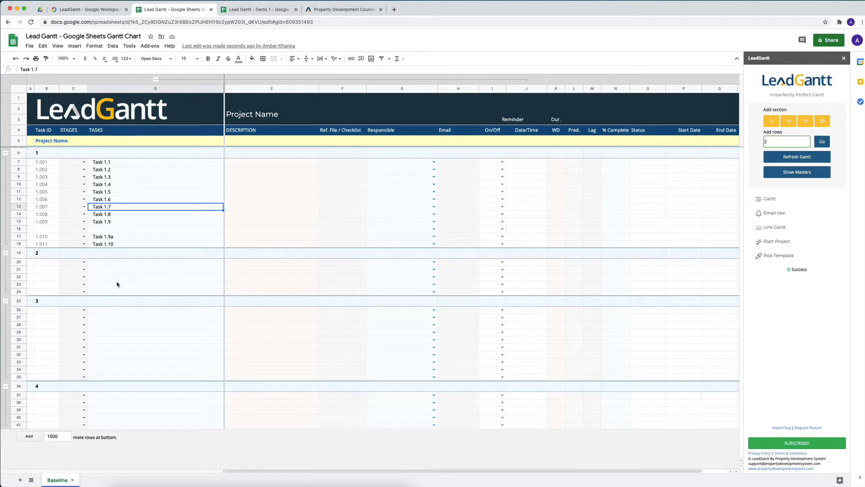
left_click(123, 263)
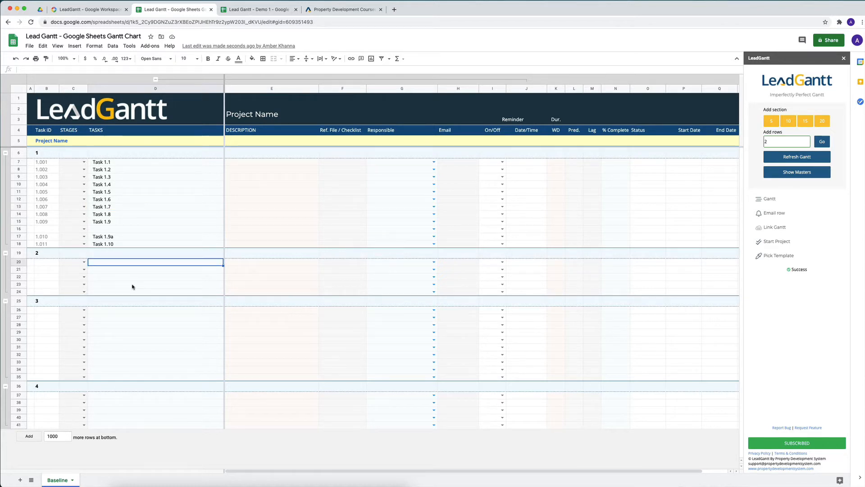
type("Sub Tasks")
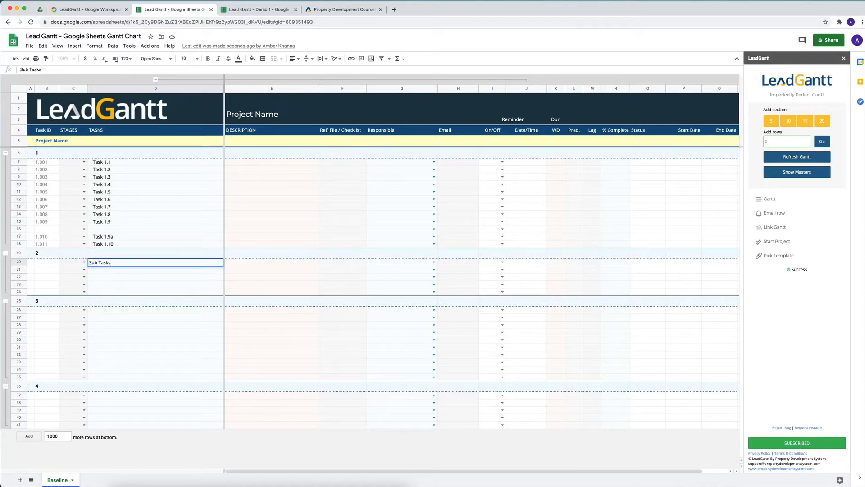
key("Return")
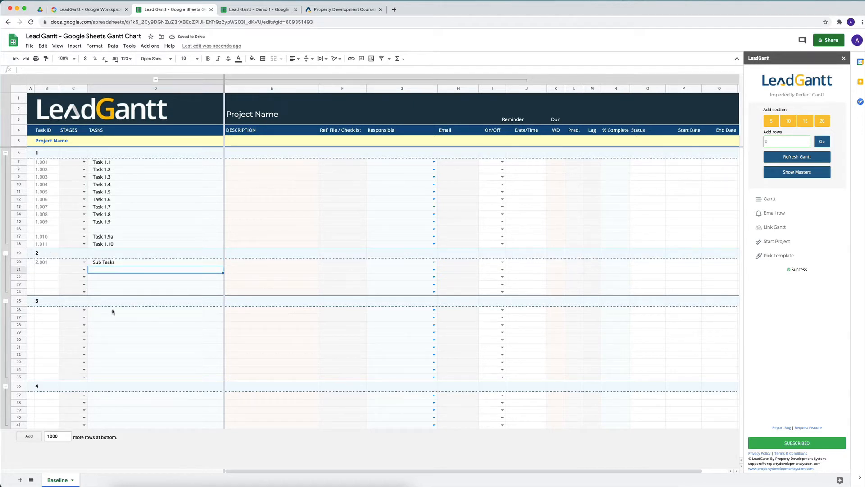
left_click(113, 310)
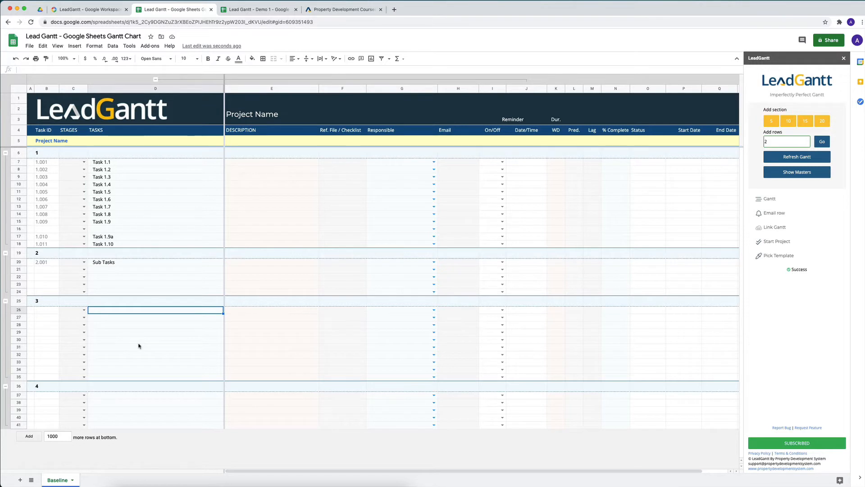
- Delete the five-row section containing Sub Tasks, rows 19 to 24
left_click(18, 253)
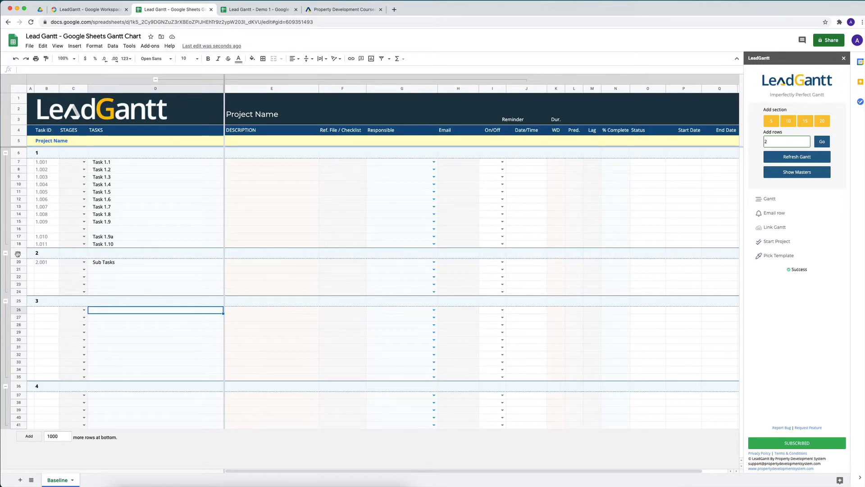
left_click(18, 292, "shift")
right_click(23, 254)
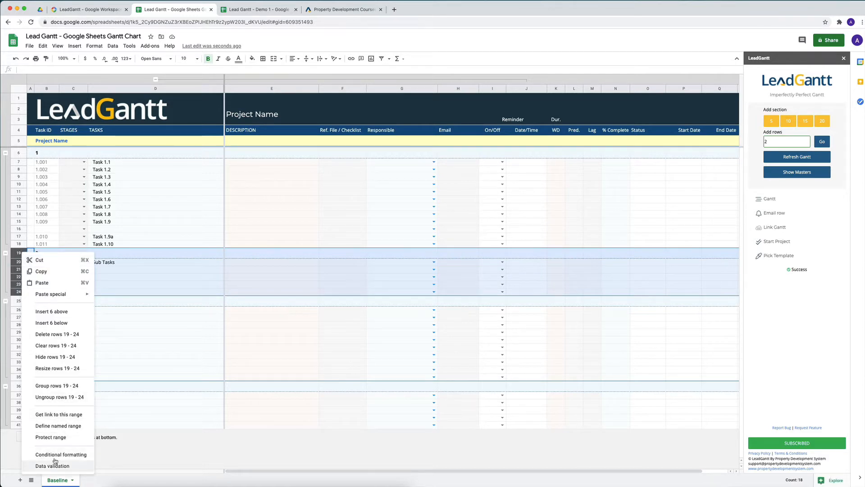
left_click(56, 334)
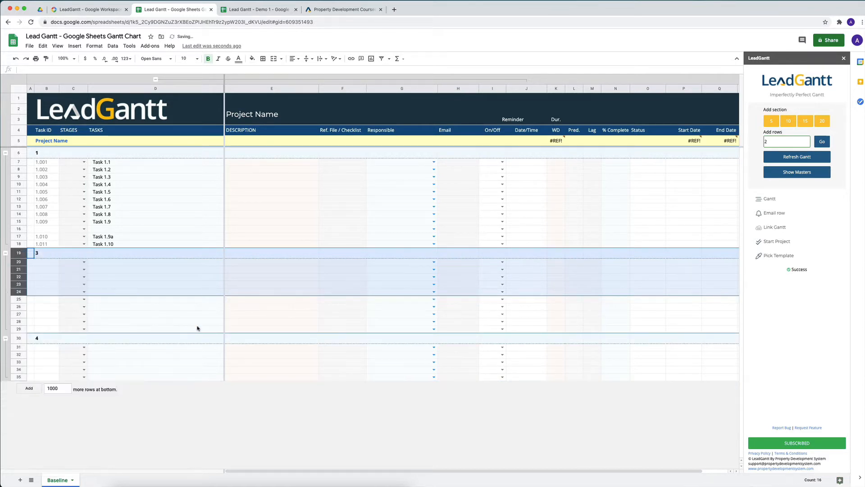
left_click(151, 269)
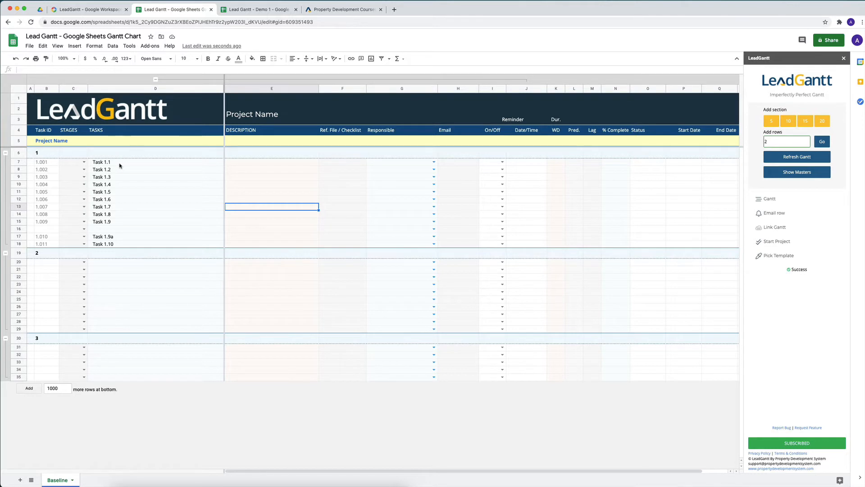
- Clear the names Task 1.6 and Task 1.7 from section 1
left_click_drag(117, 164, 128, 240)
left_click(130, 199)
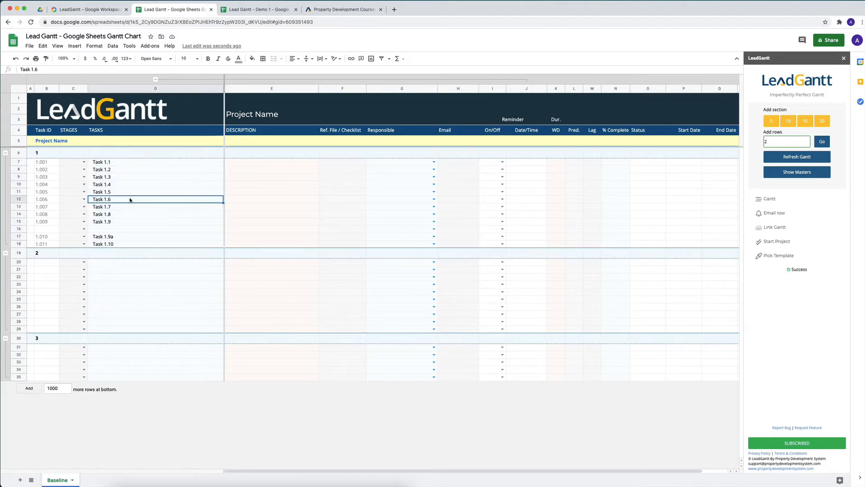
key("Delete")
key("Down")
key("Delete")
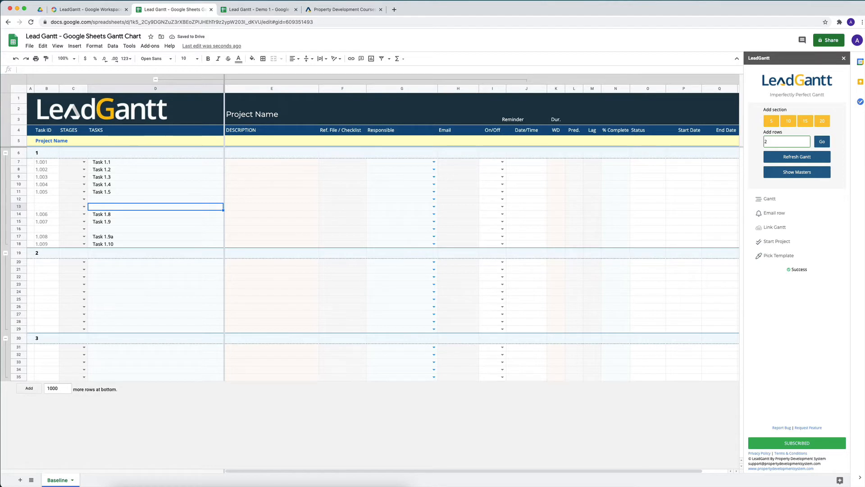
- Enter Sub Heading as a task name in the empty row above Task 1.8 and make it bold
type("Sub")
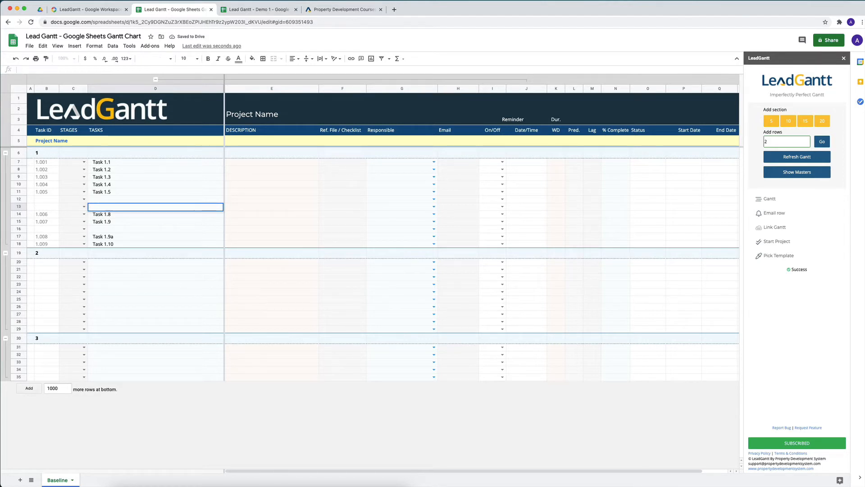
type(" Heading")
key("Return")
key("Up")
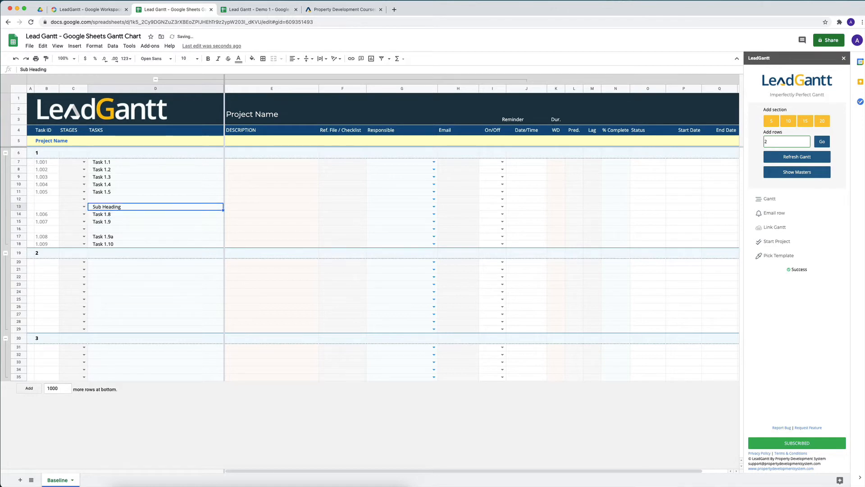
key("ctrl+b")
- Try the Automatic number format on the Sub Heading cell and undo it
left_click(94, 46)
mouse_move(119, 82)
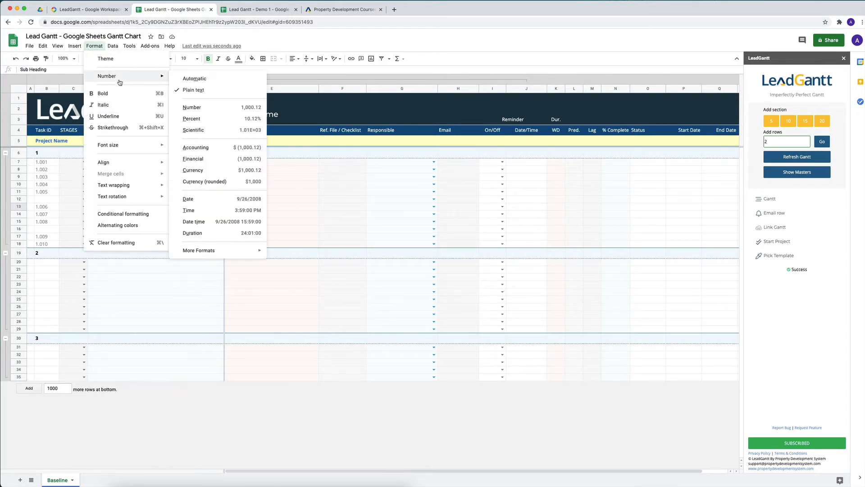
left_click(194, 79)
left_click(115, 216)
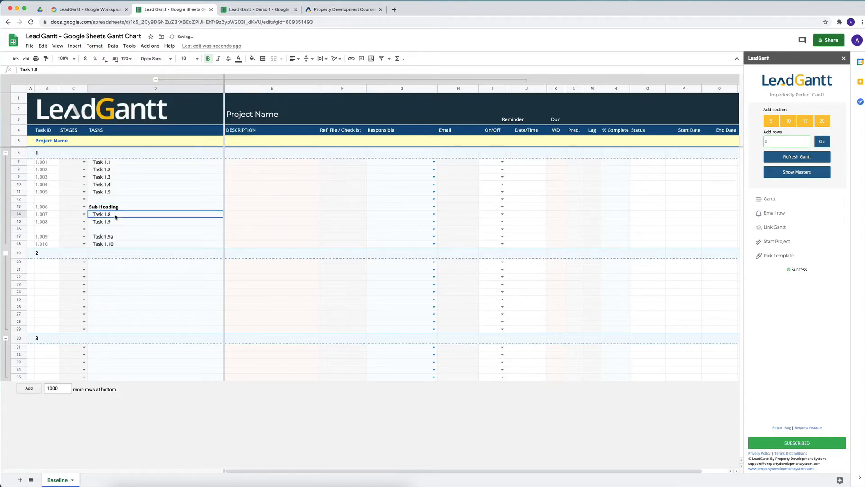
left_click(101, 209)
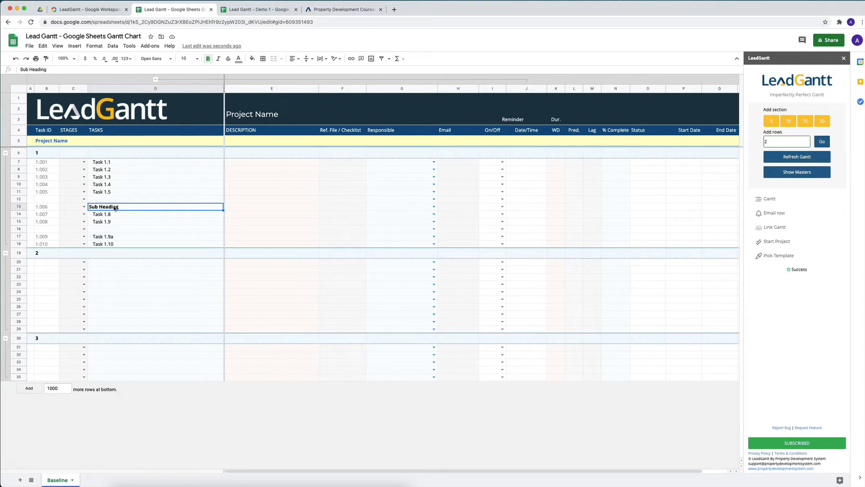
key("super+z")
left_click(148, 199)
left_click(288, 192)
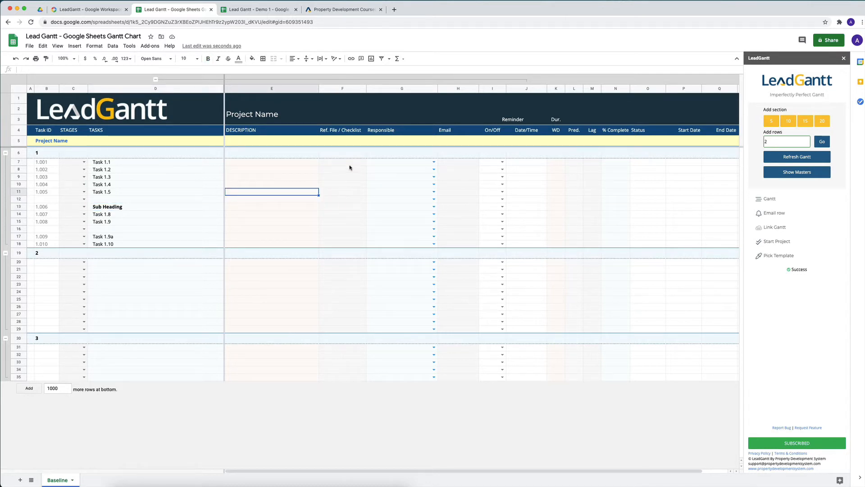
- Copy the URL of the Baseline sheet in Lead Gantt - Demo 1 and paste it as Task 1.5's reference file
left_click(259, 9)
left_click(273, 23)
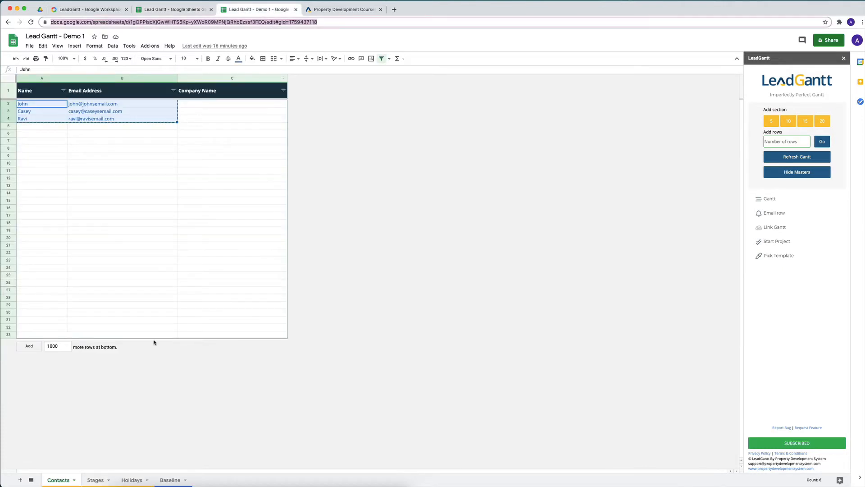
left_click(179, 480)
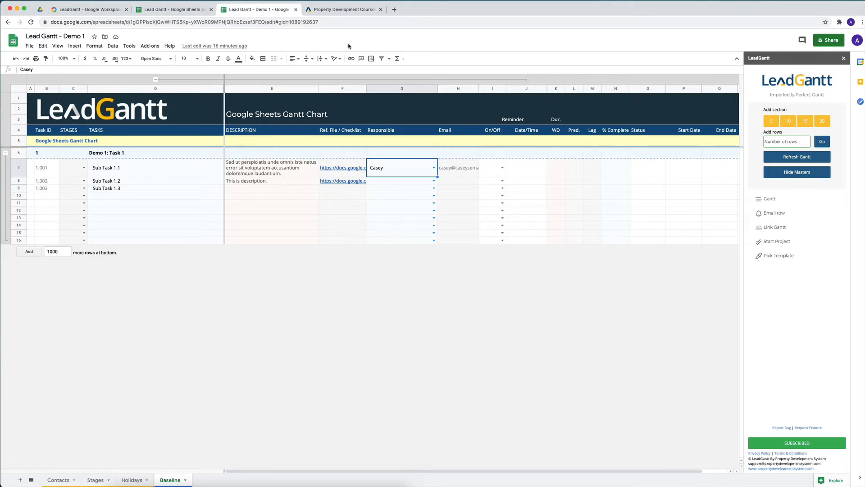
left_click(375, 26)
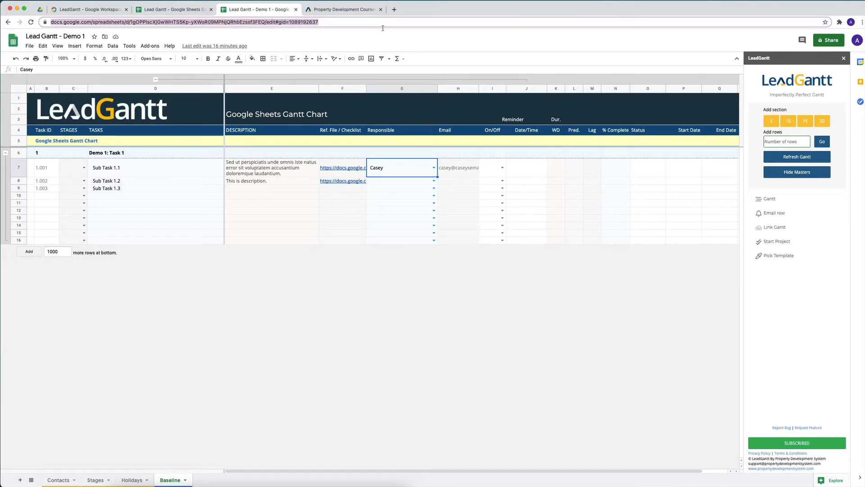
left_click(169, 16)
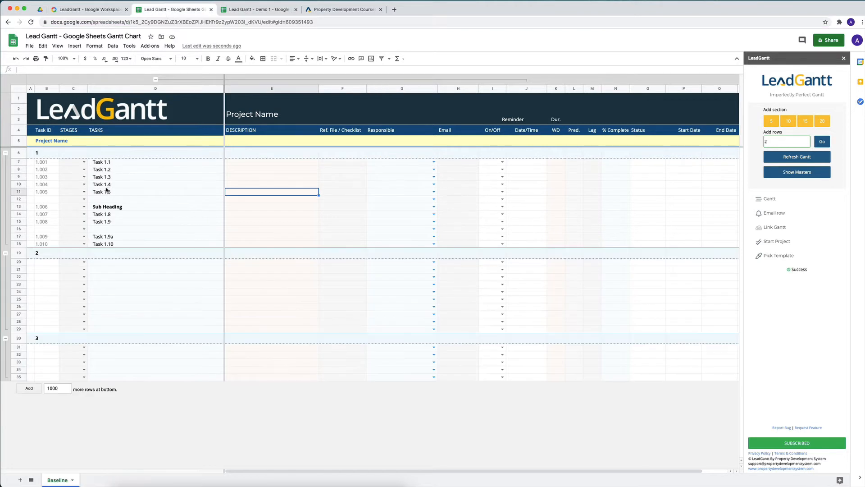
double_click(339, 194)
key("super+v")
key("Return")
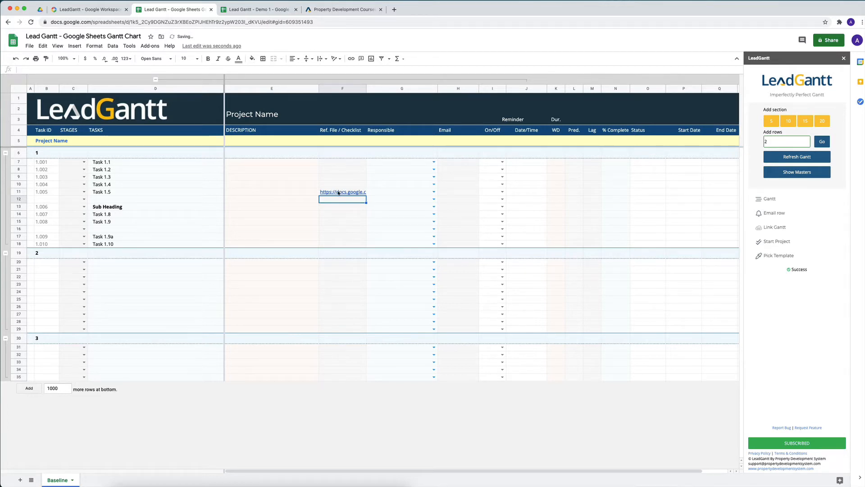
- Test Task 1.5's reference link by opening the linked spreadsheet, and return to the Lead Gantt - Google Sheets Gantt Chart
mouse_move(340, 193)
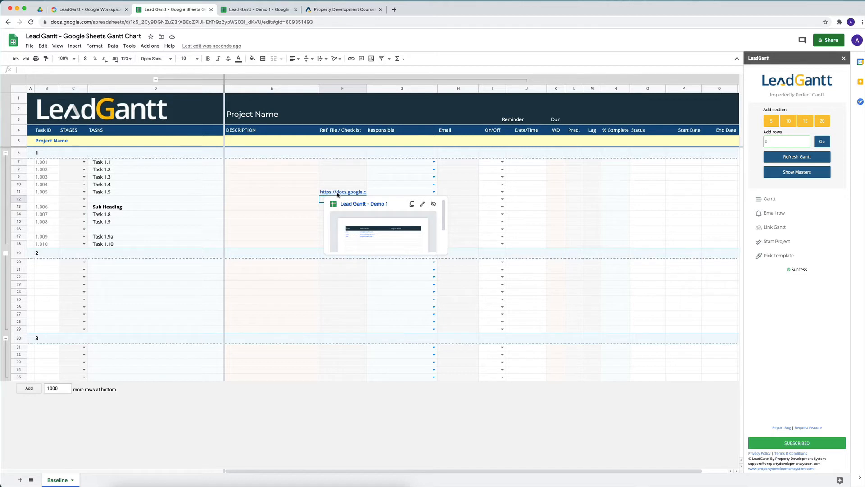
left_click(361, 207)
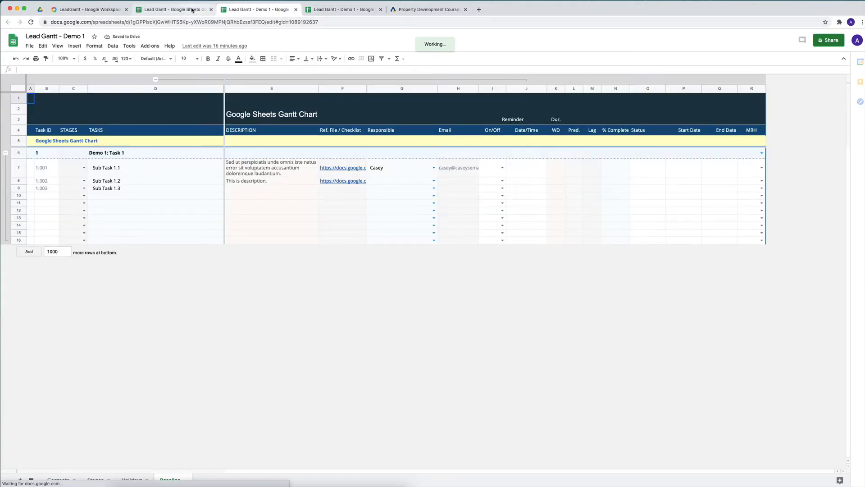
left_click(191, 9)
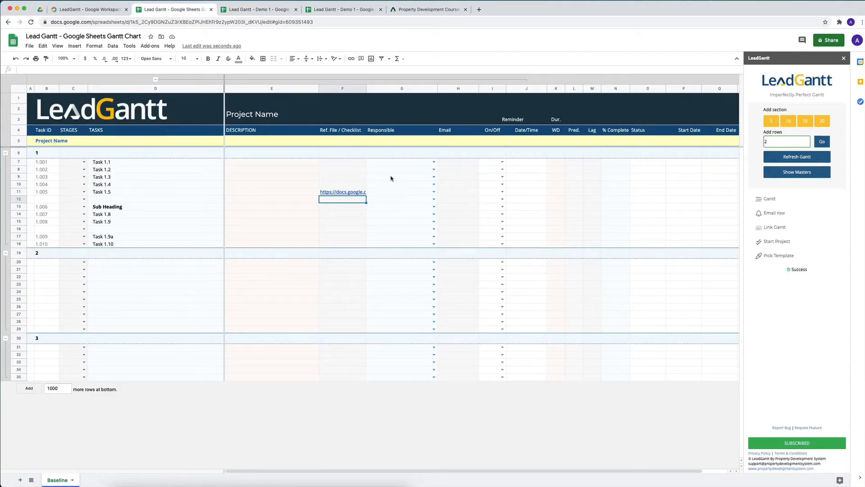
- Assign the second contact in the list as the person responsible for Task 1.1
left_click(415, 165)
left_click(434, 162)
left_click(407, 185)
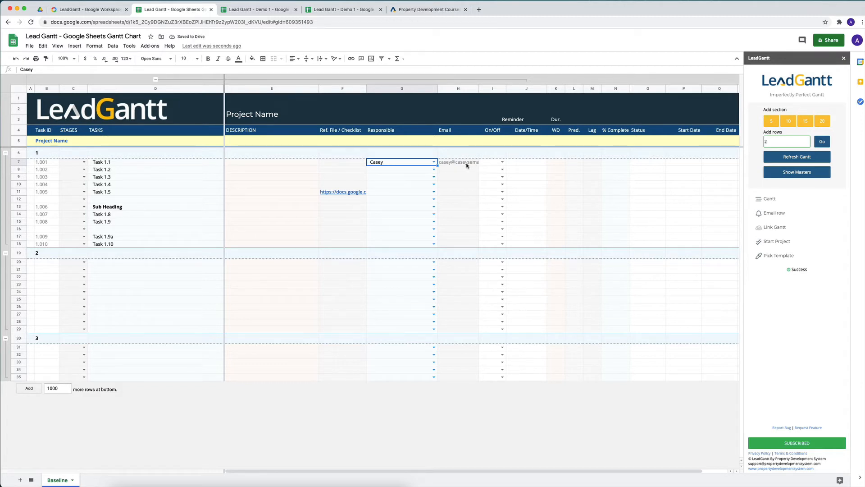
- Give Task 1.1 a duration of 6 working days and a start date of 1-Dec-20
scroll(542, 174, "right", 2)
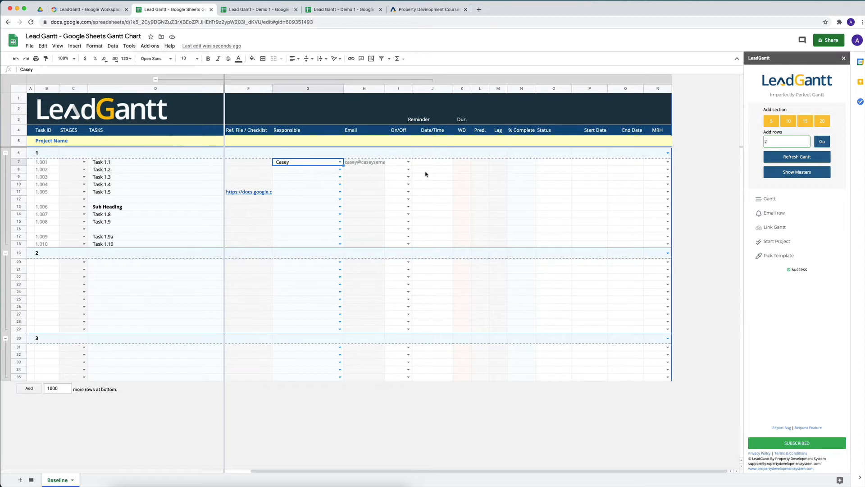
left_click(460, 166)
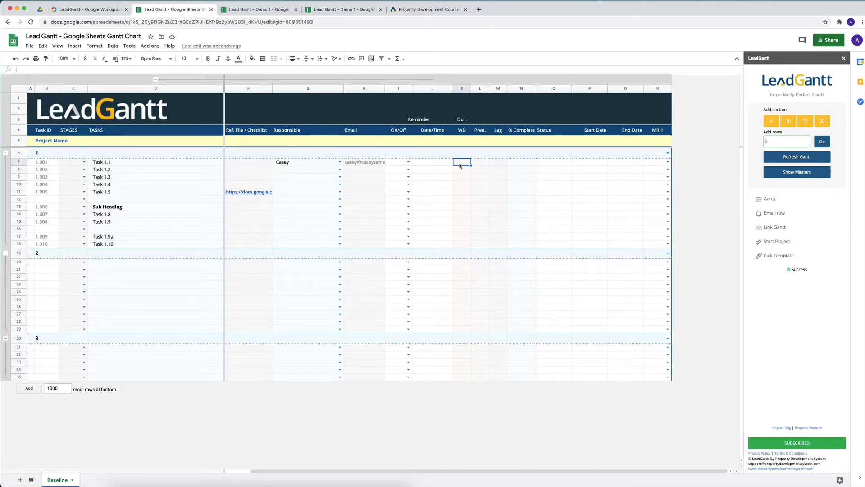
type("6")
key("Return")
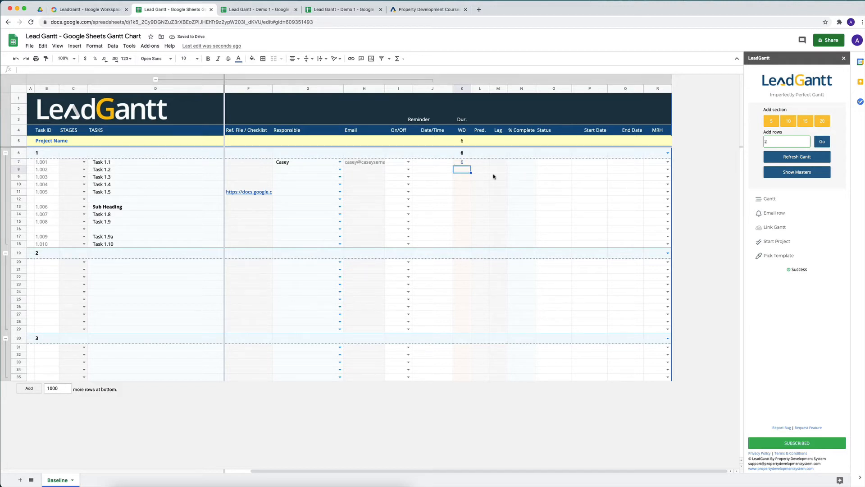
left_click(587, 163)
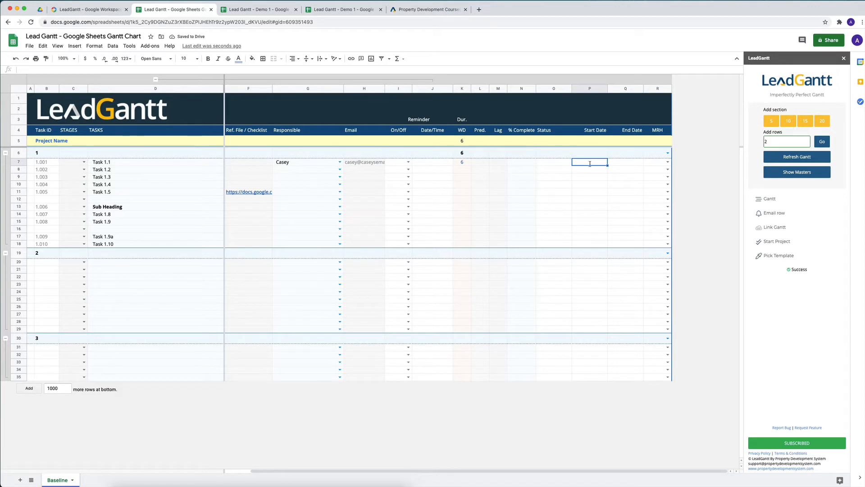
double_click(584, 161)
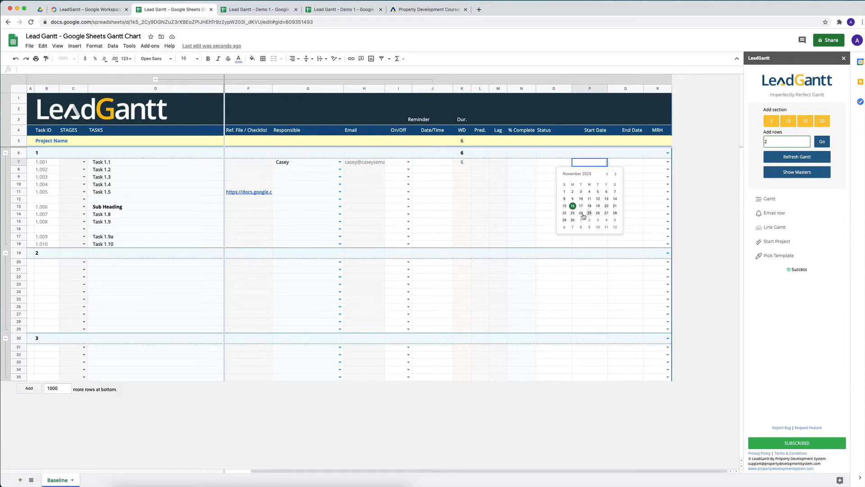
left_click(616, 174)
left_click(581, 191)
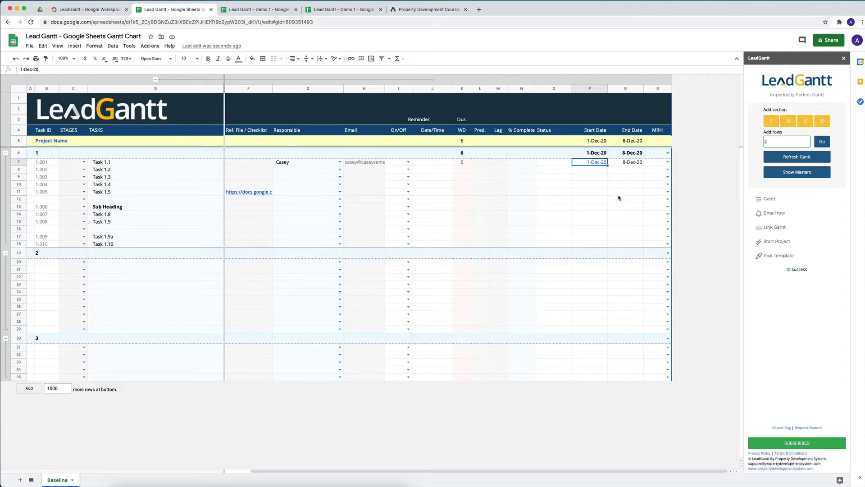
- Set the durations of Tasks 1.2, 1.3, 1.4 and 1.5 to 1 working day each
left_click(458, 89)
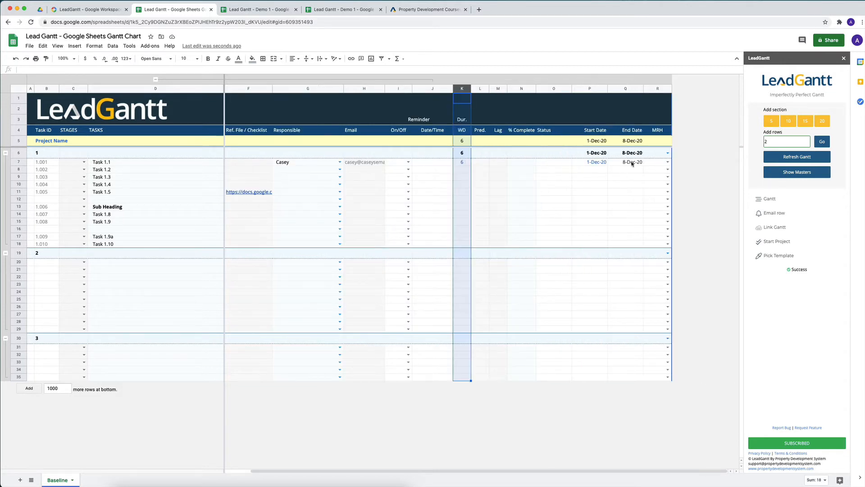
left_click(462, 169)
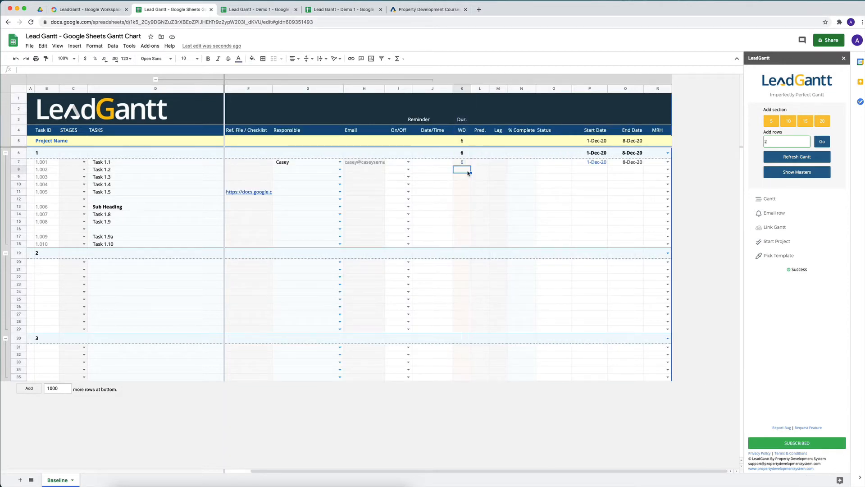
type("1")
key("Return")
type("1")
key("Return")
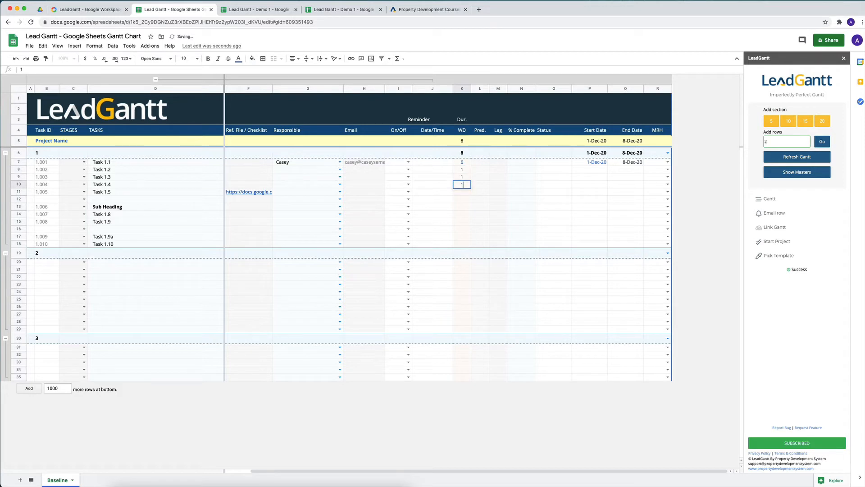
type("1")
key("Return")
type("1")
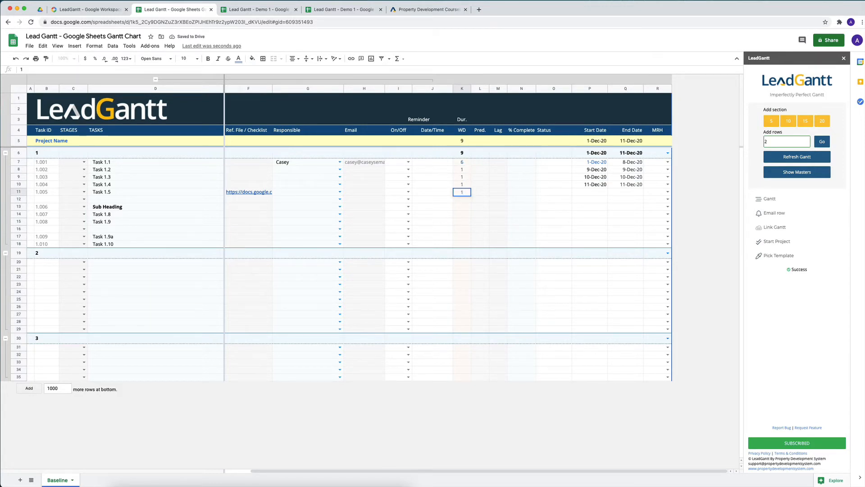
key("Return")
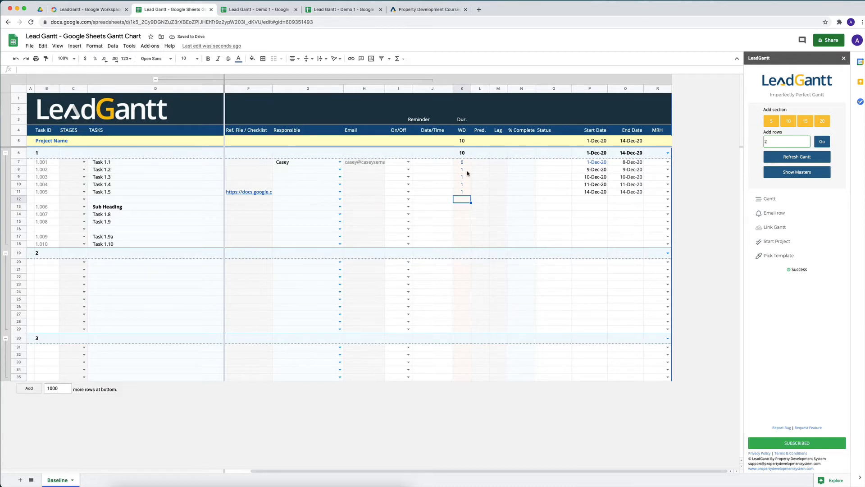
- Give Task 1.8 a duration of 1 working day and override its start date with 1-Dec-20
left_click(464, 193)
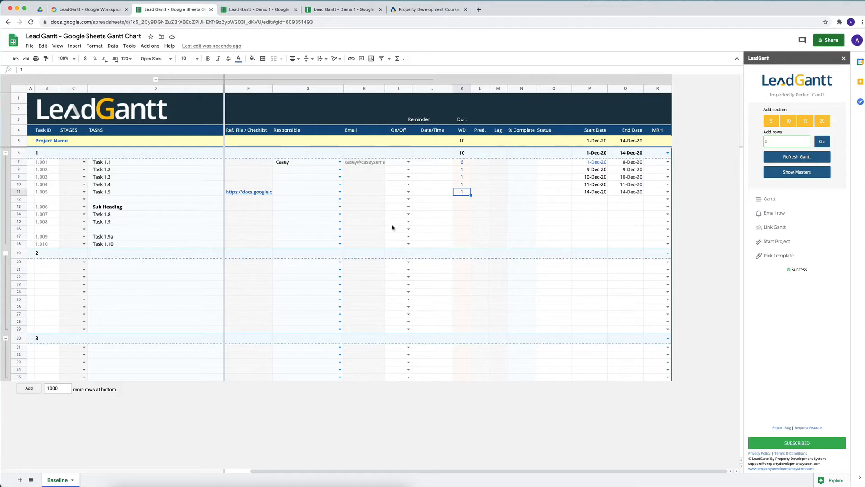
left_click(462, 214)
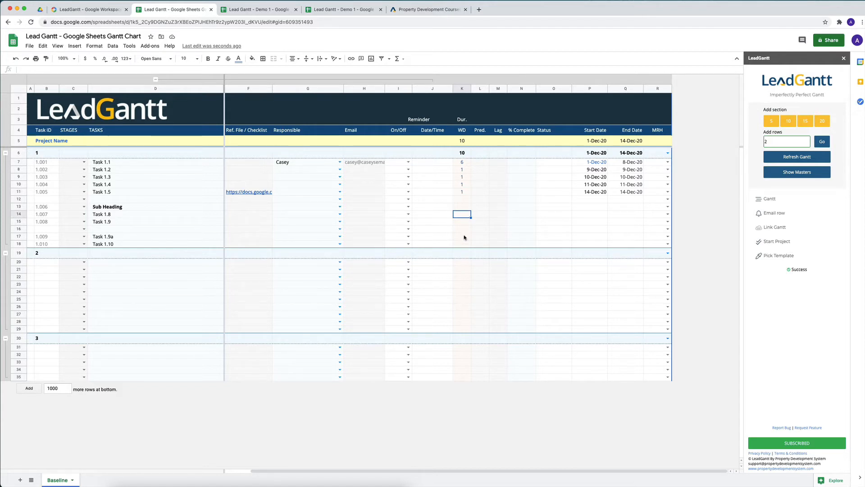
type("1")
key("Return")
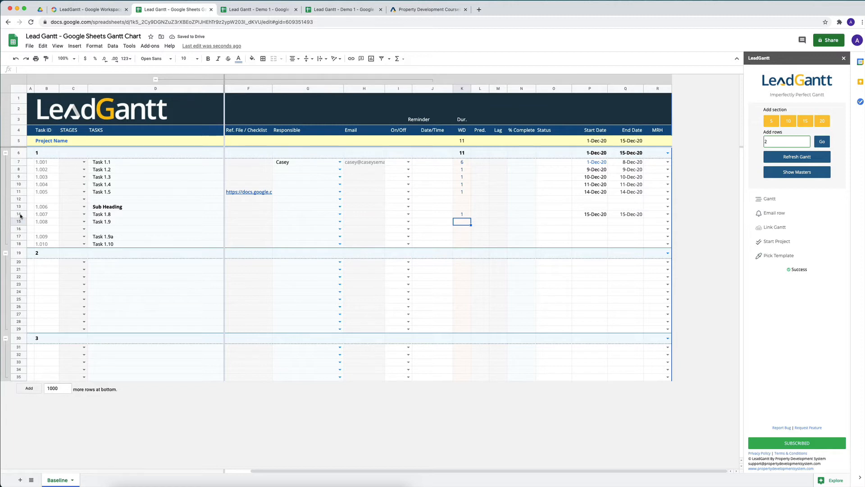
left_click(586, 215)
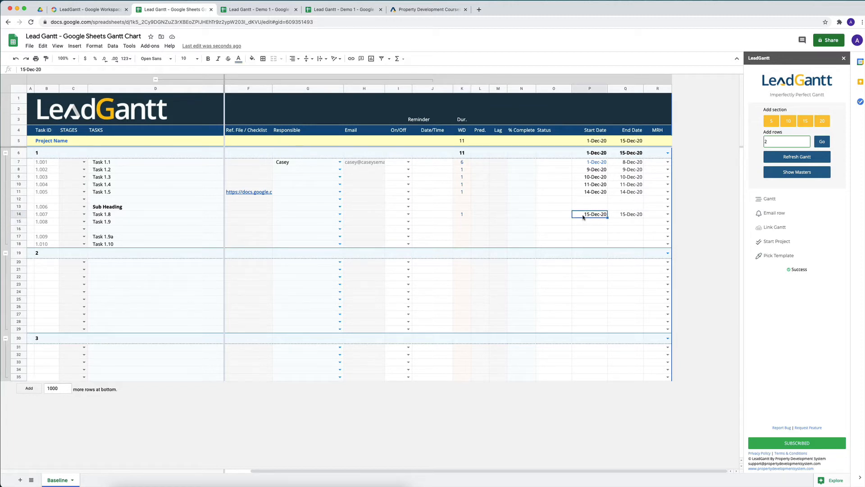
double_click(593, 215)
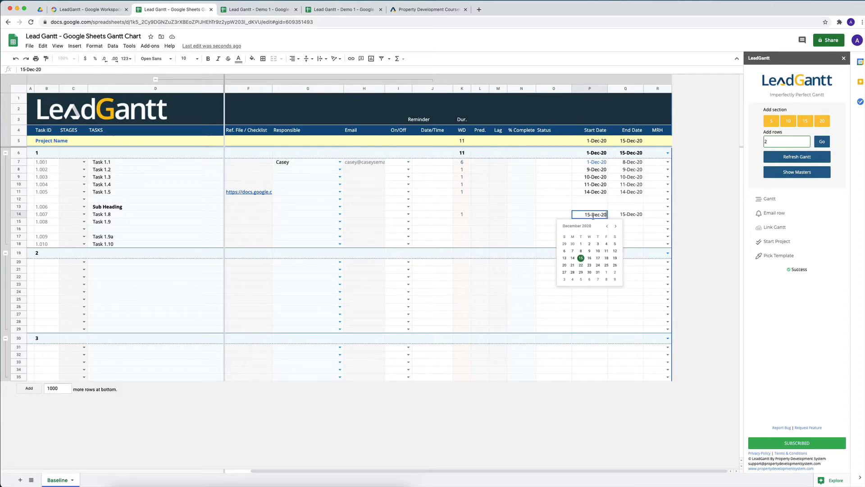
left_click(579, 243)
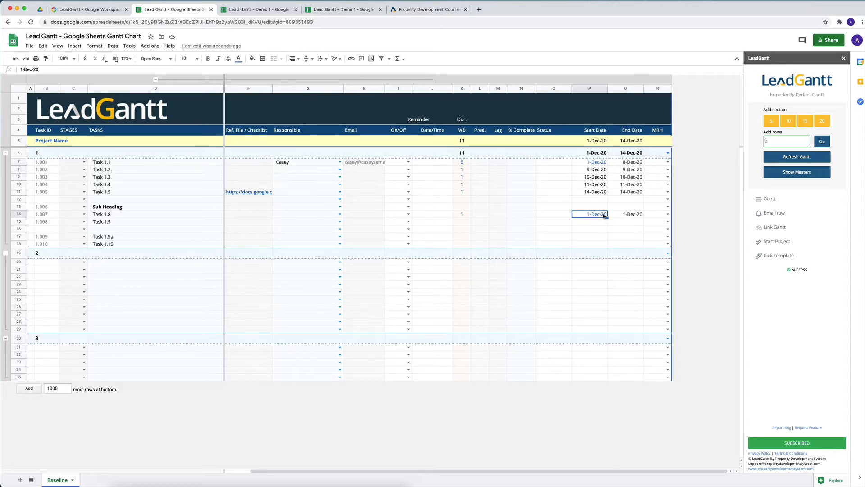
- Set the duration of Task 1.3 to 12 working days
left_click(461, 176)
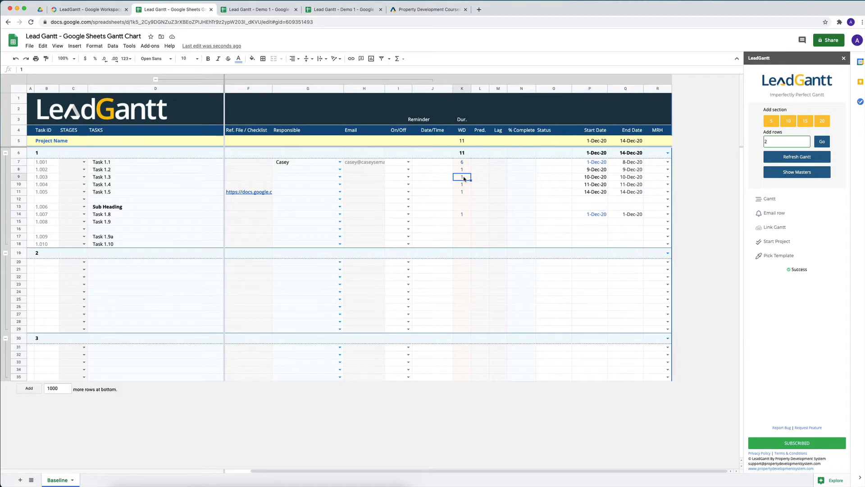
type("12")
key("Return")
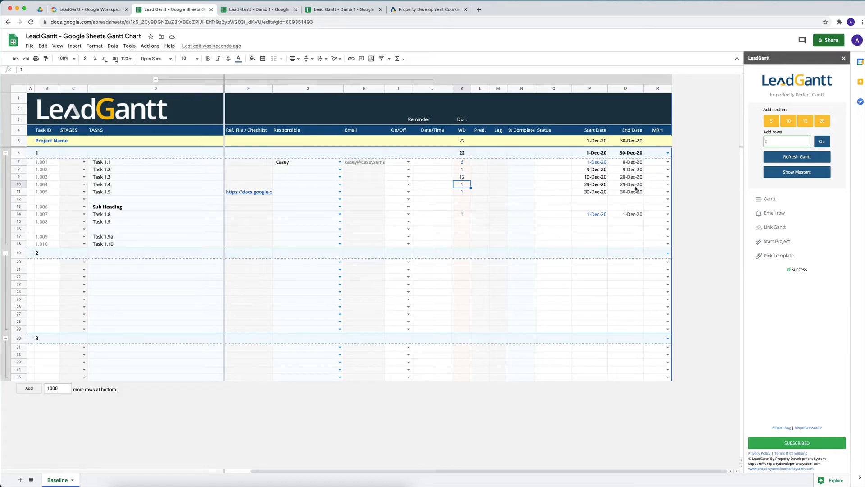
- Set the duration of Task 1.9 to 1 working day
left_click(463, 222)
type("1")
key("Return")
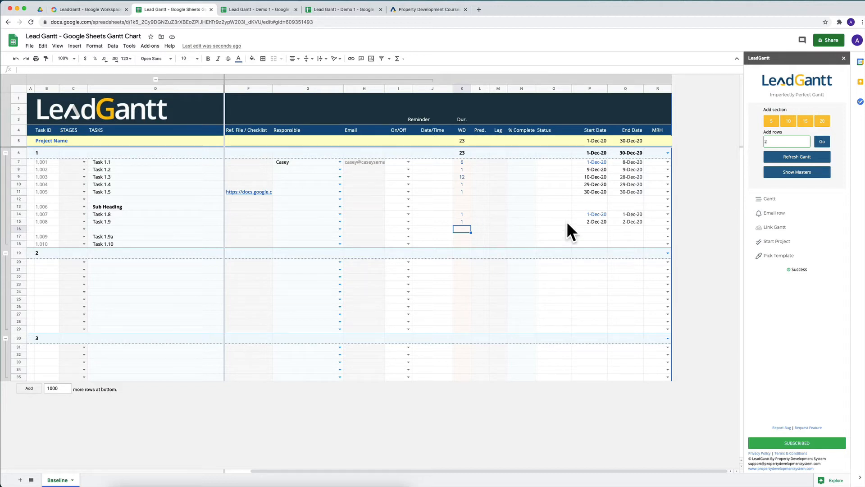
- Make row 9 the predecessor of Task 1.8
left_click(479, 216)
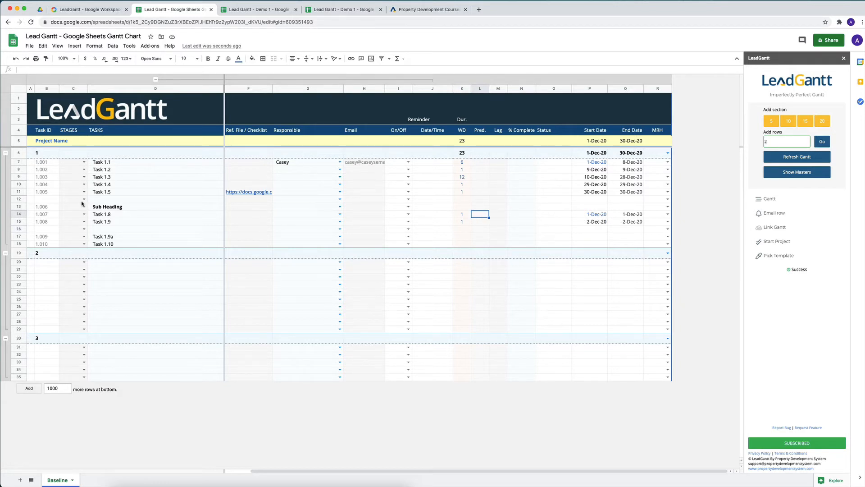
left_click(118, 216)
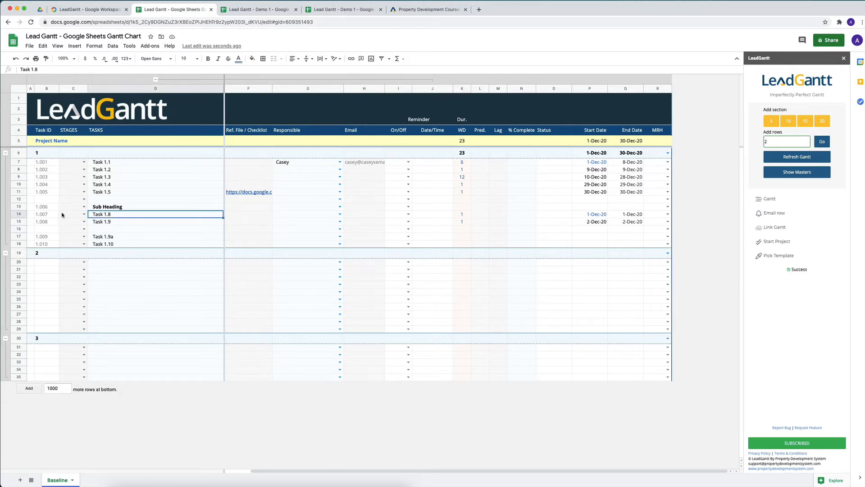
left_click(46, 216)
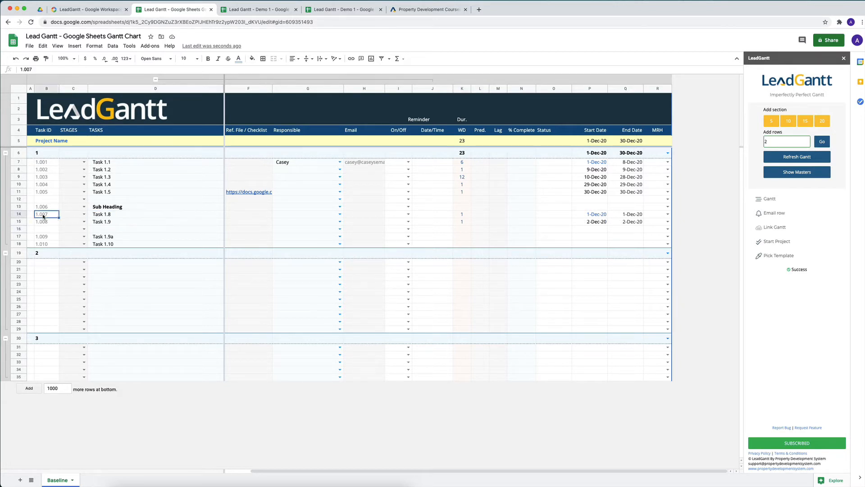
left_click(480, 217)
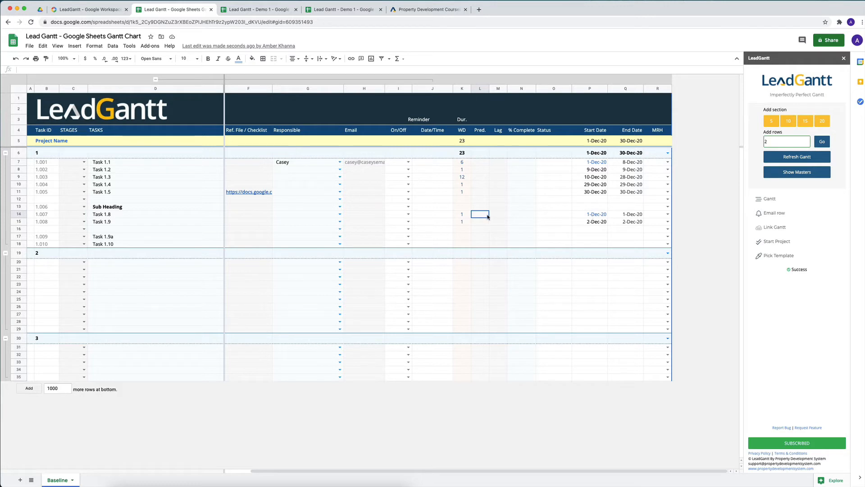
type("9")
key("Return")
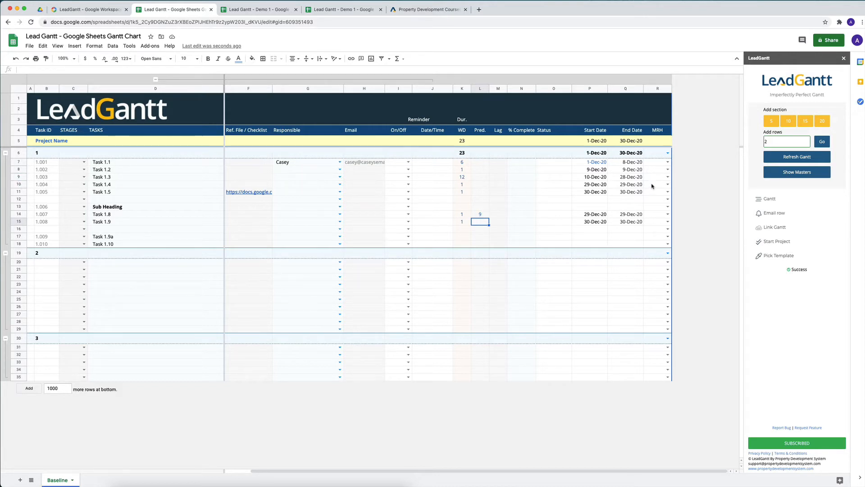
- Give Task 1.3 a lag of 3 days
left_click(18, 176)
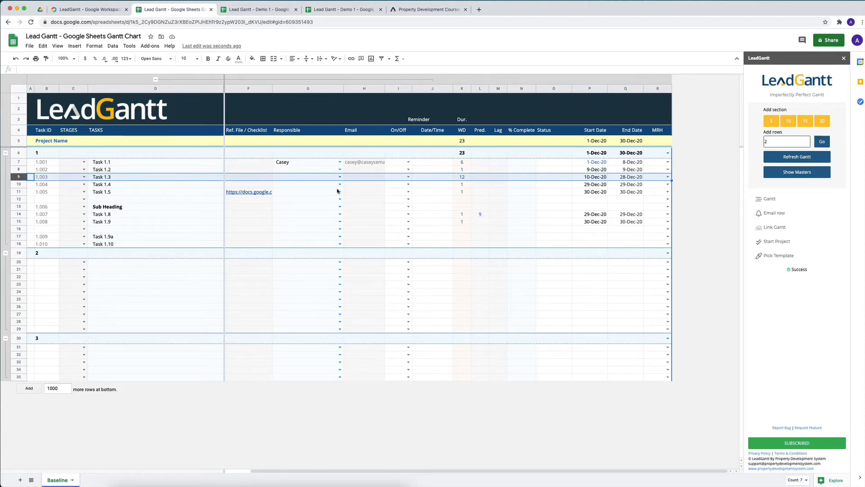
left_click(497, 179)
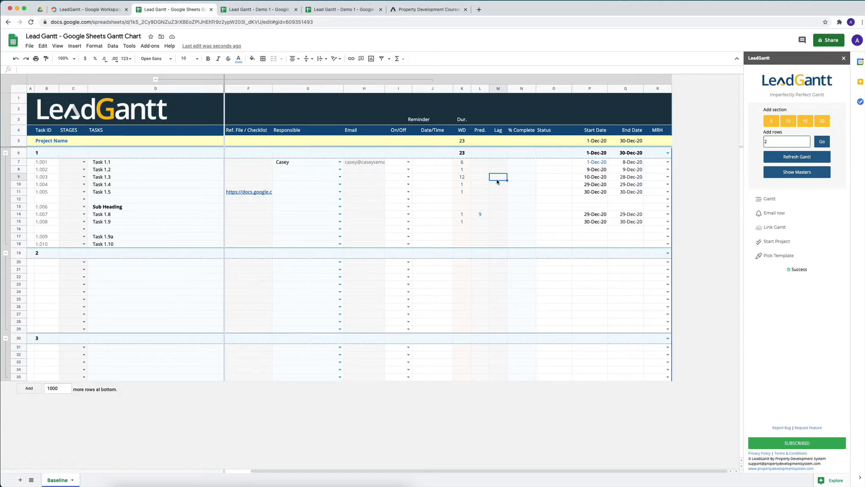
type("3")
key("Return")
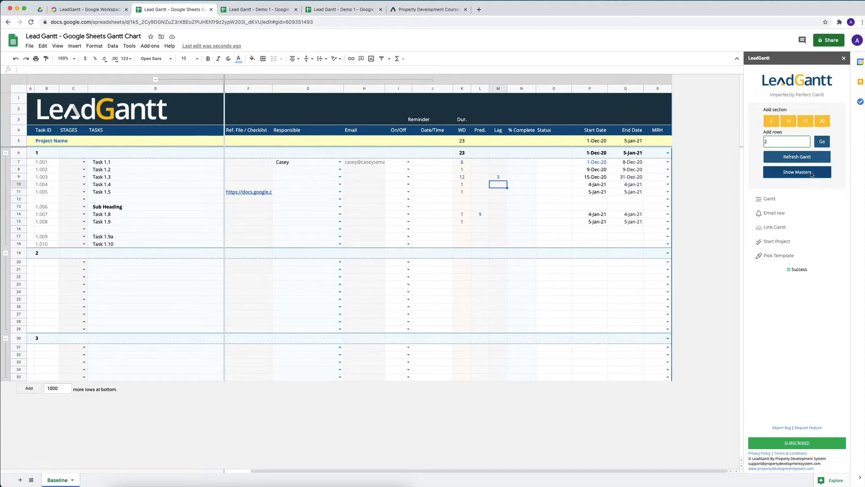
- Show the master sheets and open the Holidays sheet
left_click(796, 173)
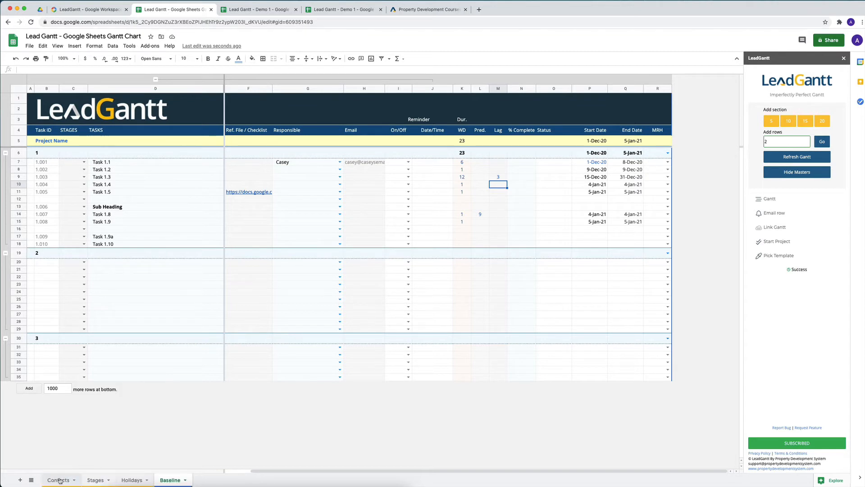
left_click(131, 479)
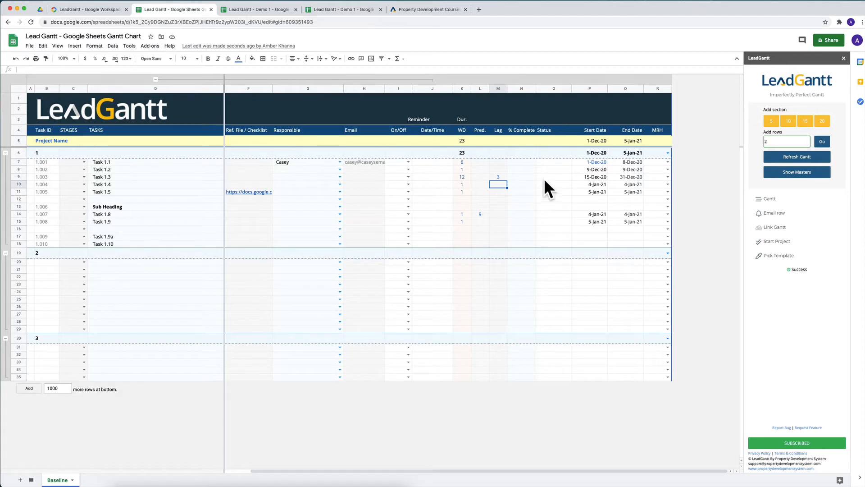
- Set the completion of Task 1.1 to 50%, Task 1.2 to 25% and Task 1.3 to 40%
left_click(528, 163)
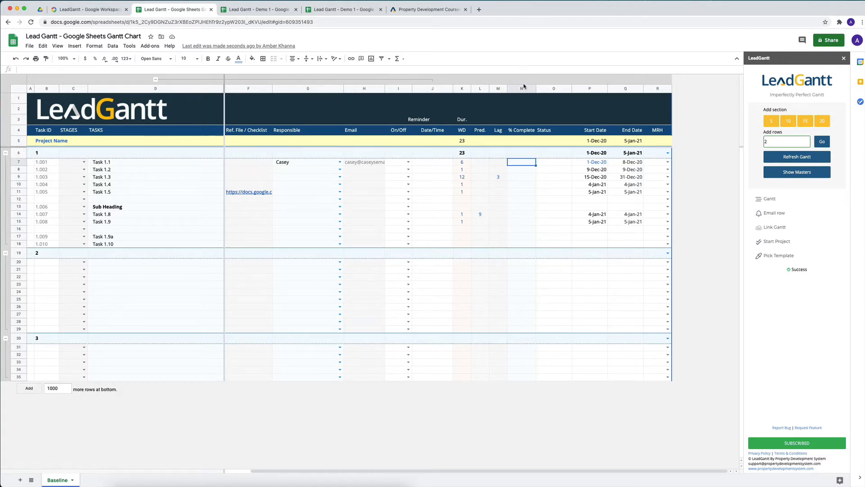
type("50")
key("Return")
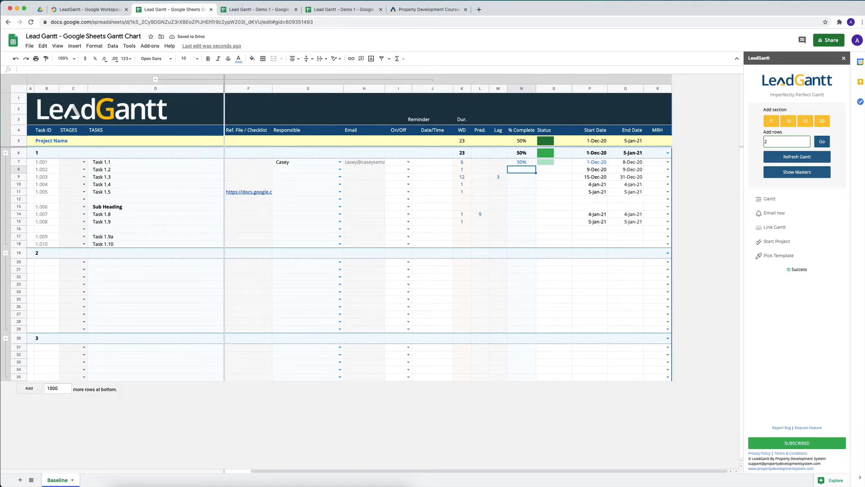
type("25")
key("Return")
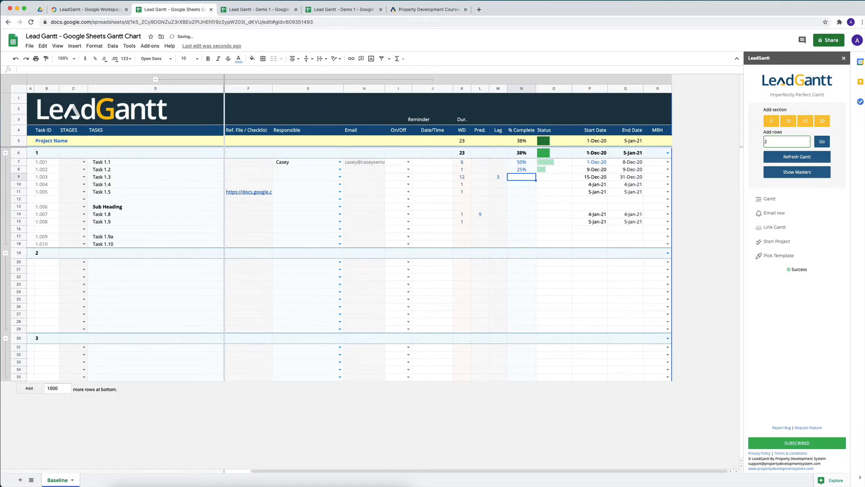
type("40")
key("Return")
- Mark Task 1.8 under the sub-heading as 100% complete
key("Down")
key("Down")
key("Down")
key("Down")
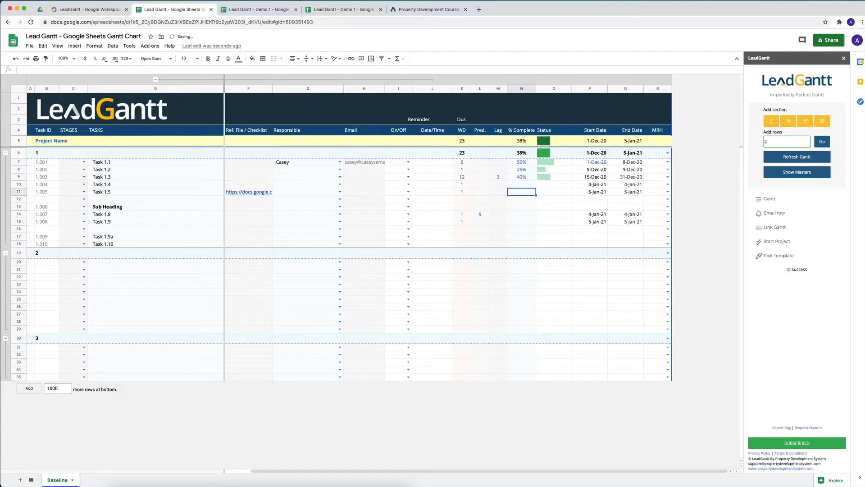
type("100")
key("Return")
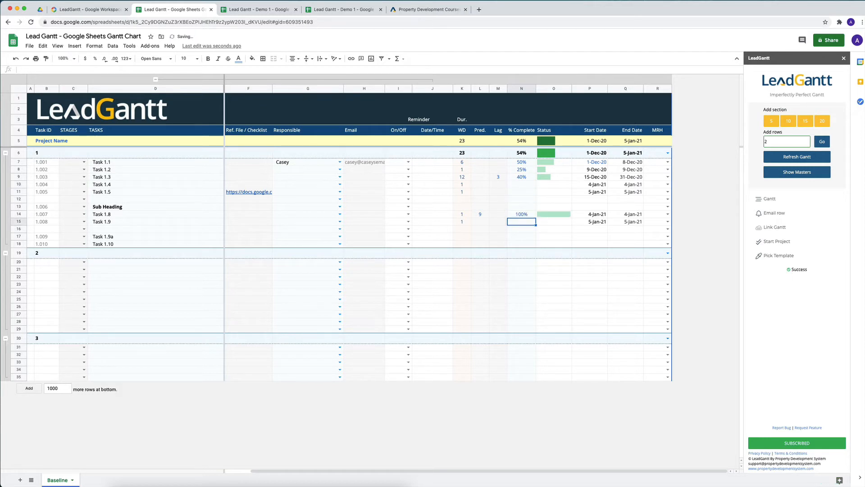
key("Up")
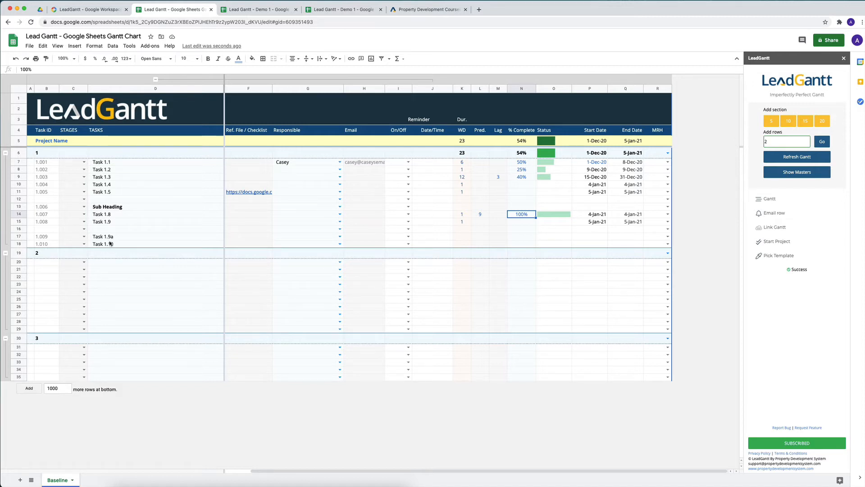
- Set the durations of Tasks 1.9a and 1.10 to 2 working days each
left_click(465, 237)
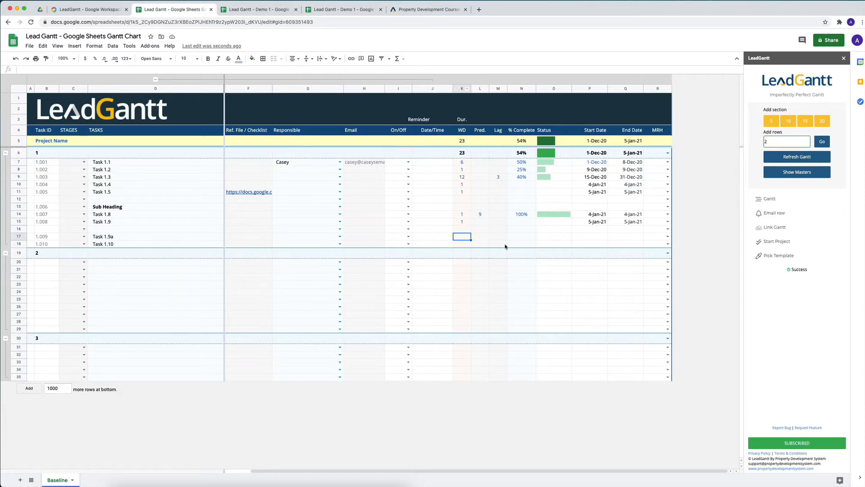
key("super+z")
- Make row 11 the predecessor of Task 1.9a and give it a lag of 2 days
left_click(478, 238)
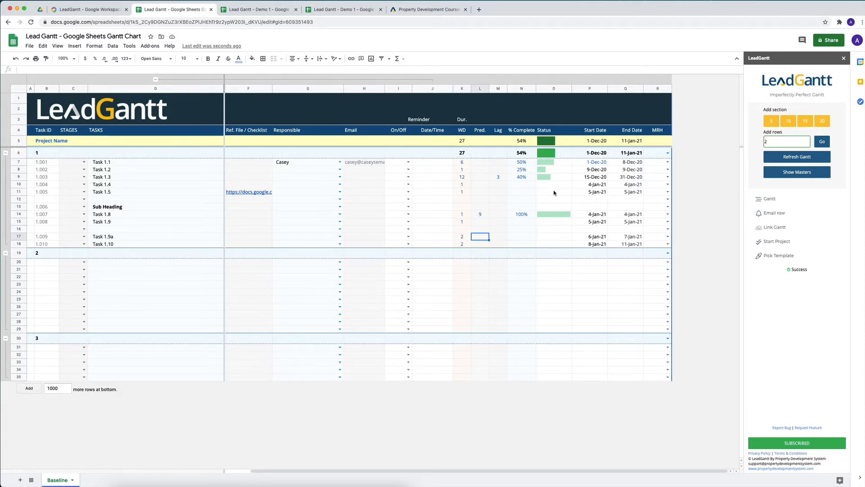
type("11")
key("Tab")
type("2")
key("Return")
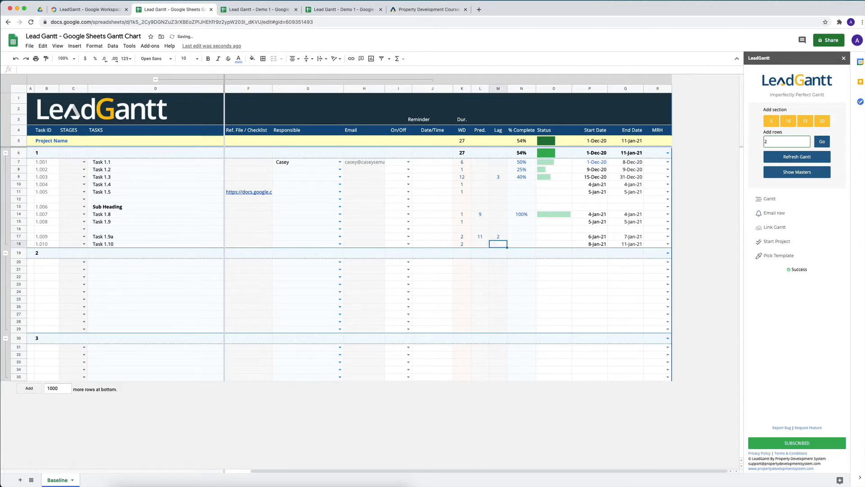
left_click(489, 238)
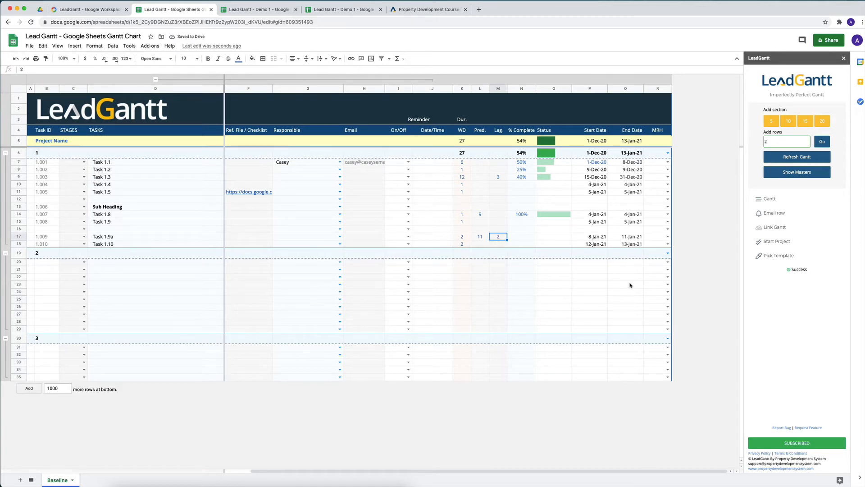
- Title section 2 "Task 2" and add a "Details" task below it, assigned to Stage 2
left_click(154, 255)
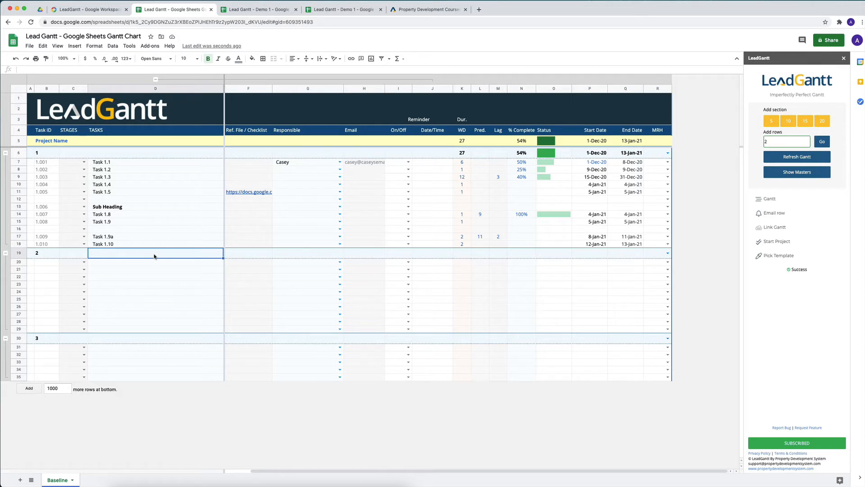
type("Tsk")
key("Return")
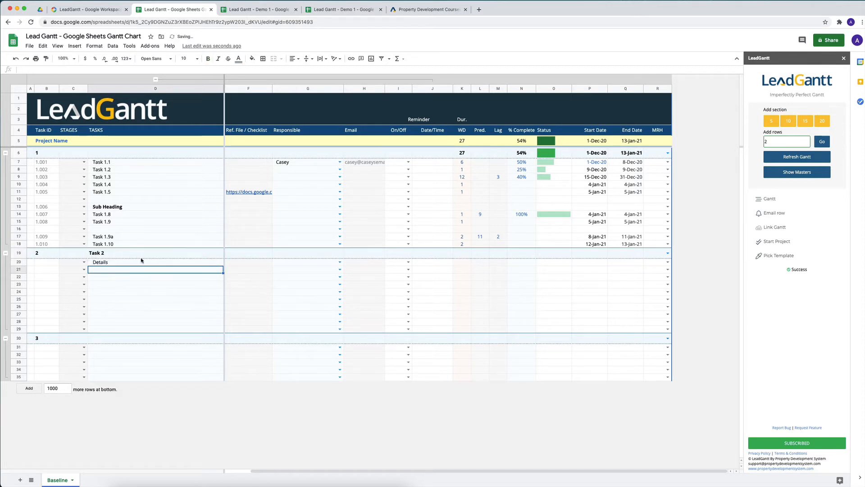
left_click(83, 262)
left_click(75, 278)
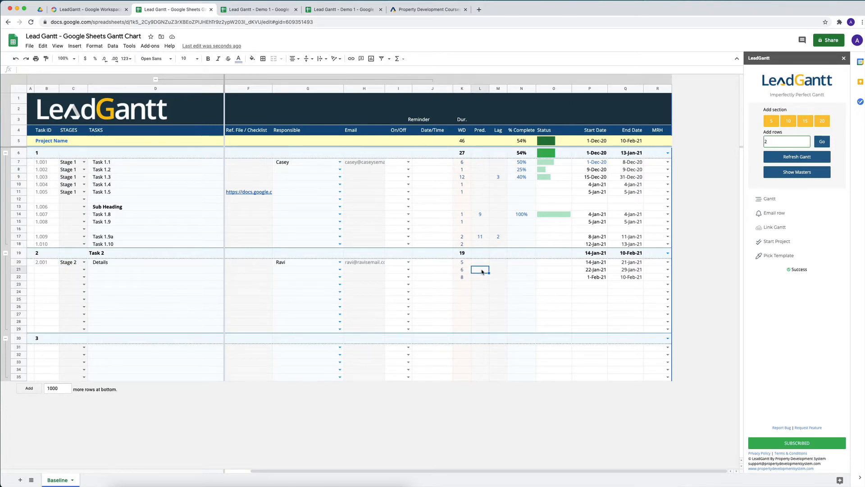
- Make row 9 the predecessor of the 6-day entry in row 21 of section 2
type("9")
key("Return")
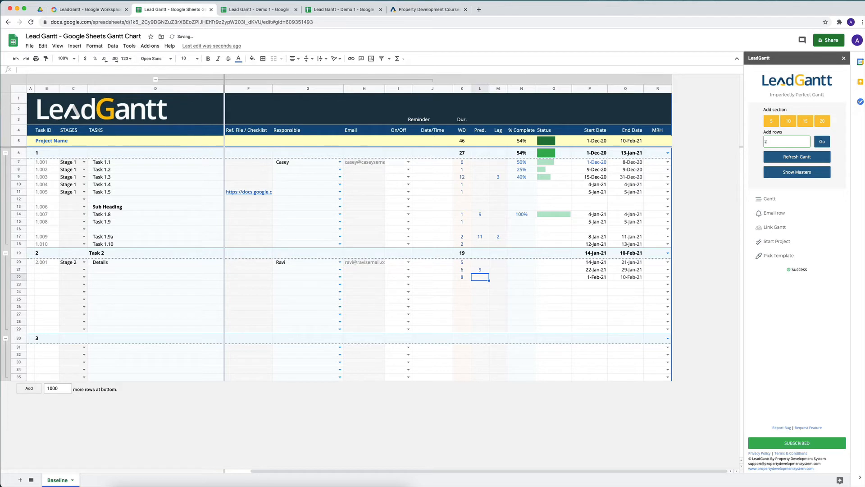
left_click(16, 177)
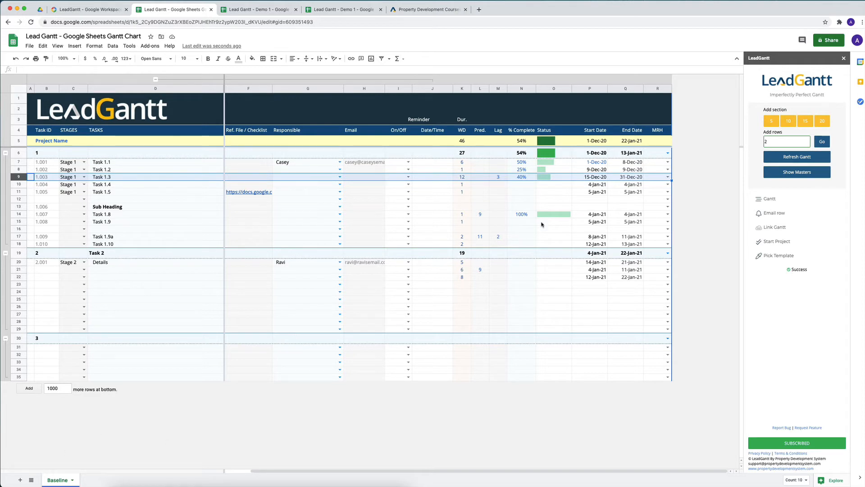
left_click(480, 270)
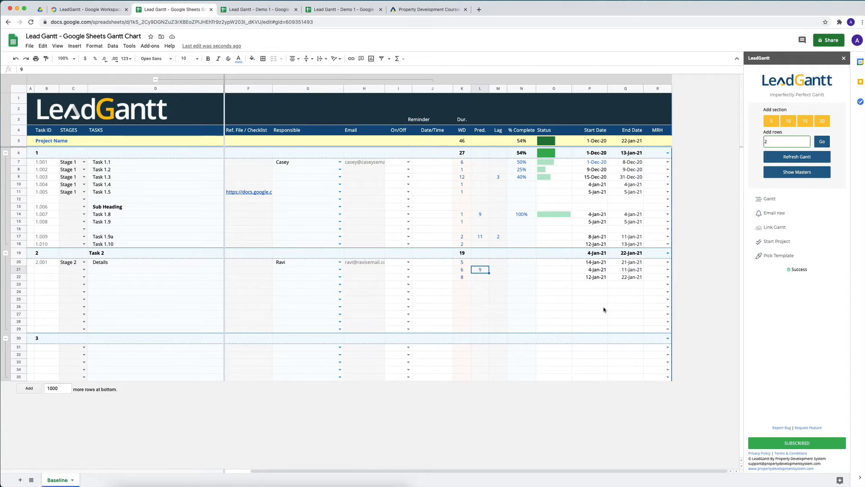
- Choose the Weekly Gantt view, refresh the chart with it and return to the add-on's main options
left_click(781, 201)
left_click(833, 116)
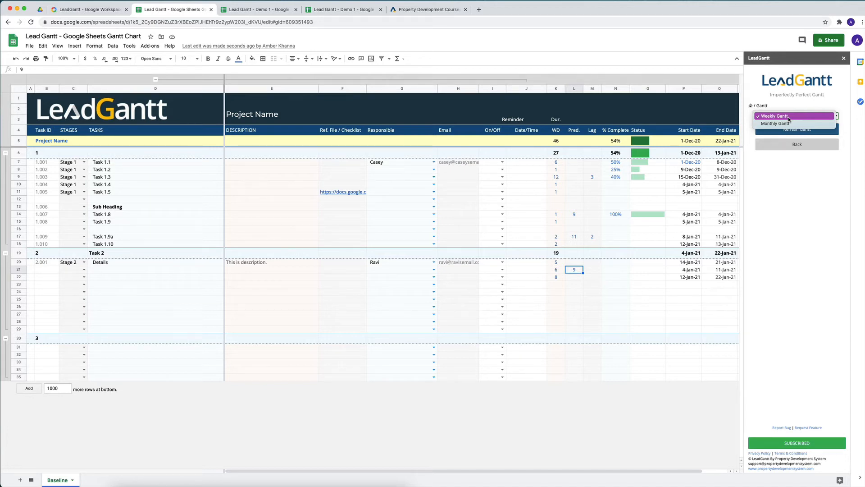
left_click(788, 116)
left_click(788, 130)
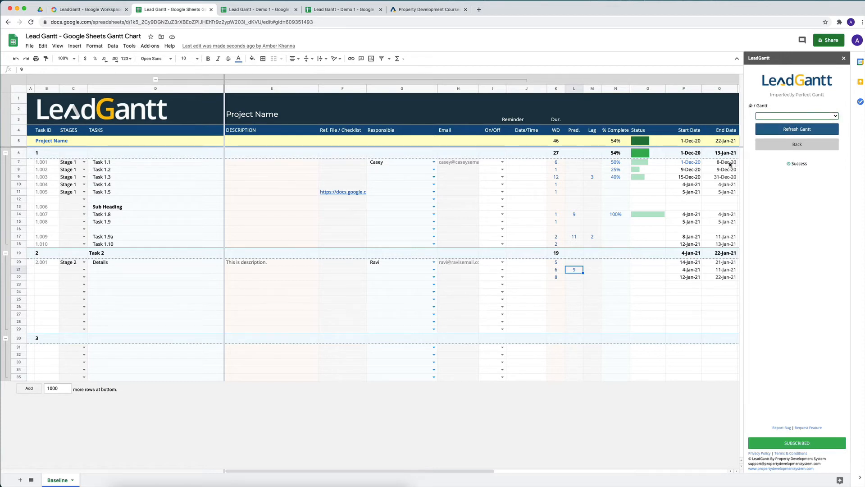
left_click(797, 145)
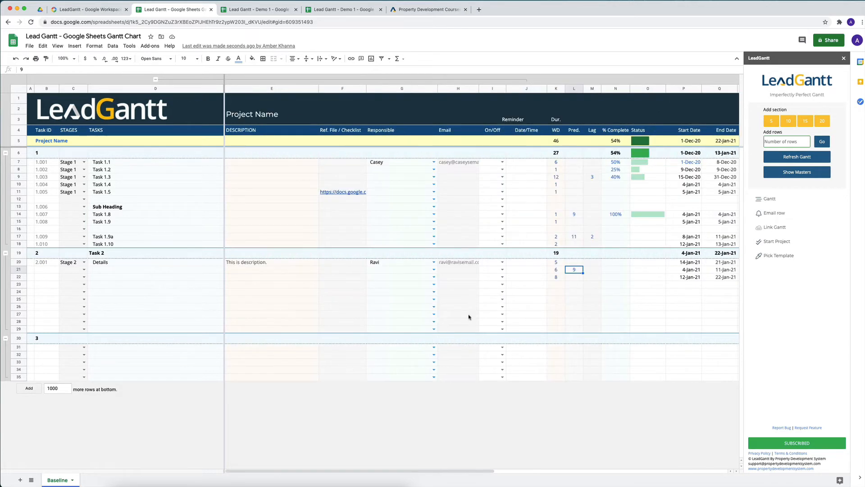
- Add "Task 2.10" in row 26 of section 2 with a duration of 10 working days
left_click(166, 306)
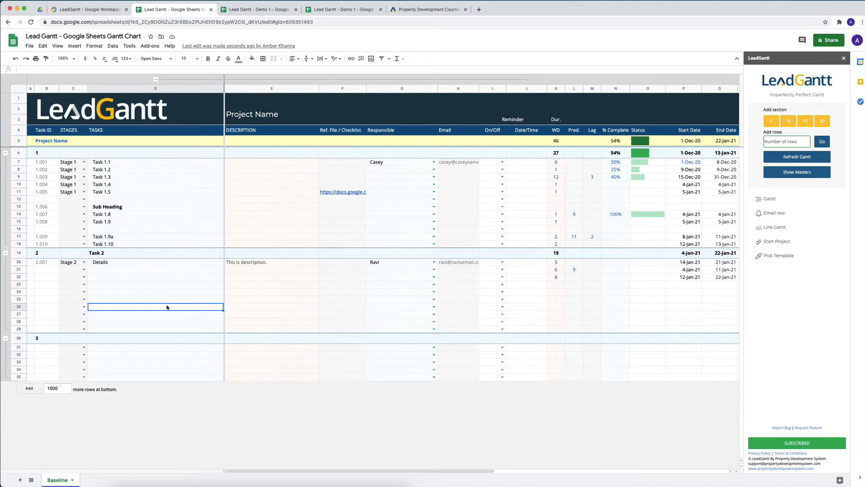
type("Task ")
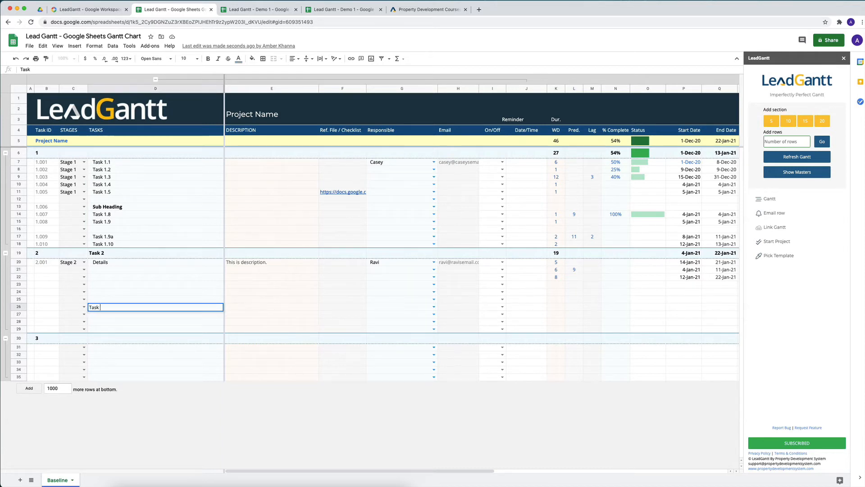
type("2.10")
key("Tab")
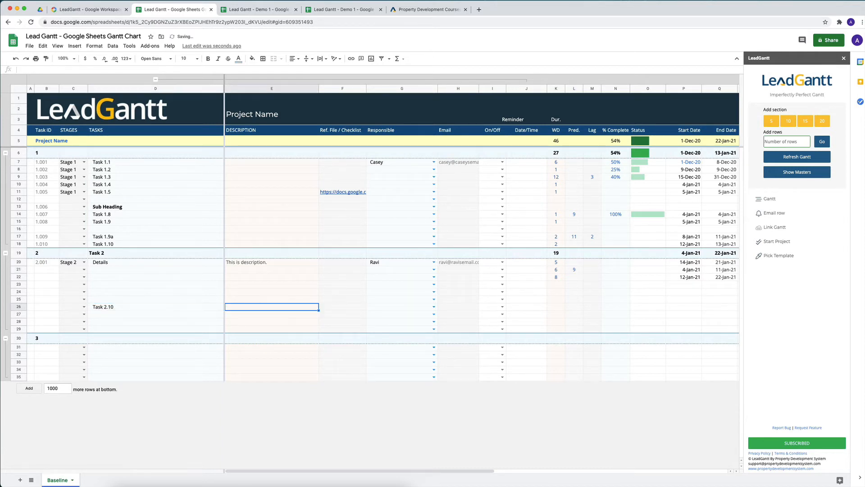
left_click(552, 309)
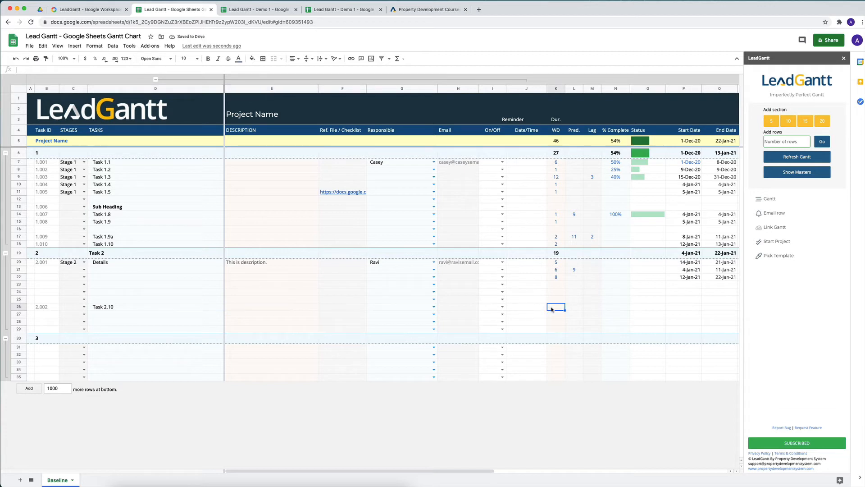
type("10")
key("Return")
- Refresh the Gantt chart and view the task bars on the weekly timeline
scroll(450, 277, "right", 3)
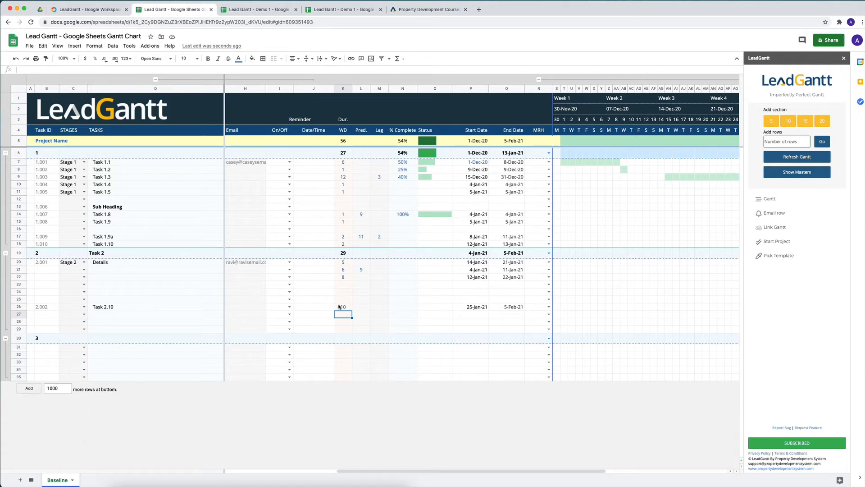
left_click(797, 157)
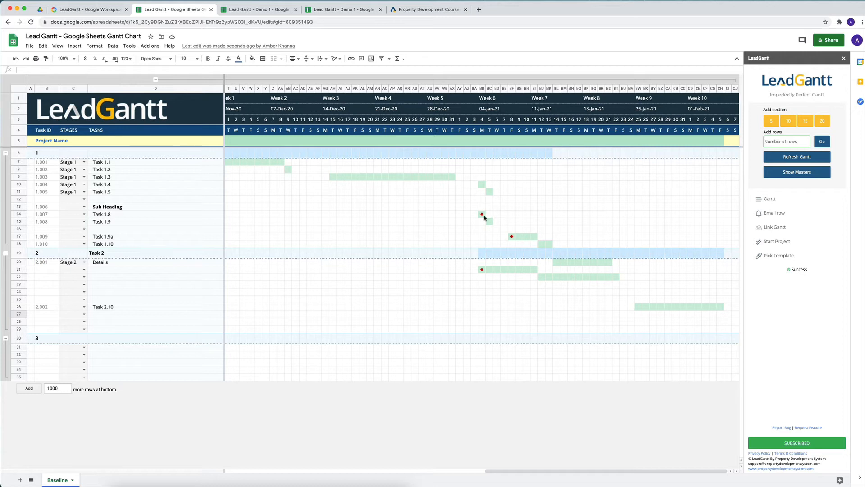
- Mark Task 1.8 with the MRH option M
left_click(480, 215)
left_click(511, 237)
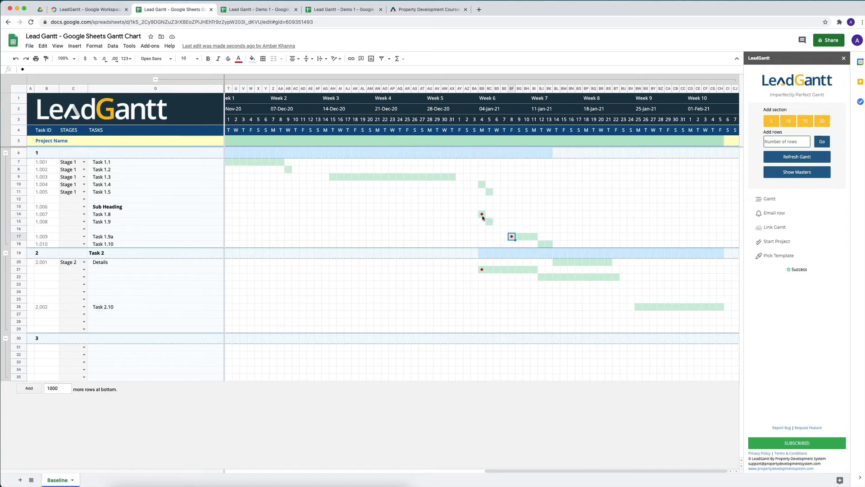
scroll(482, 216, "left", 2)
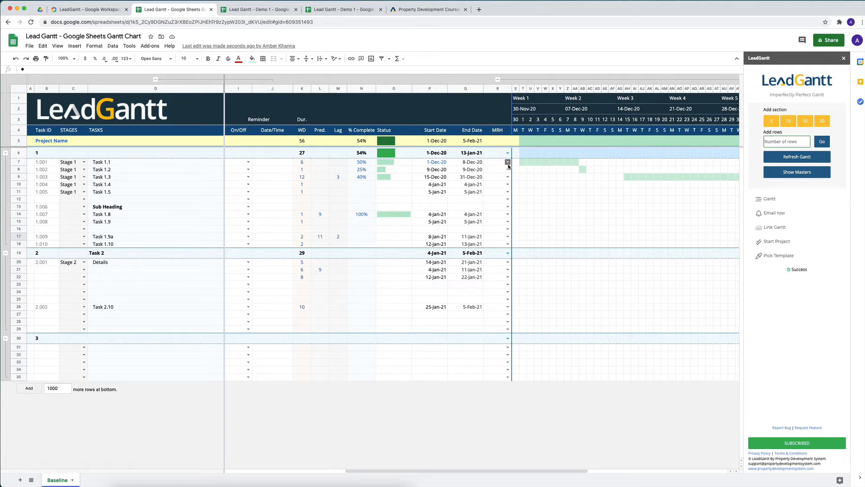
scroll(394, 229, "right", 1)
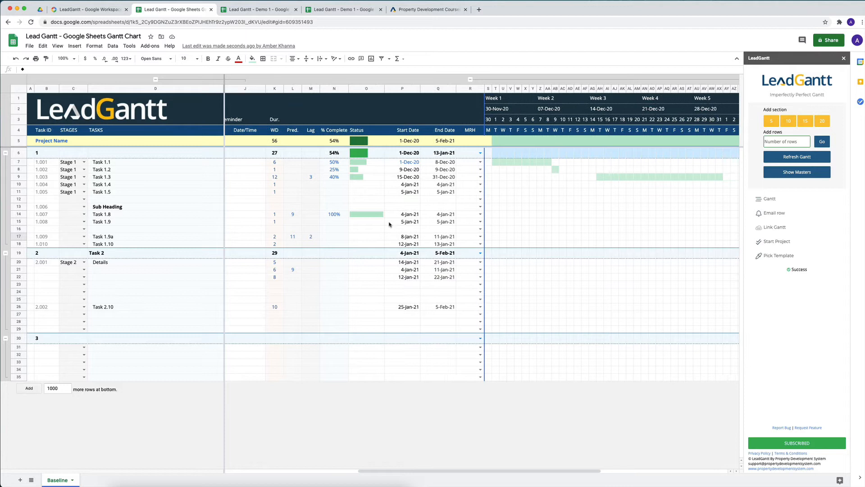
left_click(480, 214)
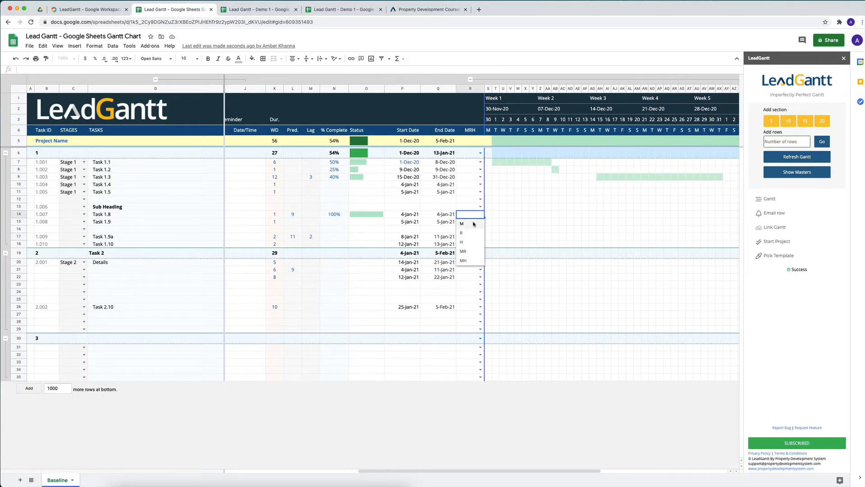
left_click(468, 224)
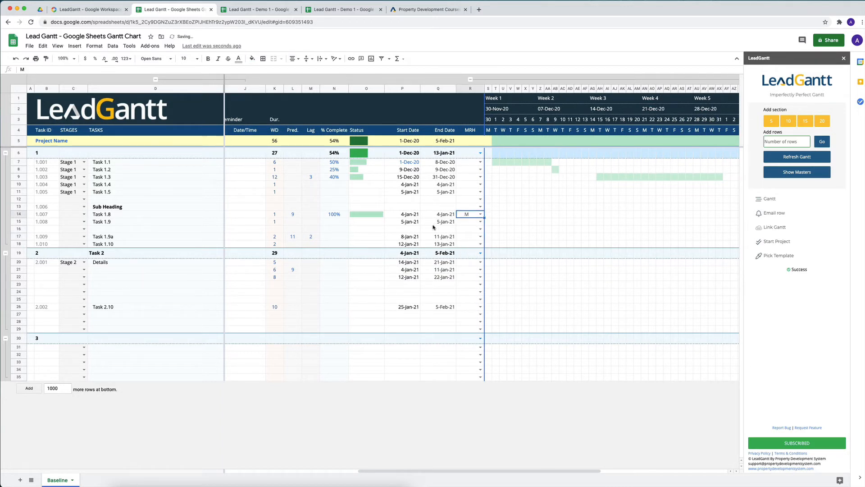
- Set the MRH option of Task 1.9 to R and of Task 1.4 to H
left_click(466, 223)
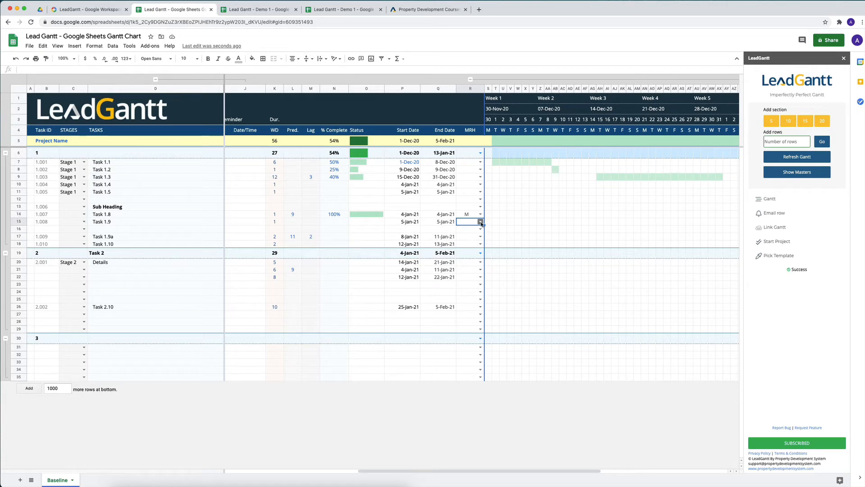
left_click(481, 222)
left_click(461, 244)
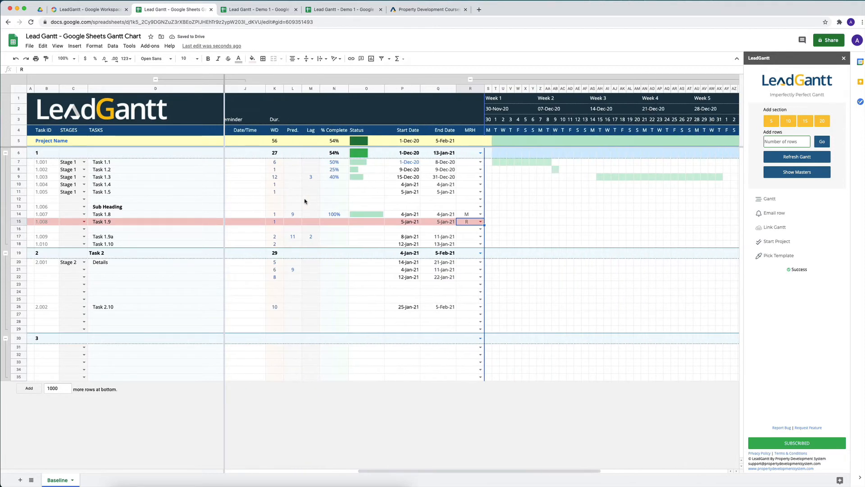
left_click(480, 184)
left_click(467, 214)
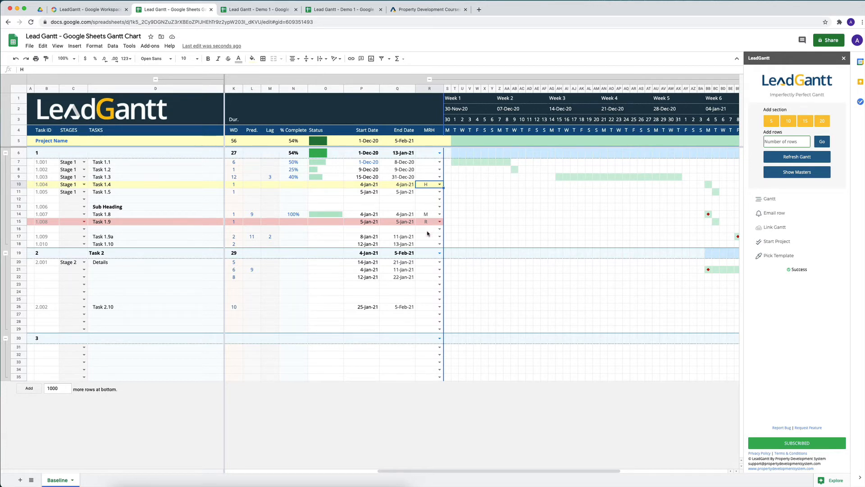
- Set MRH to MR for row 21 and to MH for Task 2.10, and refresh the Gantt chart
double_click(435, 271)
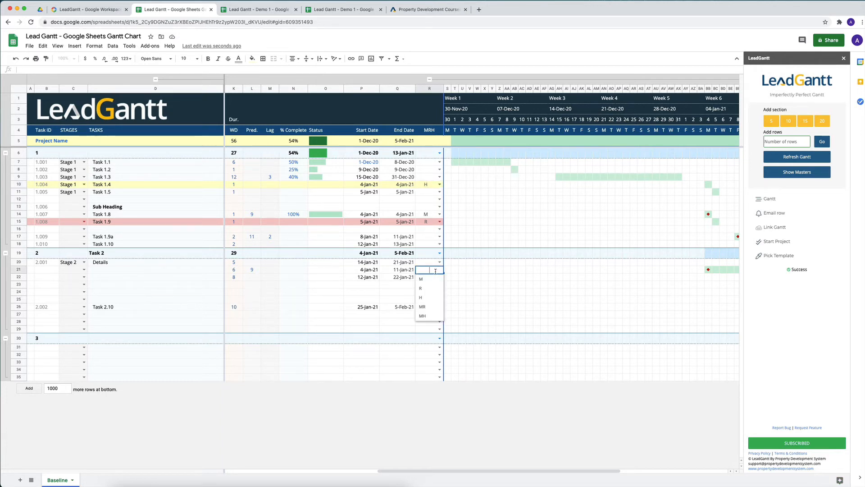
left_click(423, 307)
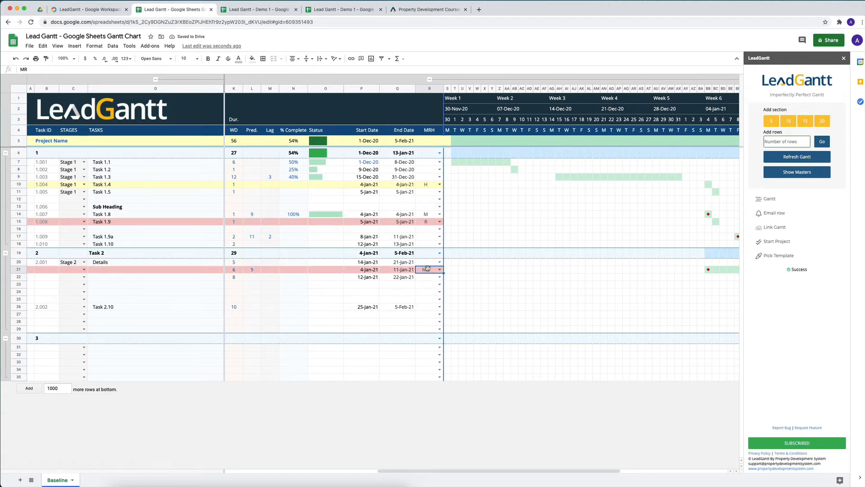
double_click(430, 306)
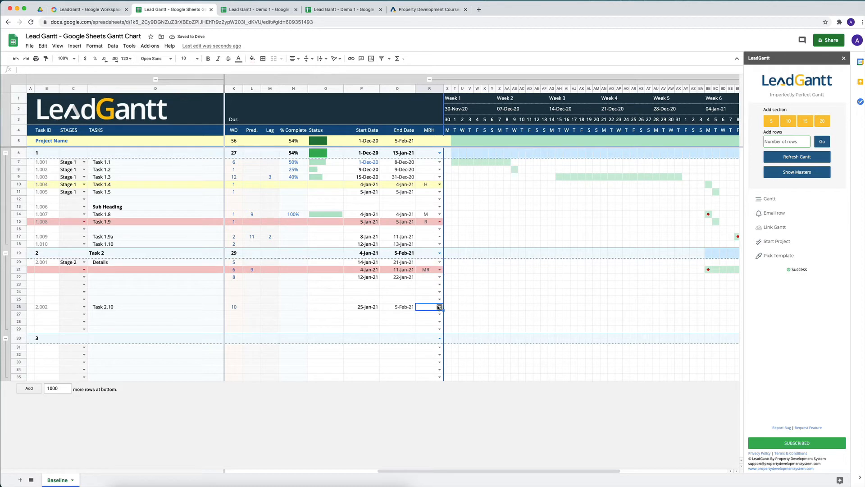
left_click(423, 353)
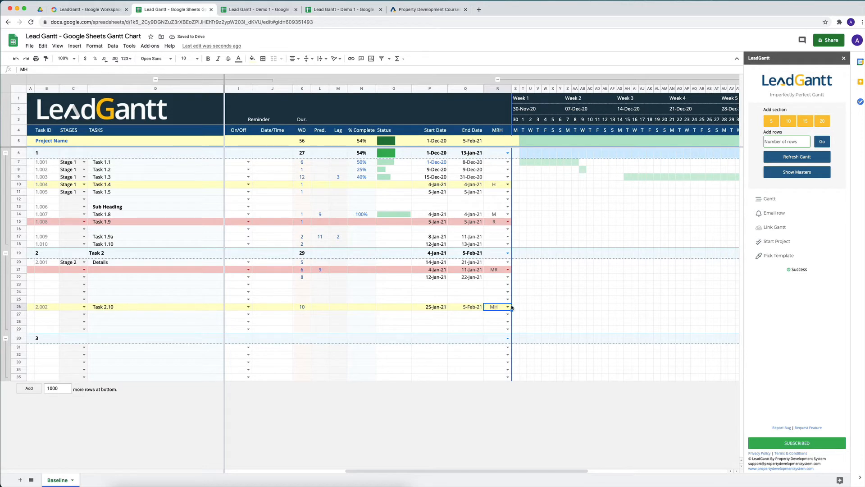
left_click(797, 158)
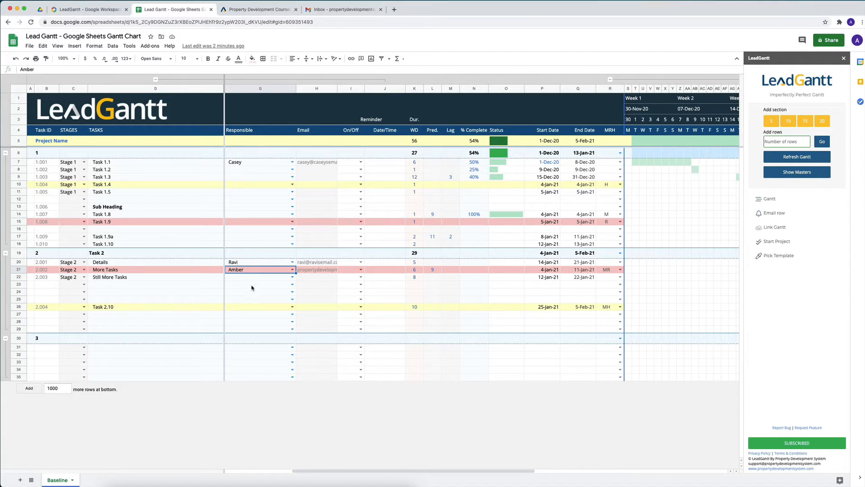
- Check the Gmail inbox, and email the "More Tasks" row of section 2 to its responsible contact from the sheet
left_click(163, 270)
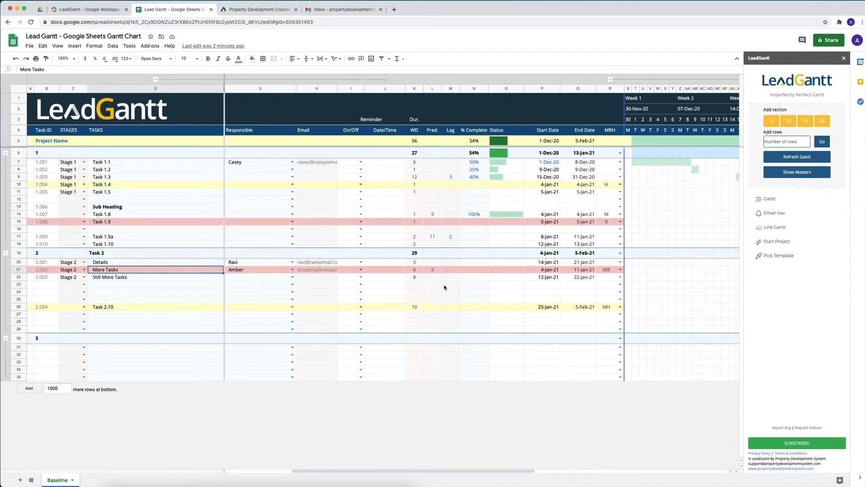
left_click(263, 271)
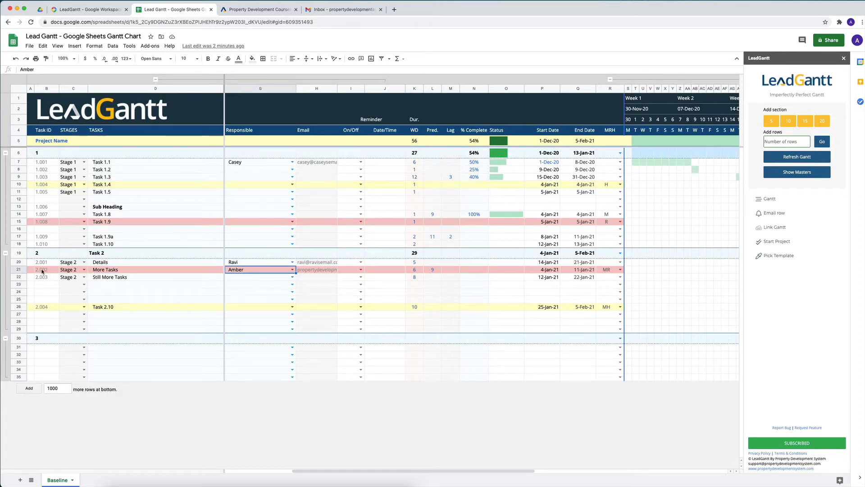
left_click_drag(43, 271, 468, 273)
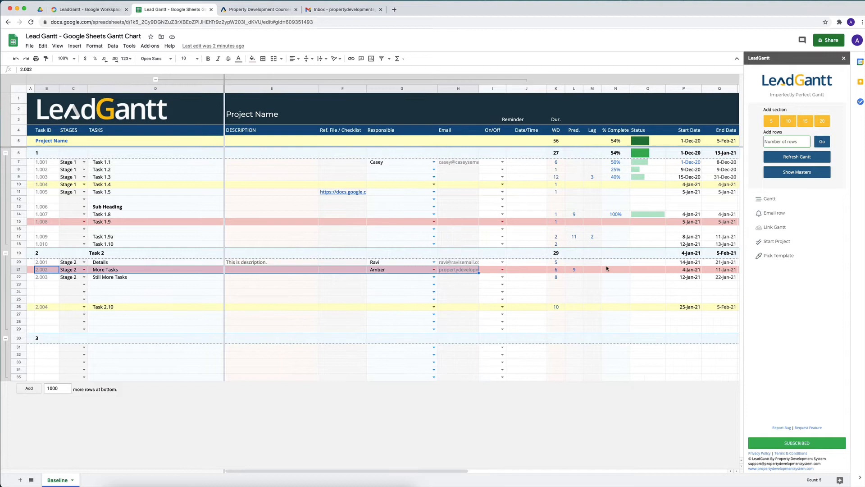
left_click(263, 270)
left_click(396, 271)
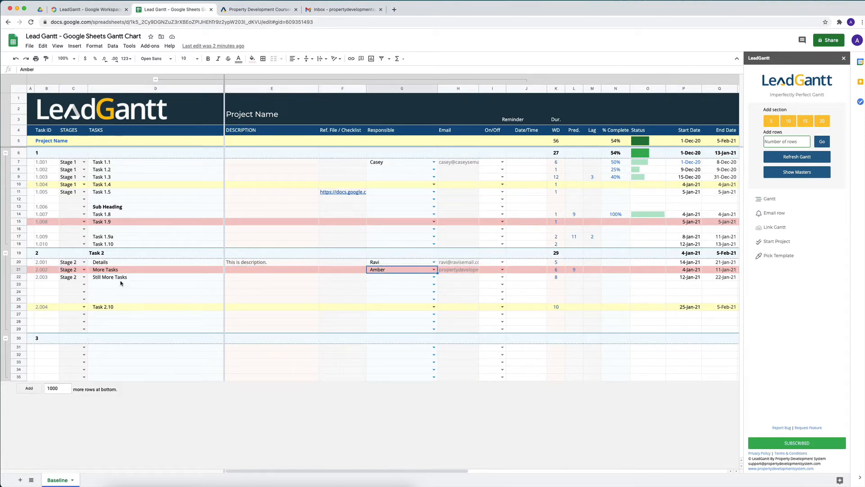
left_click(144, 272)
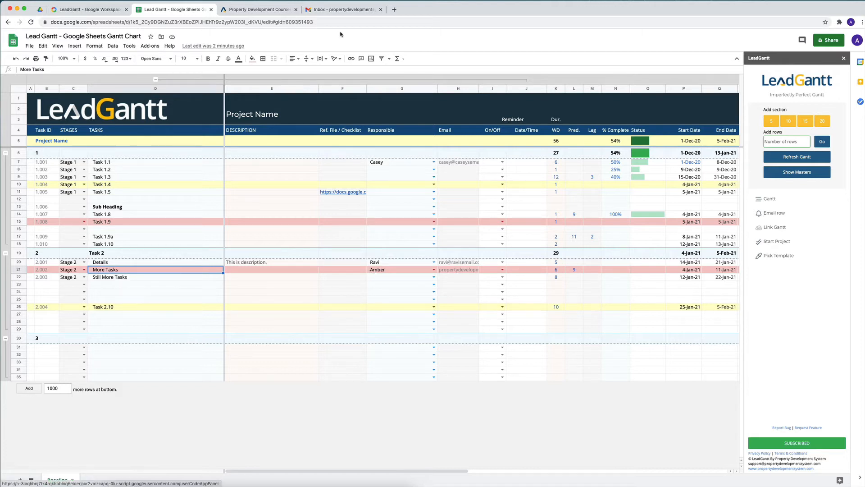
left_click(348, 13)
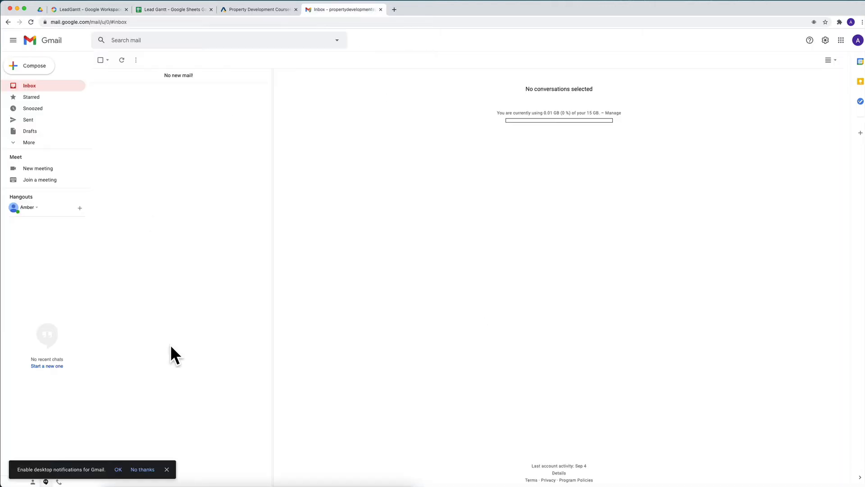
left_click(174, 10)
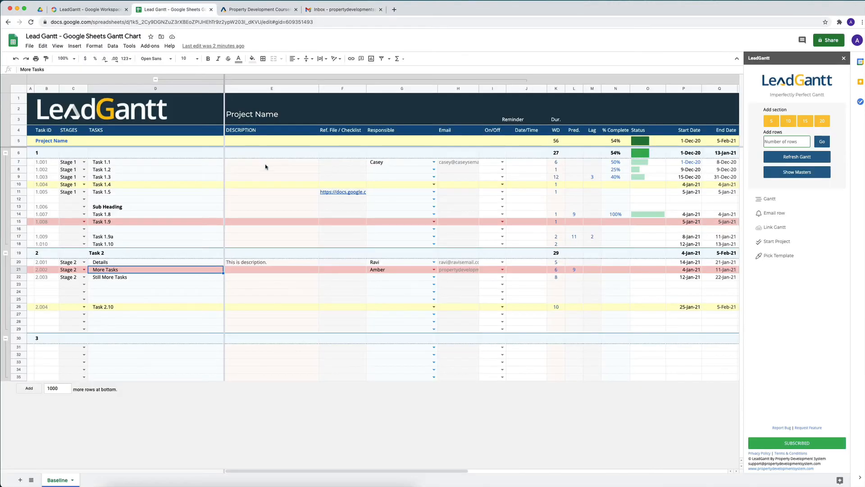
left_click(775, 214)
- Switch to Gmail, open the "Project Name: 2.002" email and review its task details and sheet links
left_click(333, 10)
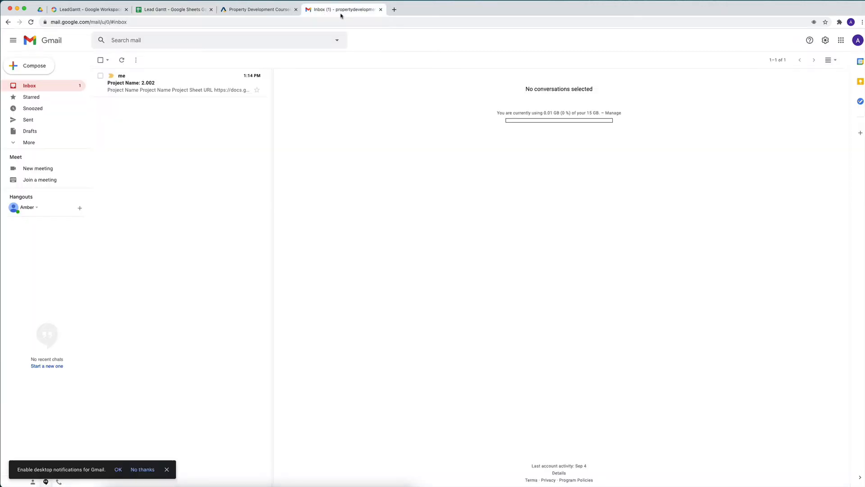
left_click(182, 90)
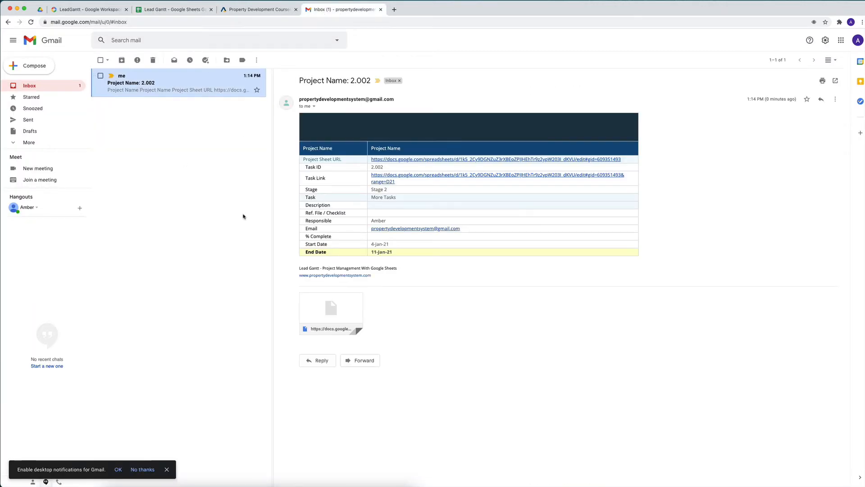
mouse_move(333, 314)
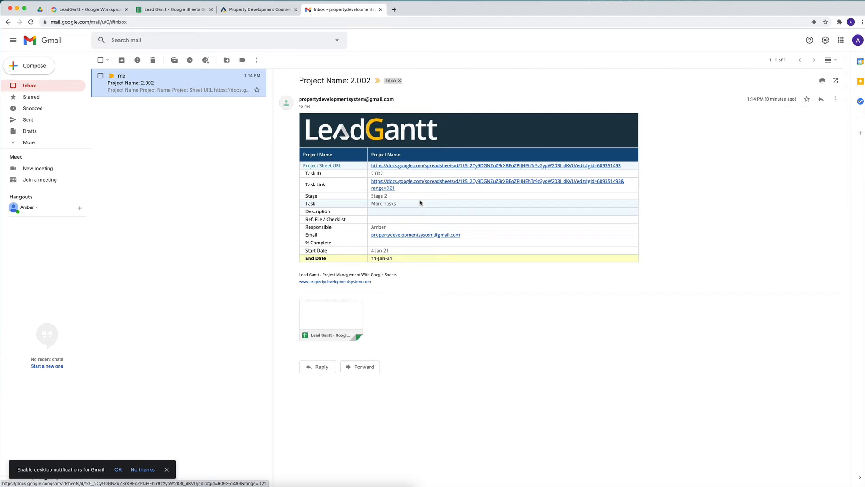
left_click_drag(370, 204, 416, 206)
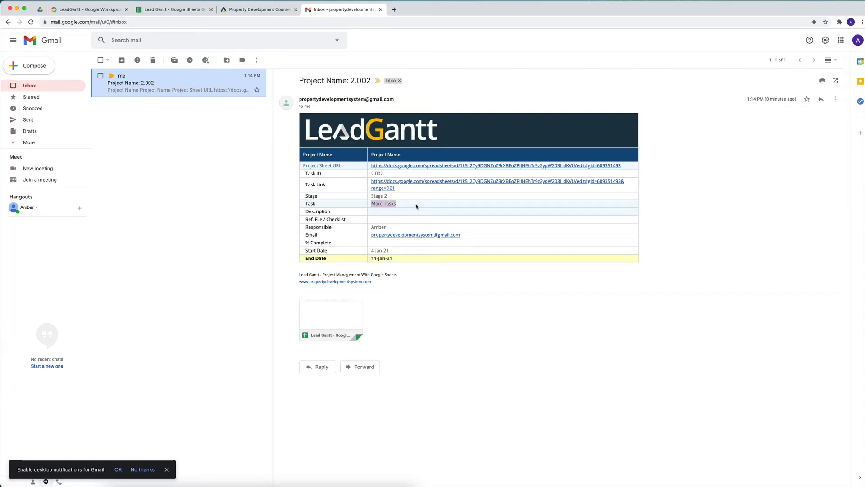
left_click(378, 217)
- Return to the Lead Gantt - Google Sheets Gantt Chart spreadsheet and name section 1 "Task 1"
left_click(171, 9)
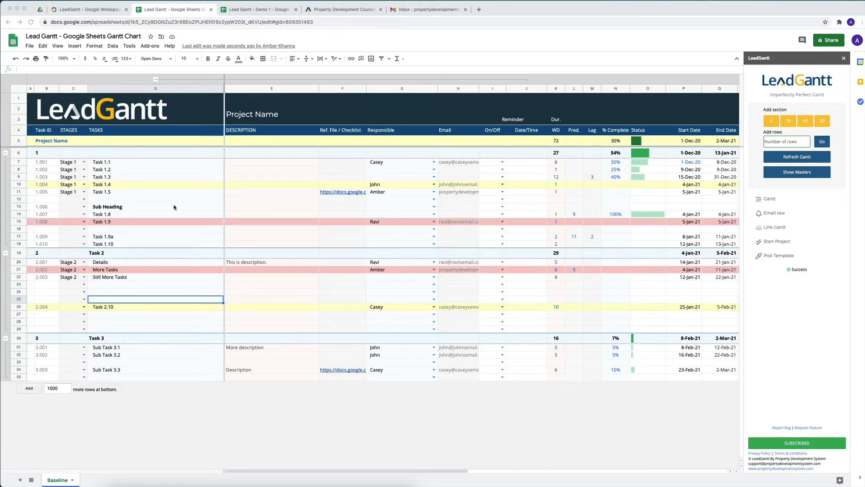
left_click(127, 156)
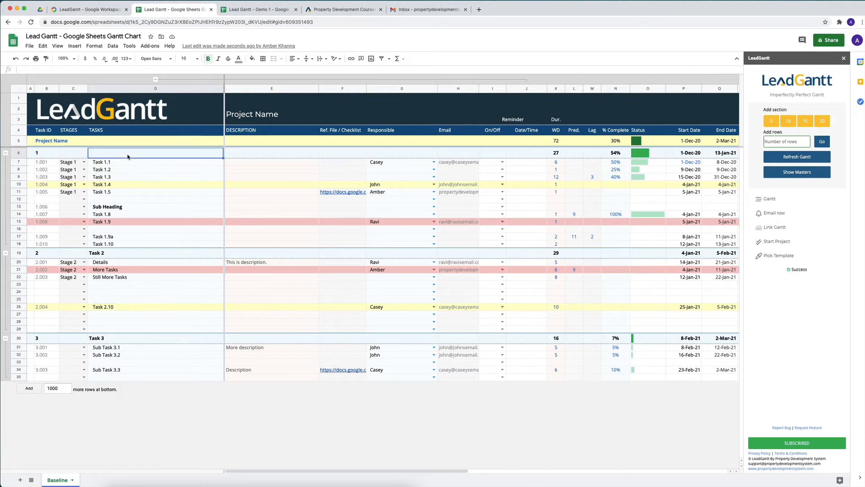
type("Task 1")
key("Return")
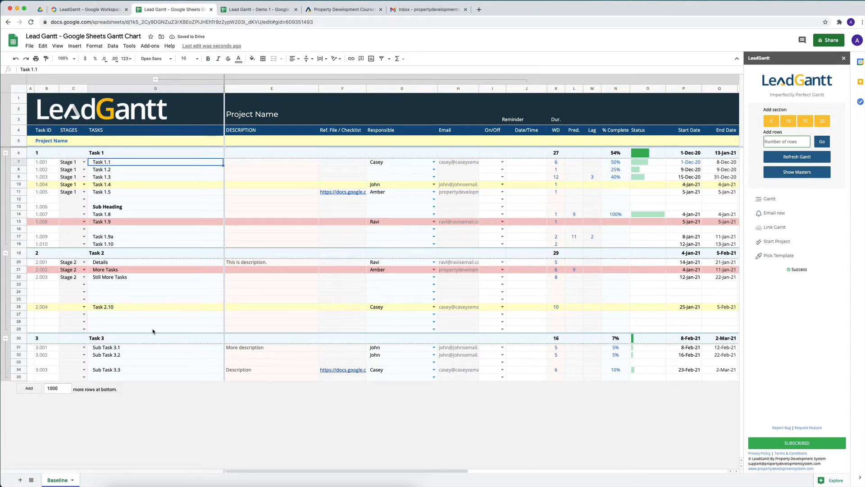
- Switch to the Lead Gantt - Demo 1 spreadsheet and examine its sections, subtasks and timeline
left_click(257, 9)
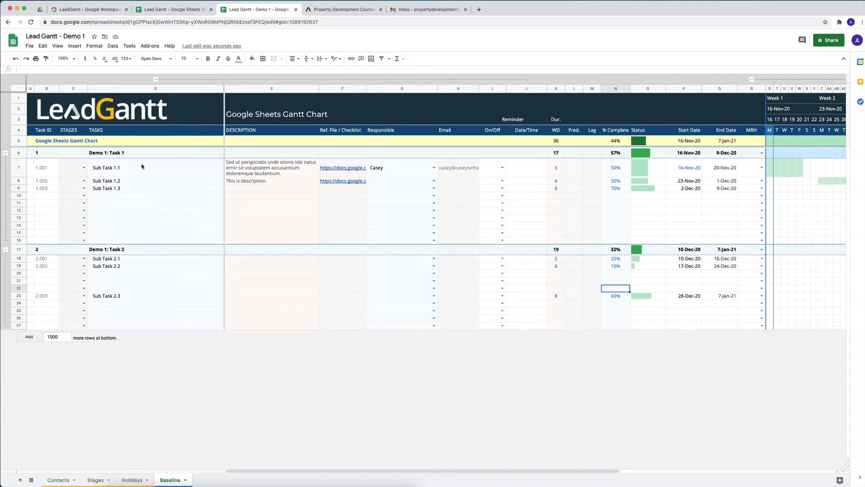
left_click_drag(141, 166, 144, 234)
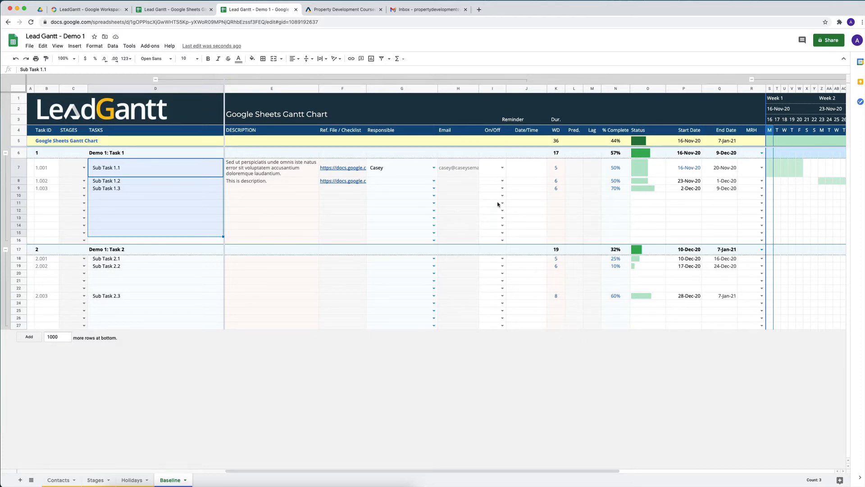
scroll(498, 204, "right", 5)
scroll(566, 222, "left", 6)
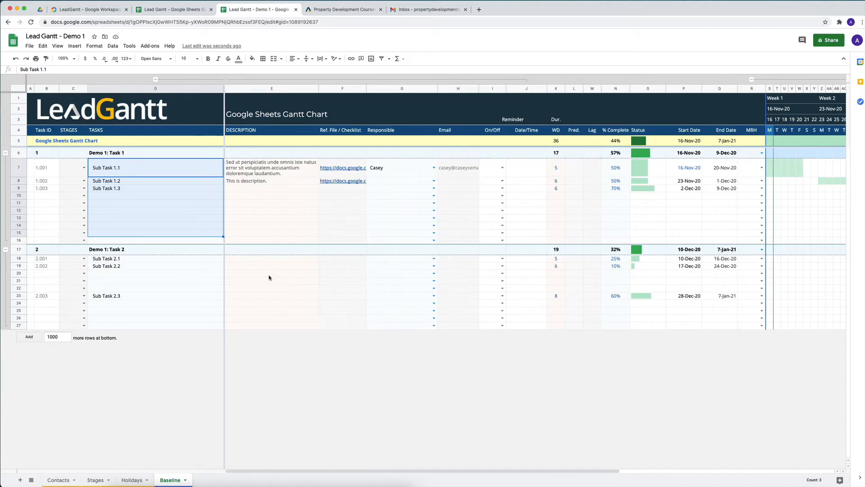
left_click(153, 203)
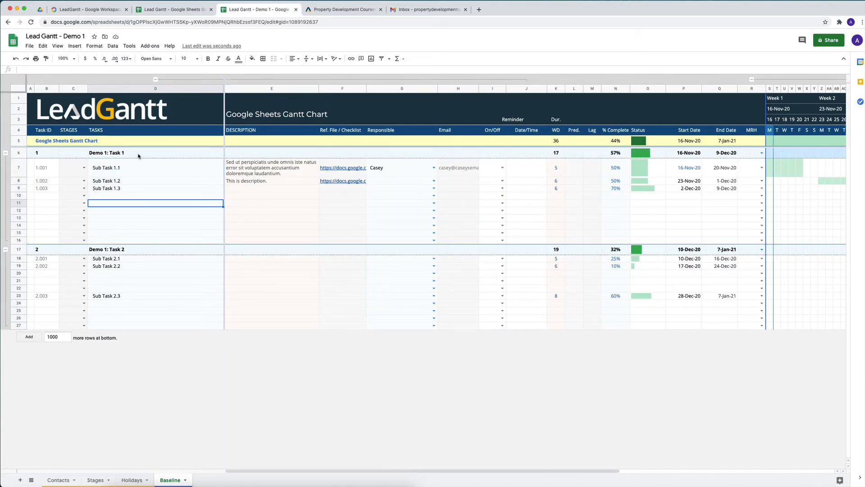
- Return to the main Gantt spreadsheet, select the empty task cell in row 24 and open the Link Gantt options
left_click(182, 10)
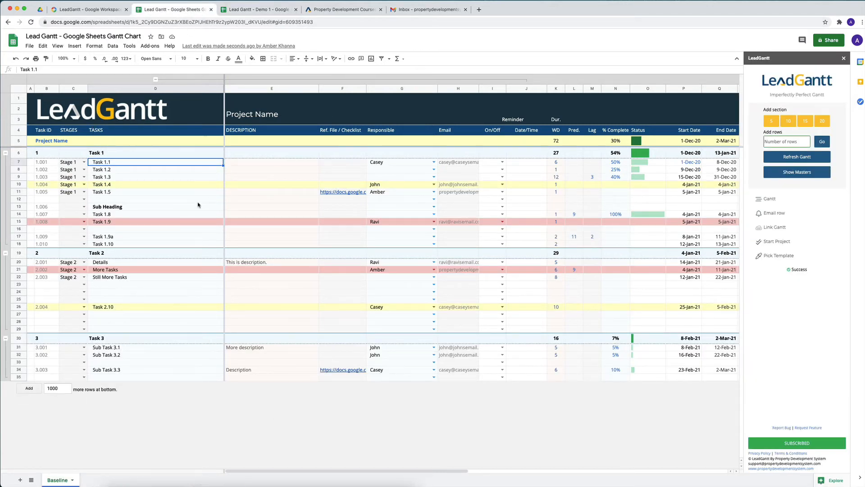
left_click(153, 200)
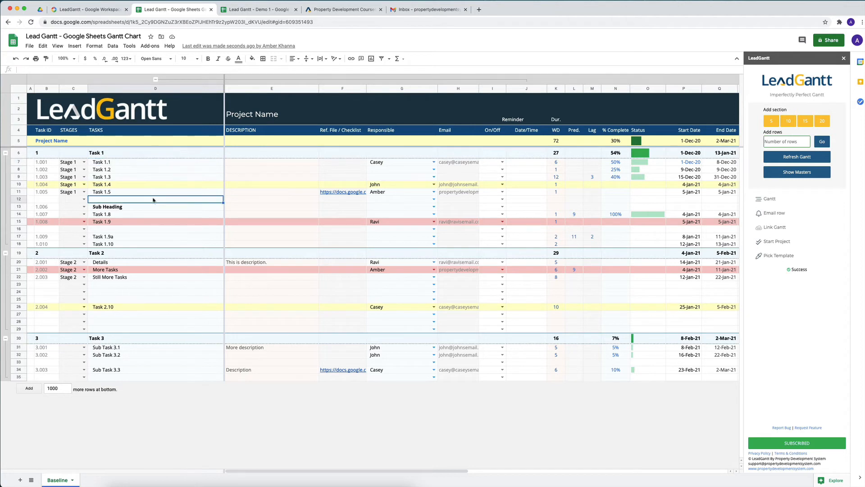
left_click(784, 141)
left_click(120, 292)
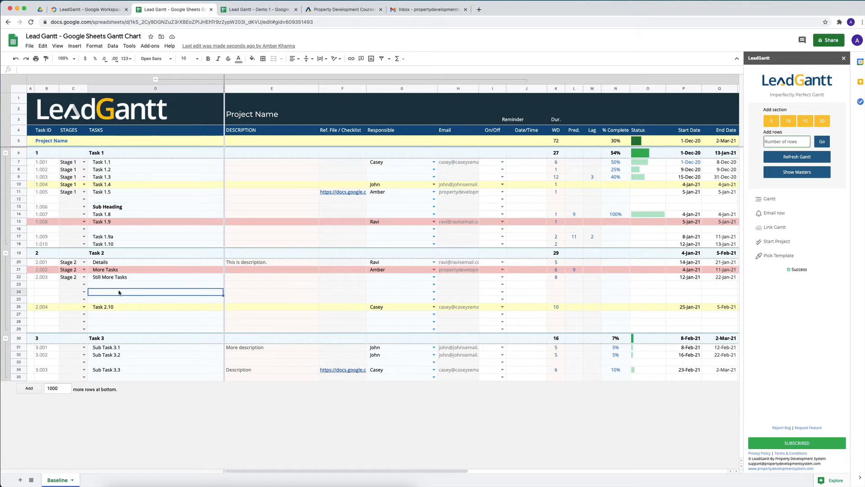
left_click(770, 227)
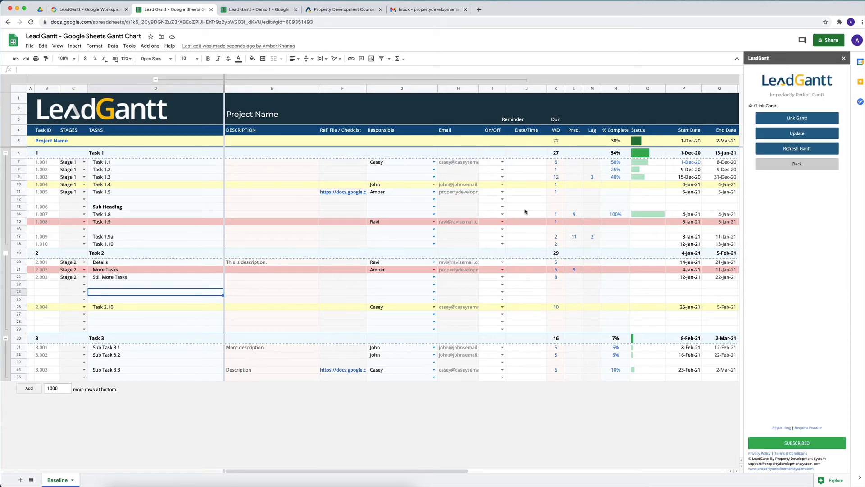
- Copy the file name of the Lead Gantt - Demo 1 spreadsheet and return to the main Gantt spreadsheet
left_click(254, 9)
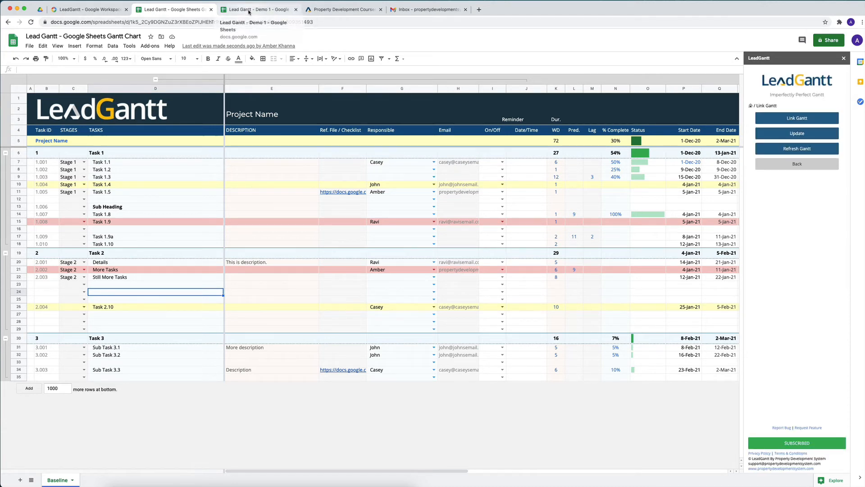
left_click(48, 38)
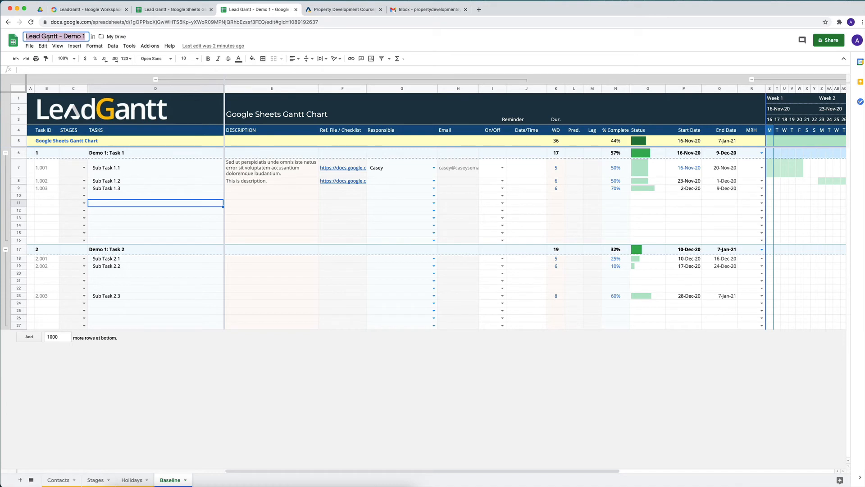
left_click(182, 11)
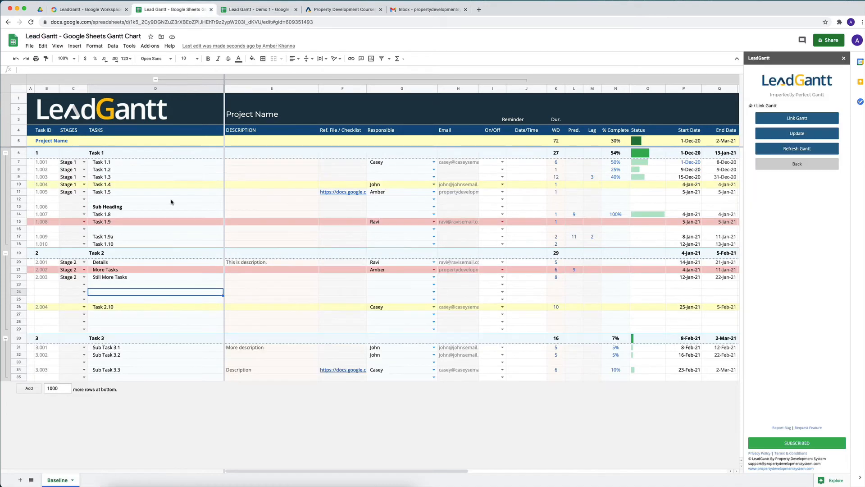
- Search for the "Lead Gantt - Demo 1" spreadsheet by name and link it into the main Gantt
left_click(796, 121)
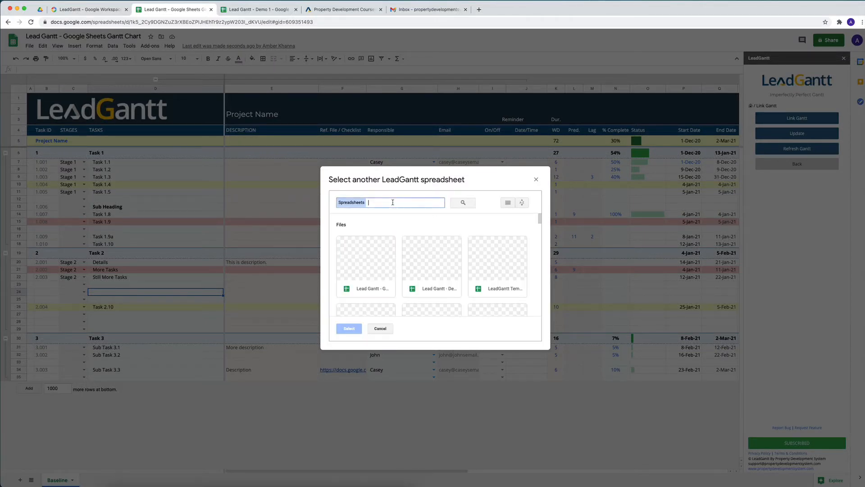
type("Lead Gantt - Demo 1")
left_click(463, 202)
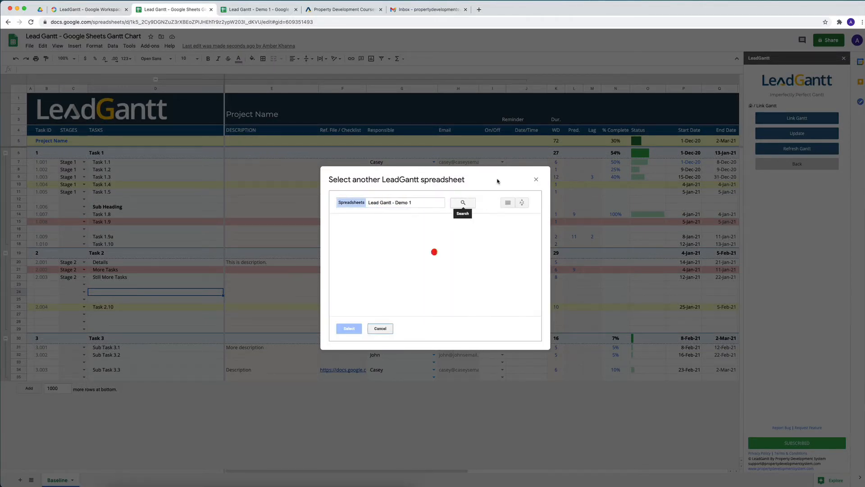
left_click(369, 240)
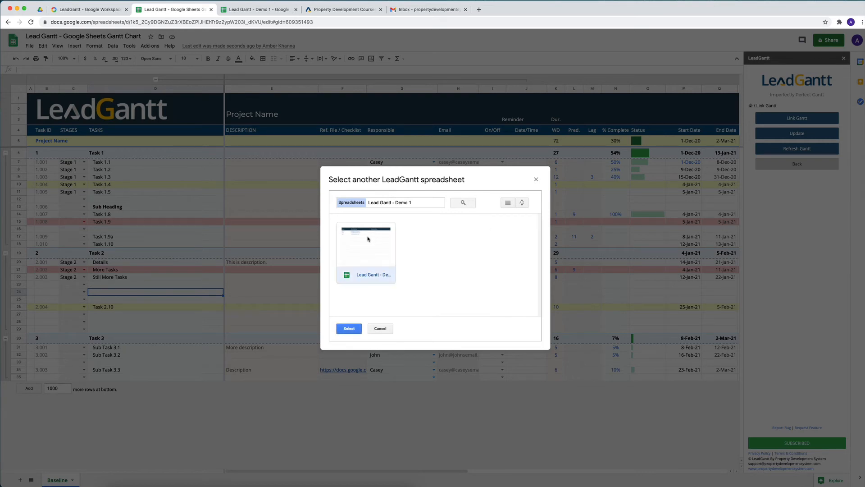
left_click(355, 329)
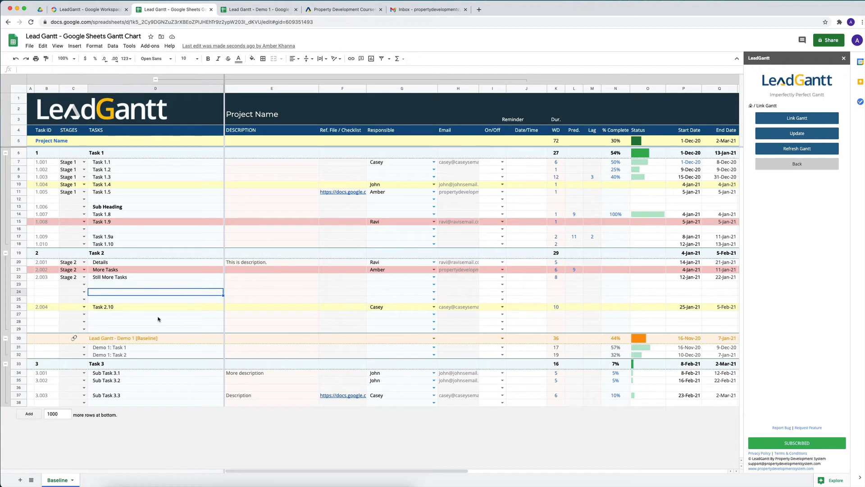
- Test the Lead Gantt - Demo 1 [Baseline] link in row 30 by opening the linked spreadsheet and closing it again
mouse_move(94, 341)
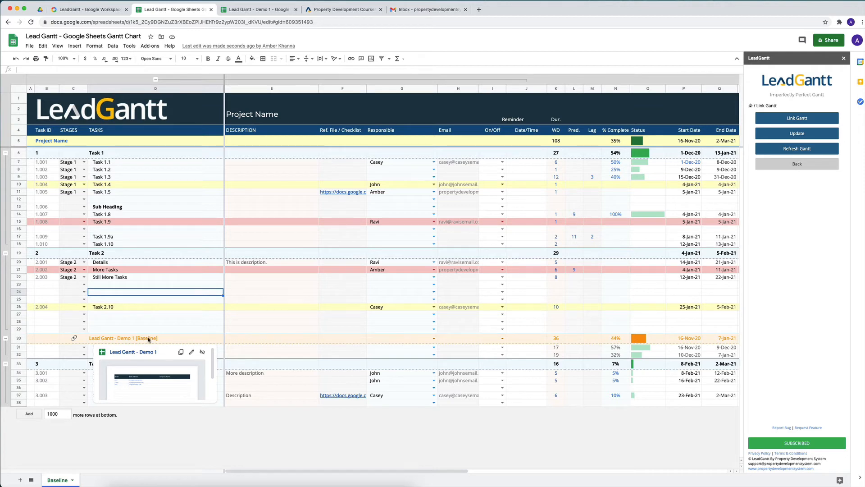
left_click(135, 351)
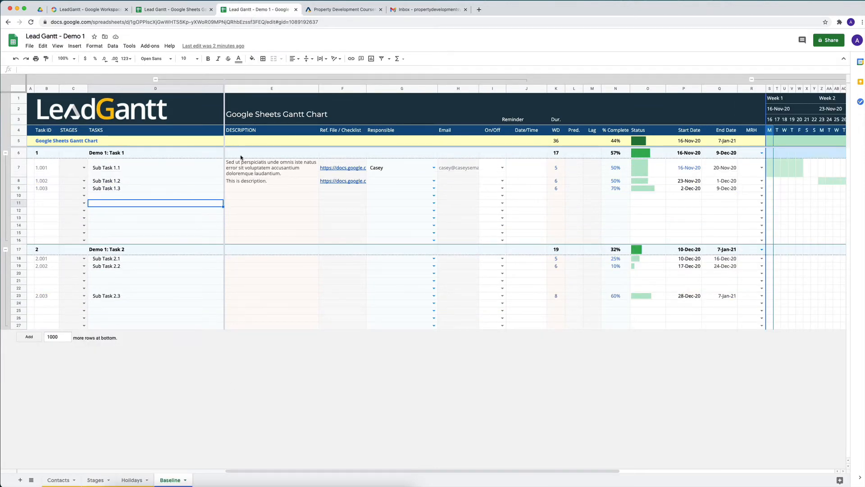
left_click(296, 10)
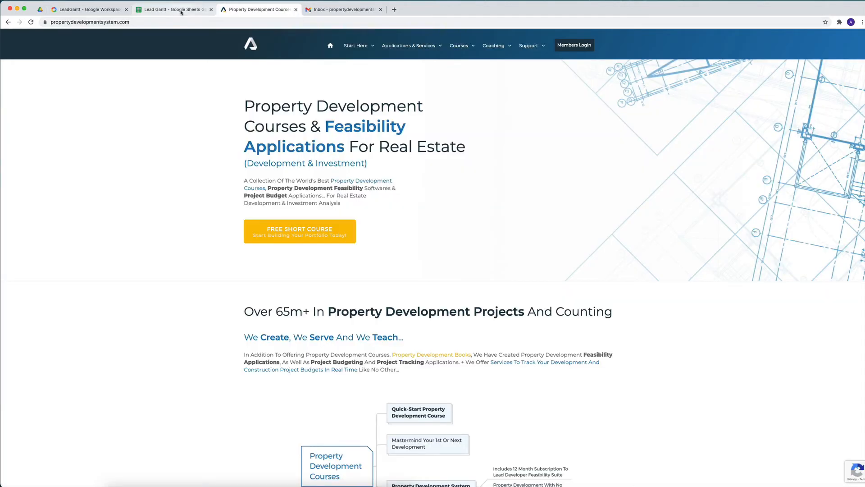
left_click(174, 9)
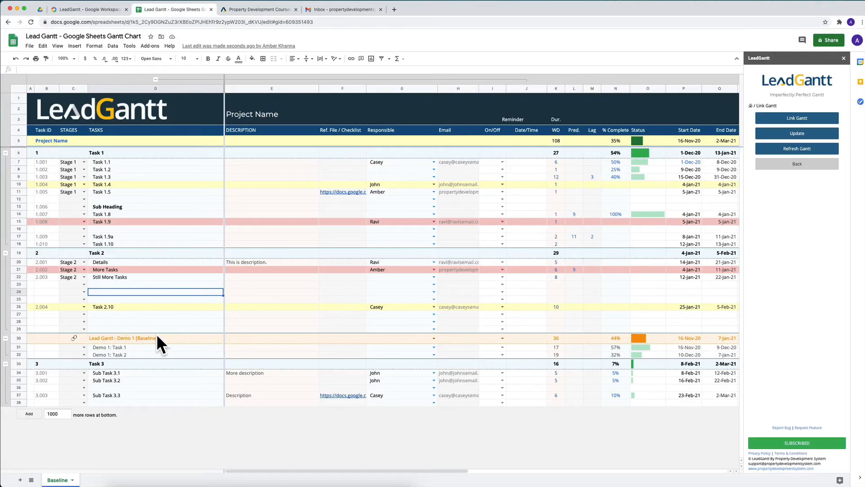
left_click(133, 339)
left_click(137, 351)
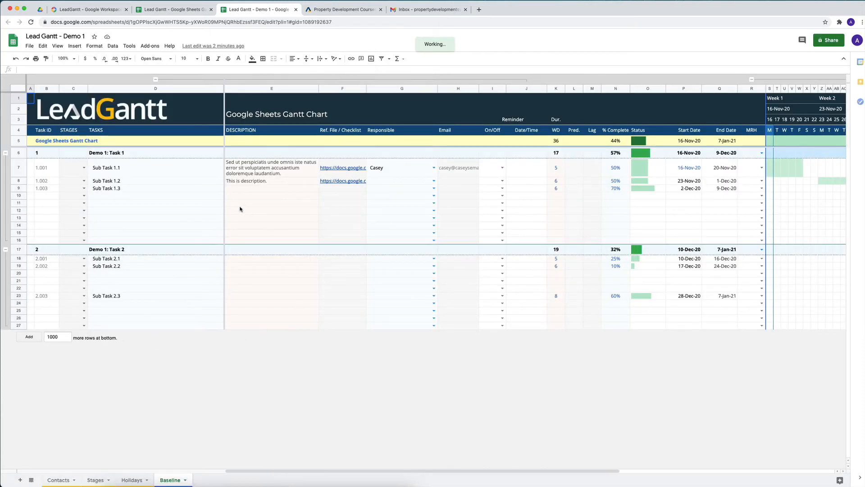
left_click(296, 10)
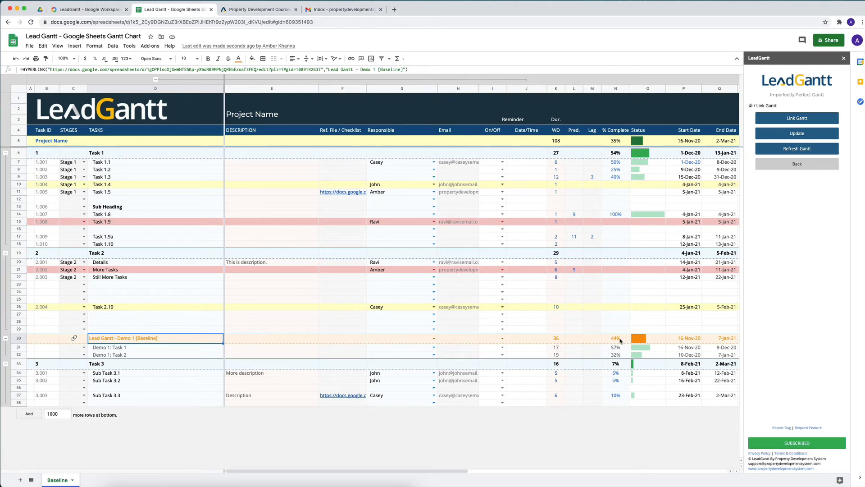
- Reopen the linked Demo 1 spreadsheet in its own tab, return, and examine the linked Task 1 and Task 2 rows' durations, progress and dates
scroll(591, 319, "right", 5)
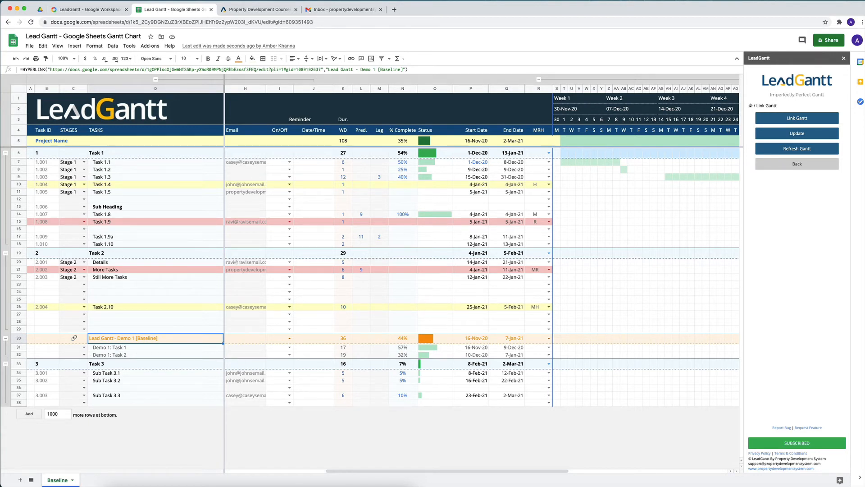
scroll(369, 343, "left", 5)
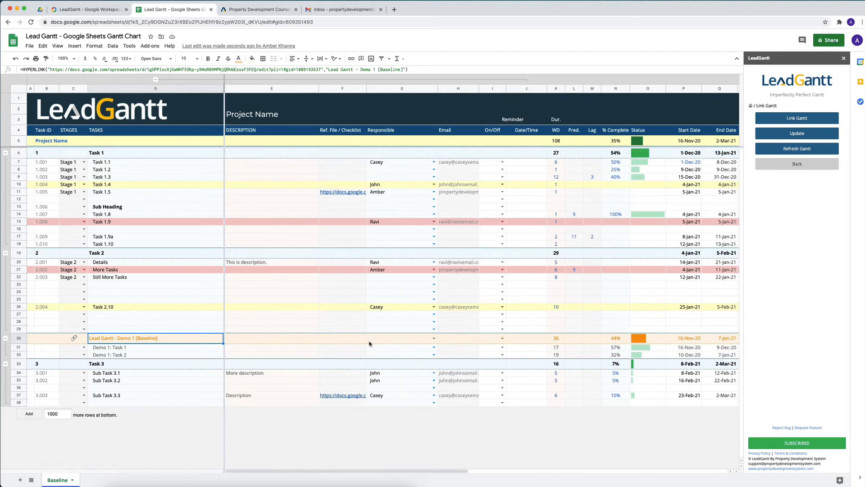
left_click(135, 350)
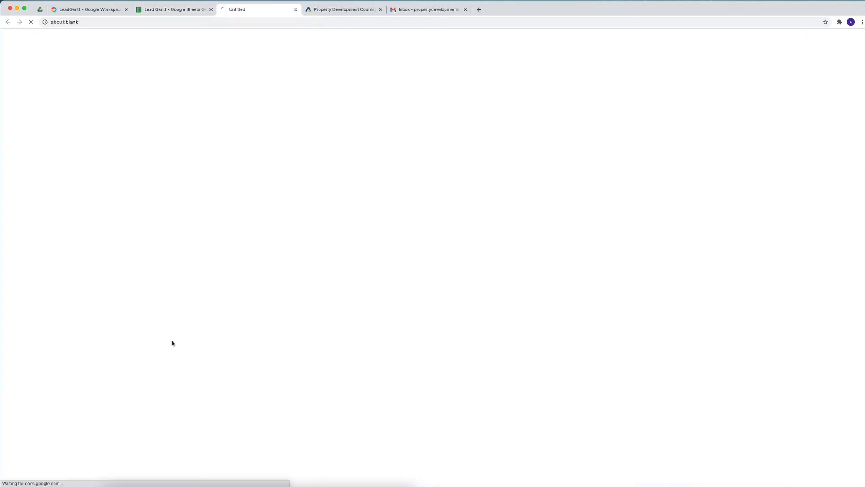
left_click(153, 10)
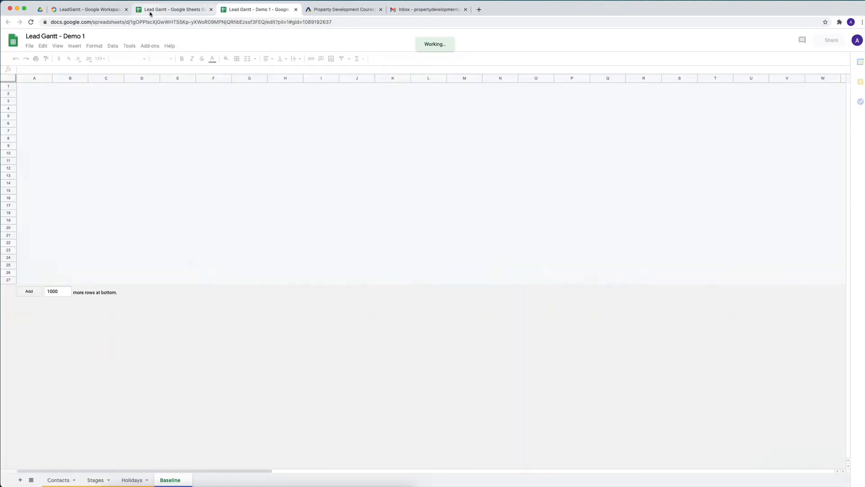
left_click_drag(116, 351, 713, 355)
scroll(631, 354, "right", 1)
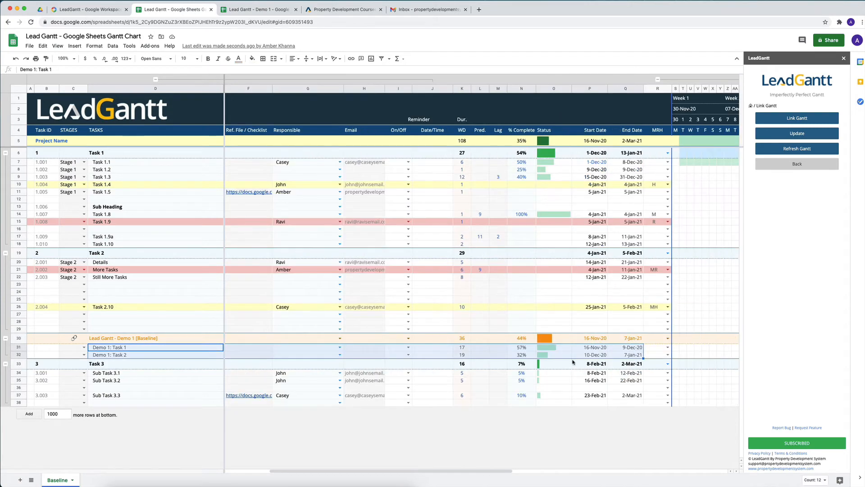
left_click(463, 347)
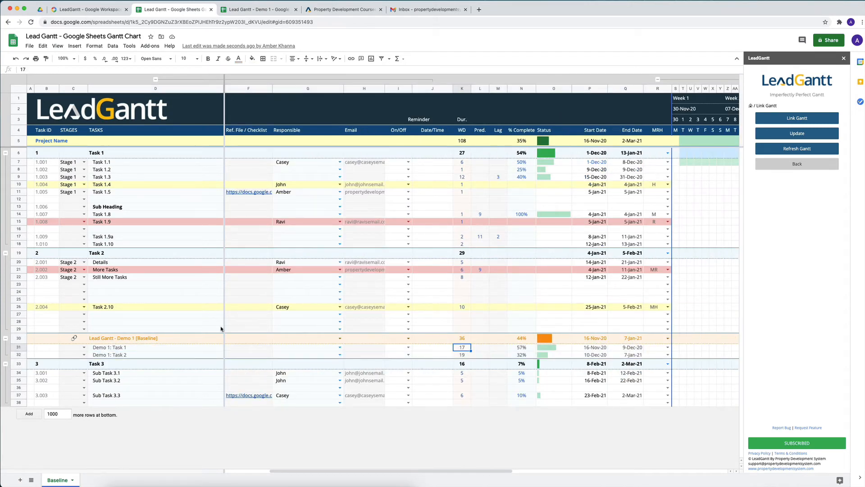
- Switch to the Lead Gantt - Demo 1 spreadsheet and set Sub Task 1.3's completion to 100%
left_click(261, 9)
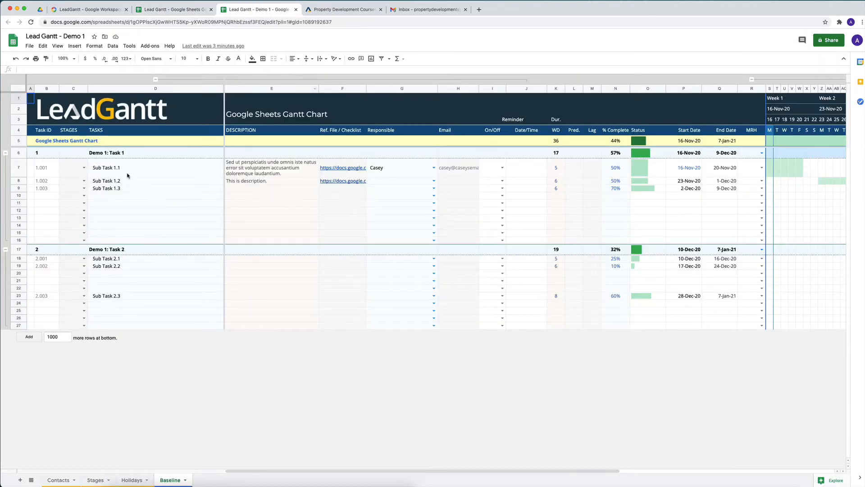
left_click(108, 154)
left_click(107, 225)
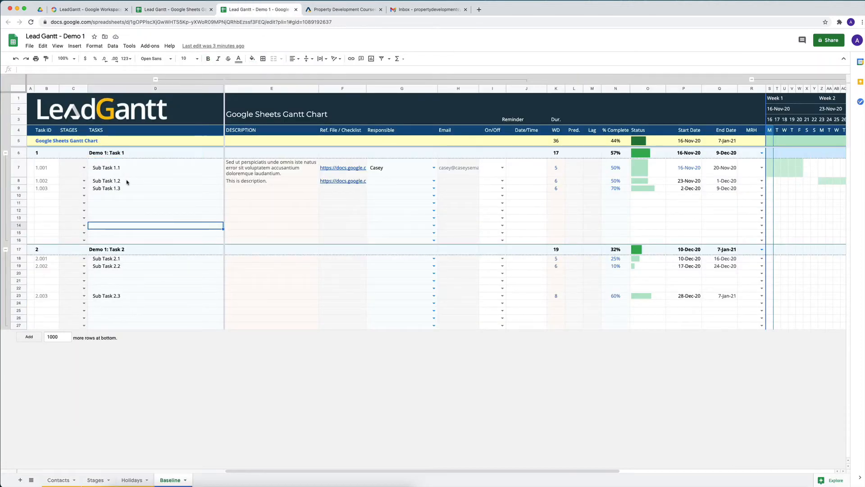
left_click(613, 188)
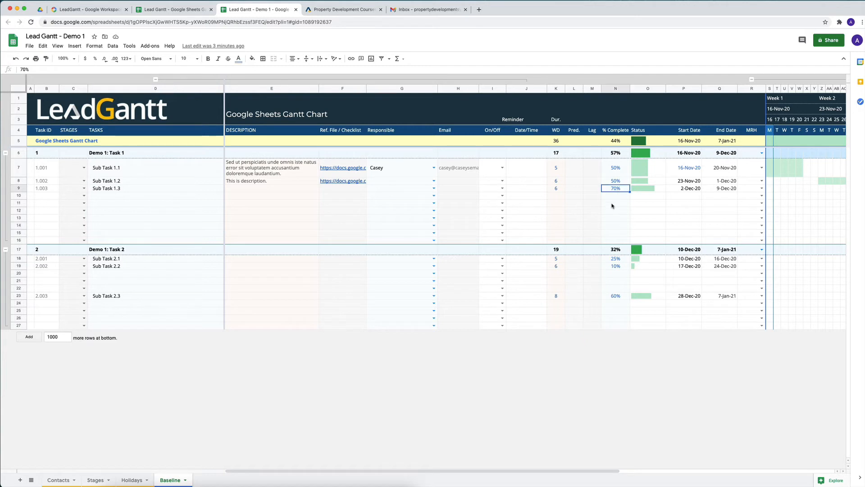
type("100")
key("Return")
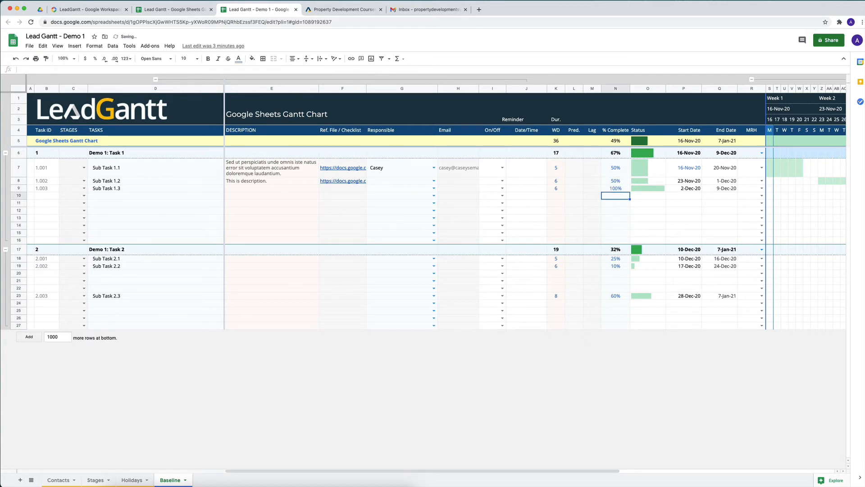
- Set Sub Task 2.2's completion to 100% in the Demo 1 spreadsheet
left_click(619, 267)
type("100")
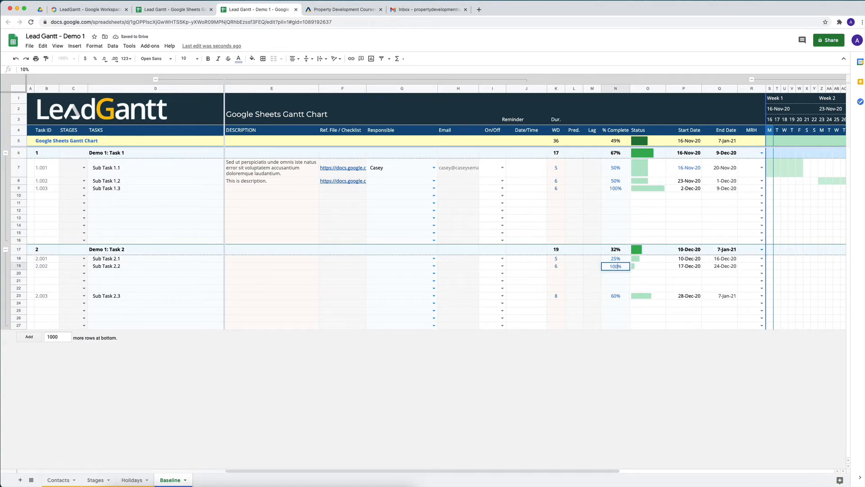
key("Return")
left_click(114, 273)
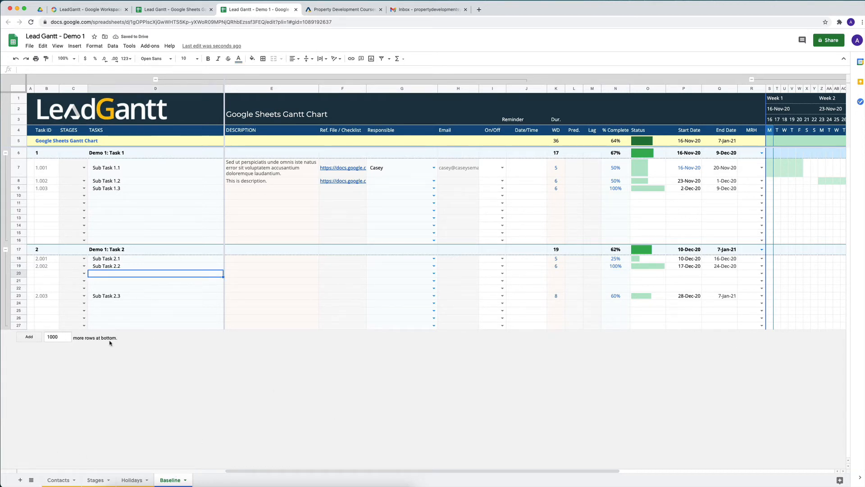
- Launch the LeadGantt add-on in the Demo 1 spreadsheet and add a new 5-row section
left_click(149, 46)
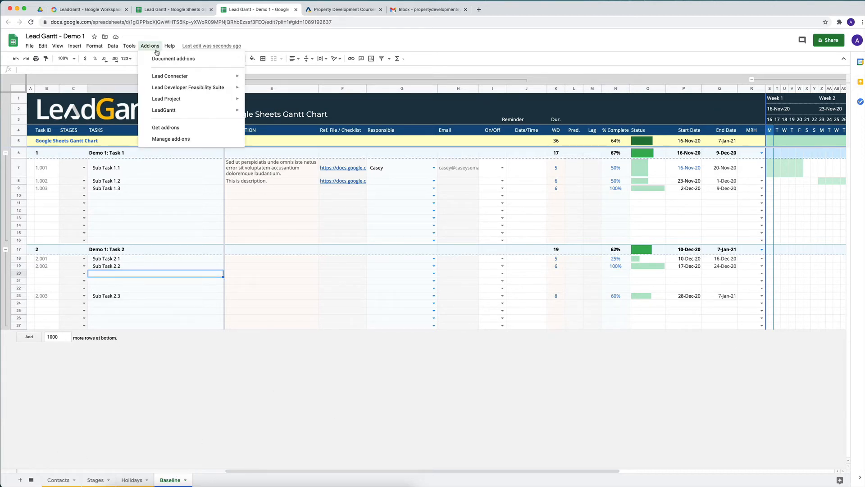
mouse_move(190, 113)
left_click(259, 112)
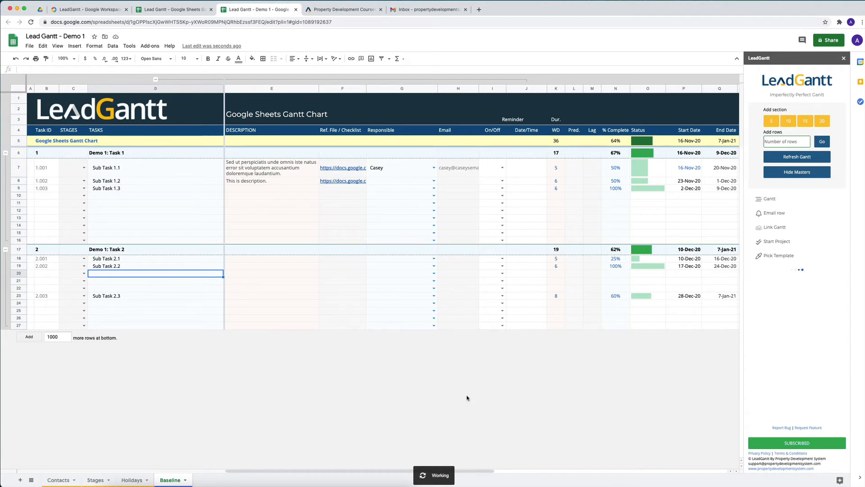
- Copy the section title "Demo 1: Task 2" into the title cell of new section 3
left_click(142, 249)
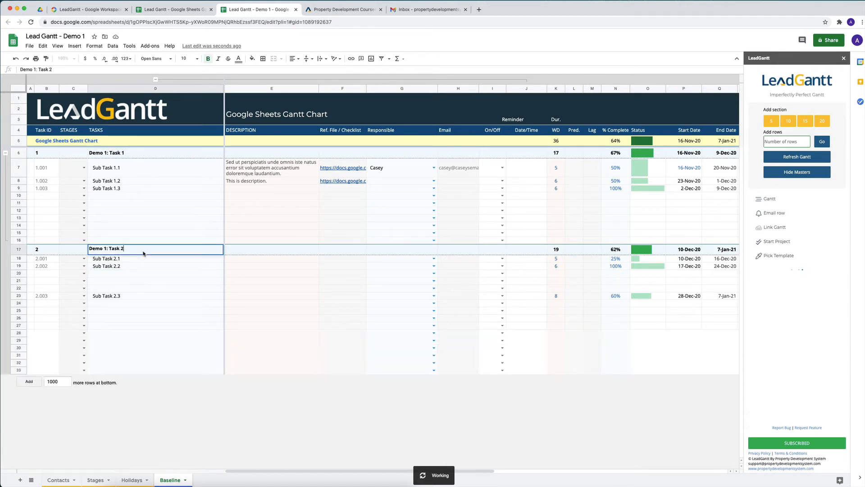
double_click(143, 248)
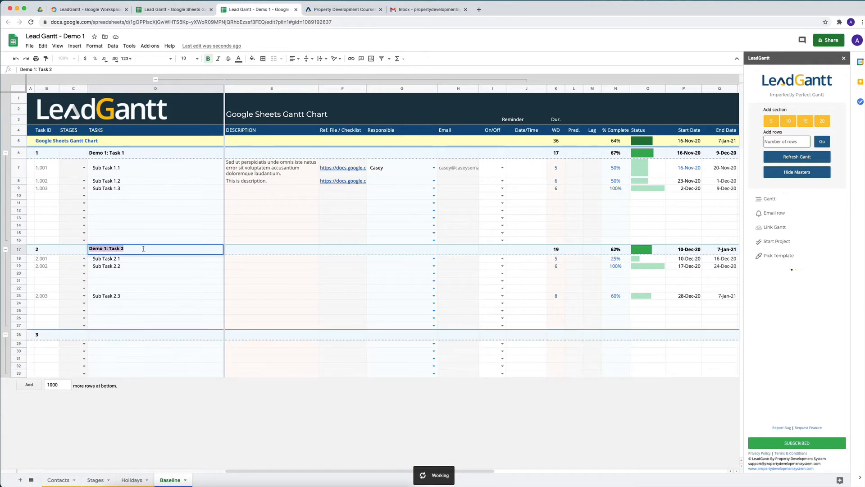
left_click(119, 336)
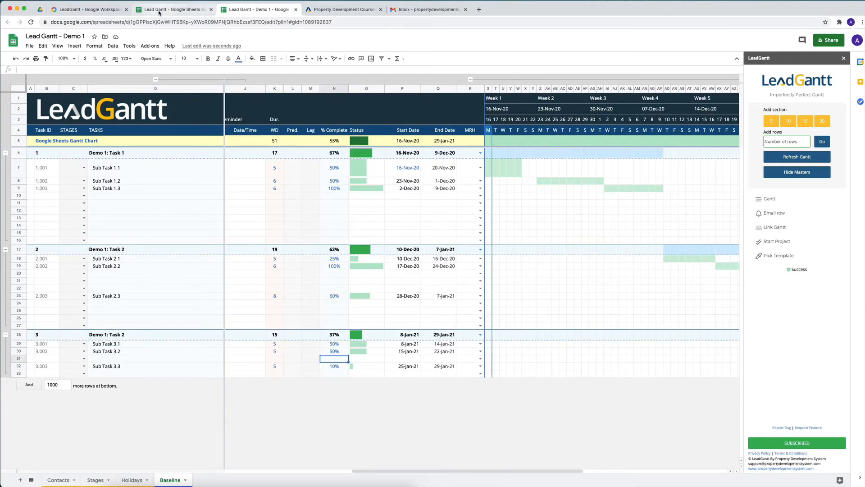
- Return to the main Gantt spreadsheet and refresh the Gantt to pull in the linked Demo 1 changes
left_click(167, 9)
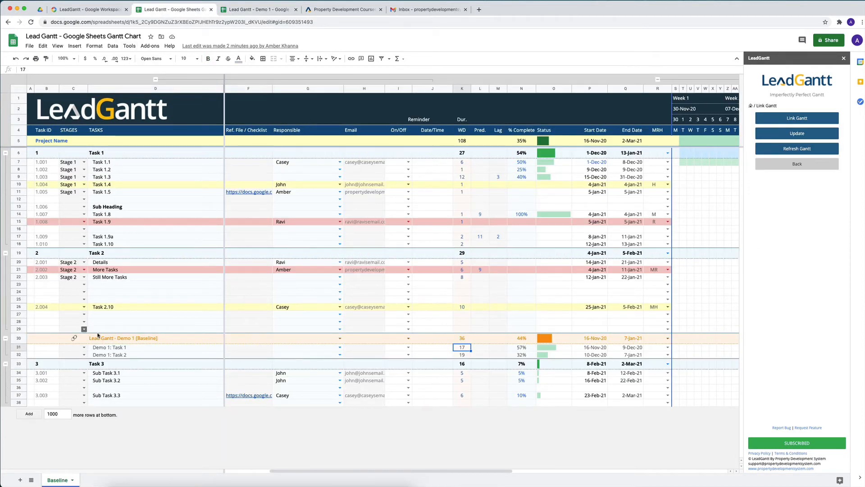
left_click(112, 338)
left_click(251, 348)
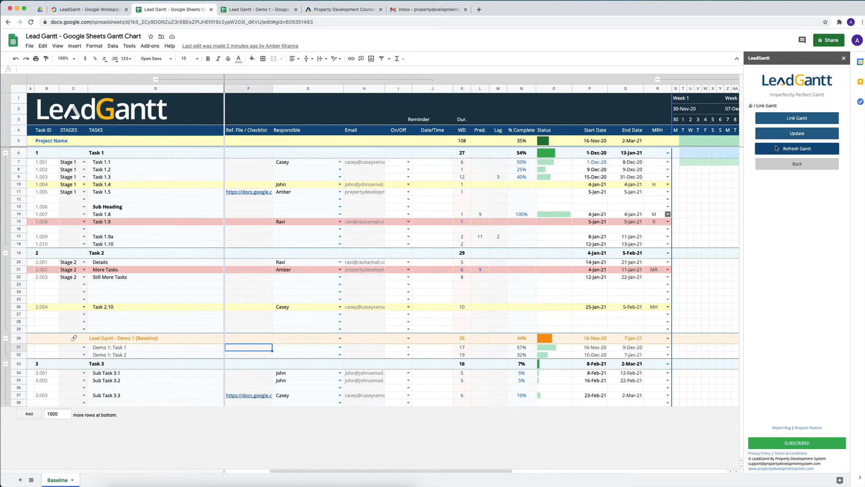
left_click(801, 148)
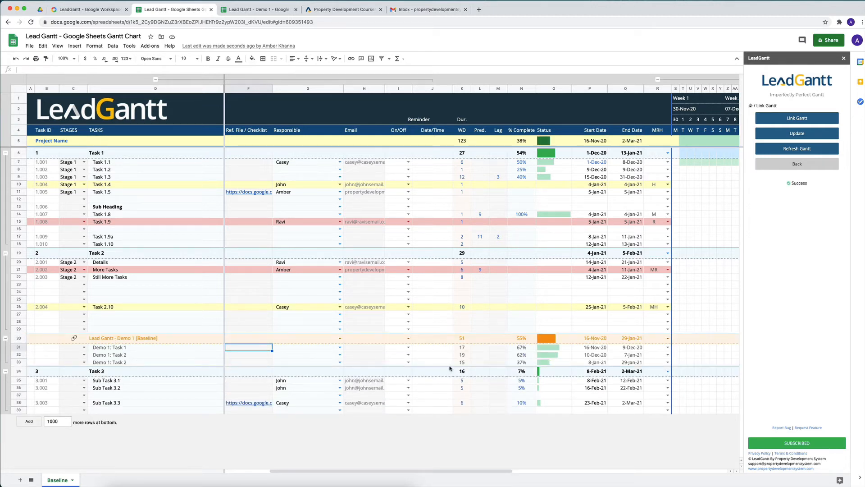
- Rename the third section of the Demo 1 spreadsheet as "Demo 1: Task 3" and update the linked Gantt data in the main spreadsheet
left_click(267, 10)
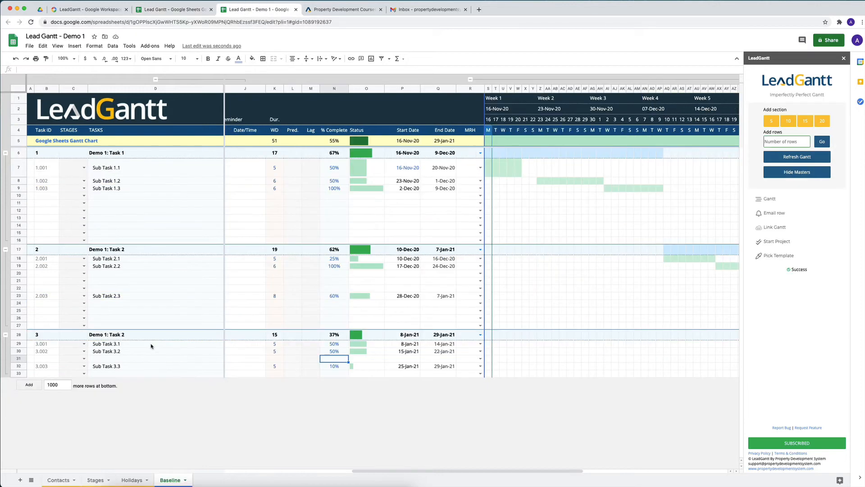
double_click(133, 335)
key("BackSpace")
type("3")
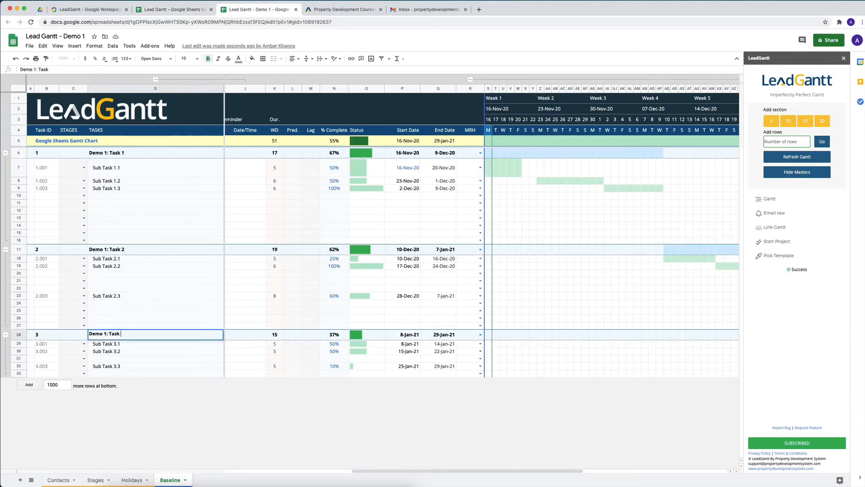
key("Return")
left_click(178, 11)
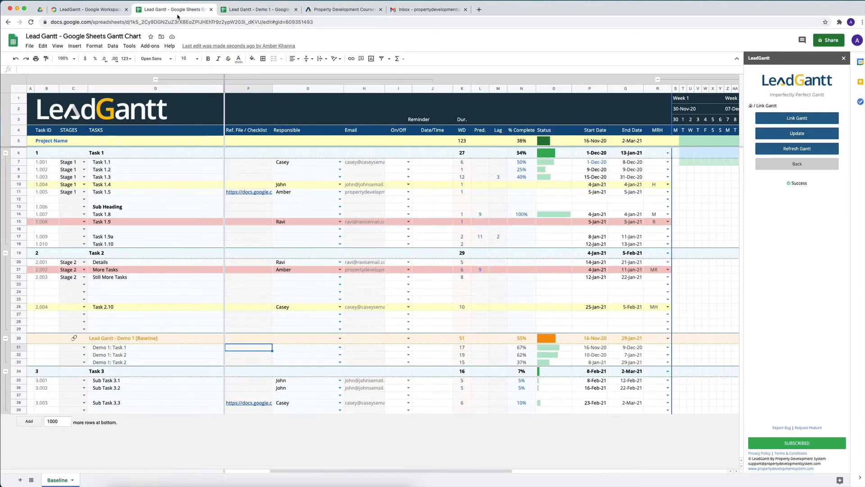
left_click(798, 136)
- Delete rows 30 to 33 containing the linked Lead Gantt - Demo 1 block from the main Gantt
left_click_drag(18, 338, 20, 361)
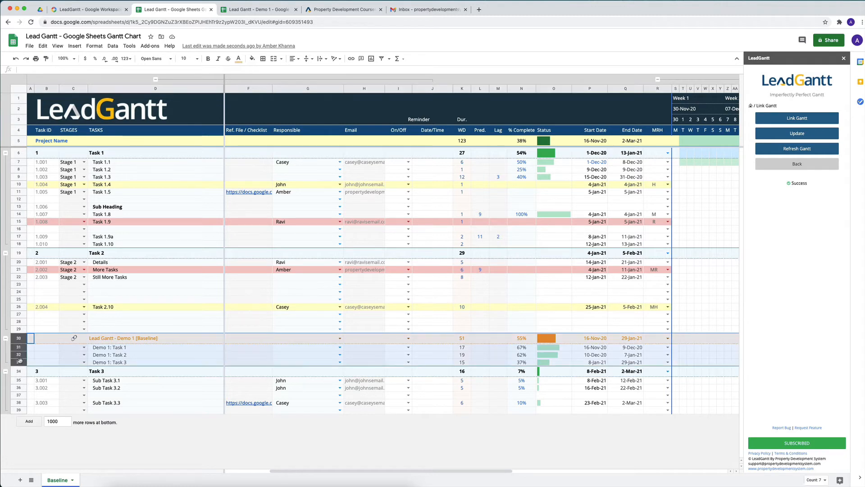
right_click(20, 359)
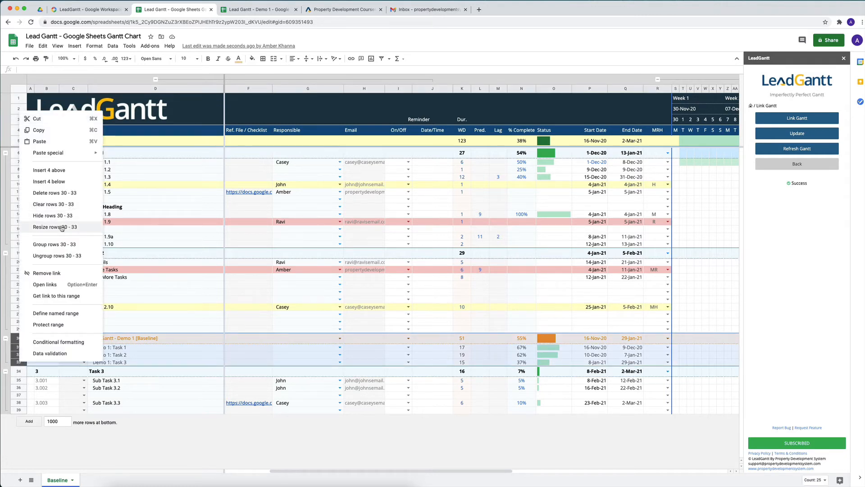
left_click(63, 194)
left_click(138, 357)
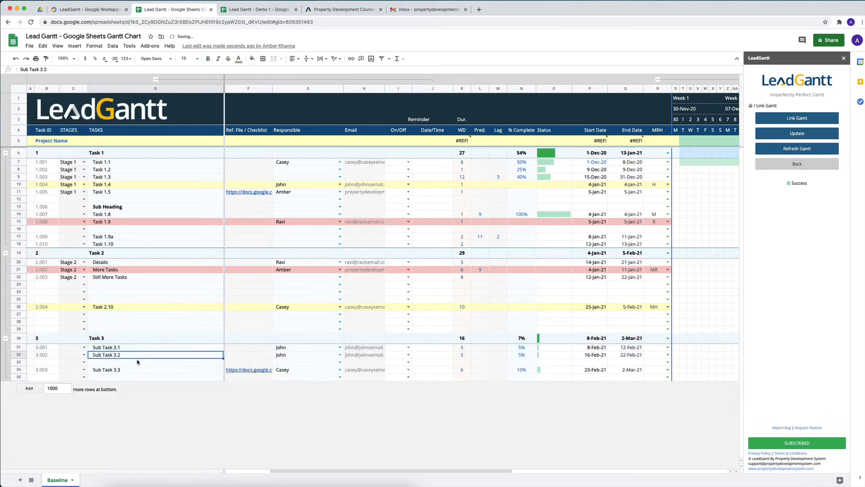
- Copy the file name "Lead Gantt - Demo 1" from the Demo 1 spreadsheet and return to the main Gantt spreadsheet
left_click(259, 9)
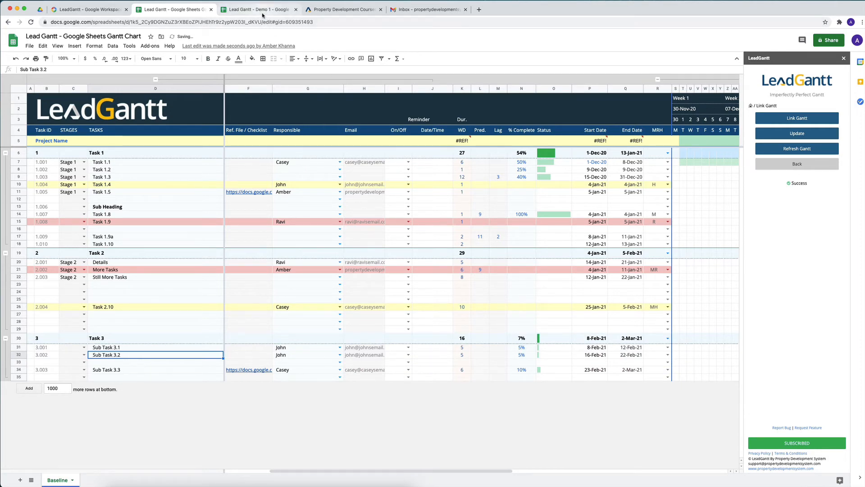
left_click(69, 37)
key("super+c")
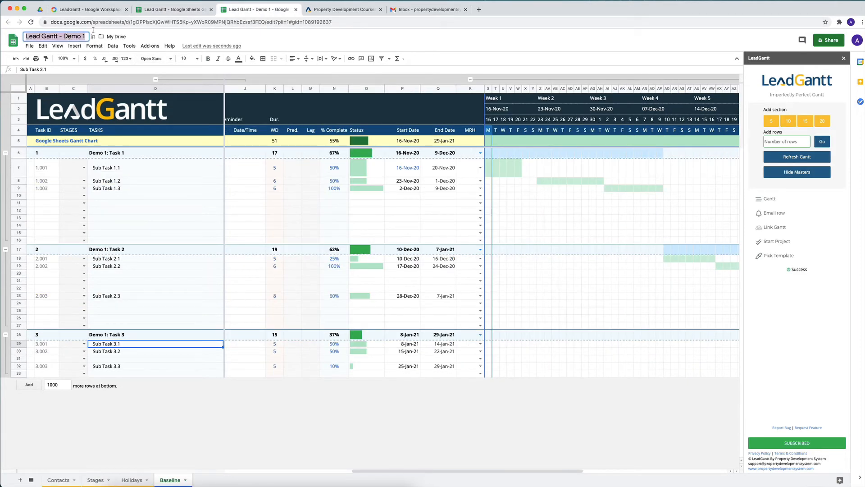
left_click(167, 11)
- Link the "Lead Gantt - Demo 1" spreadsheet below the Task 3 section, finding it by its copied name in the file picker
left_click(121, 369)
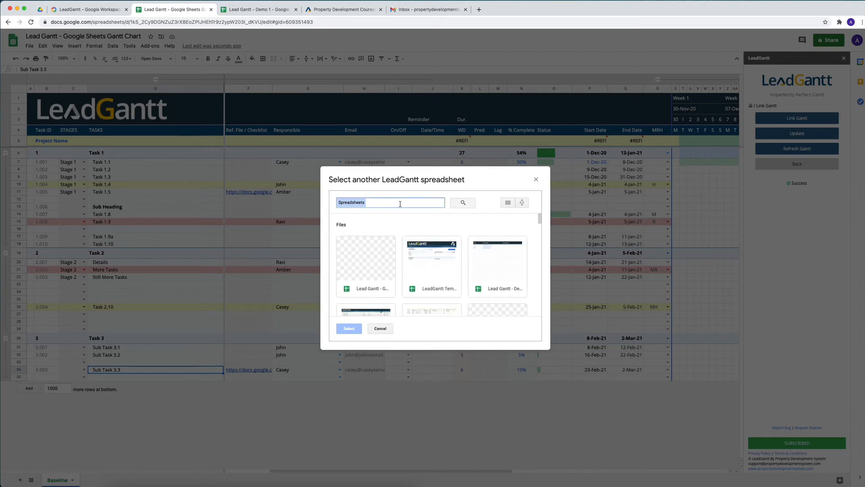
key("super+v")
left_click(462, 203)
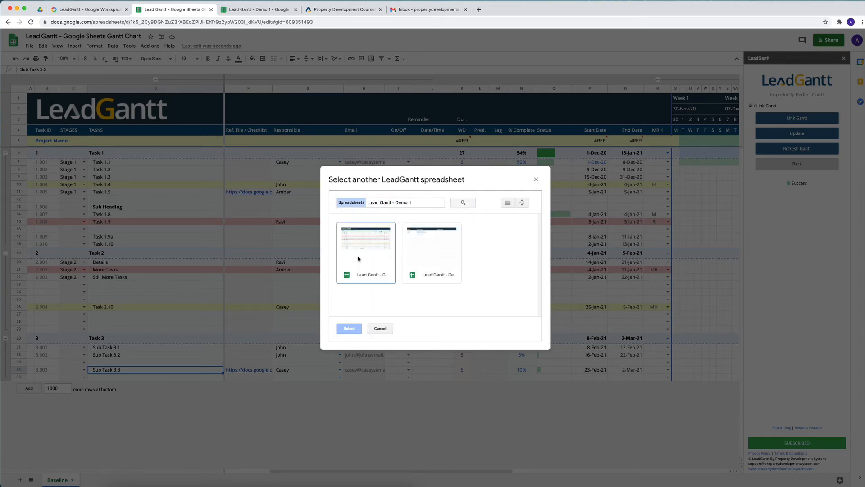
left_click(424, 204)
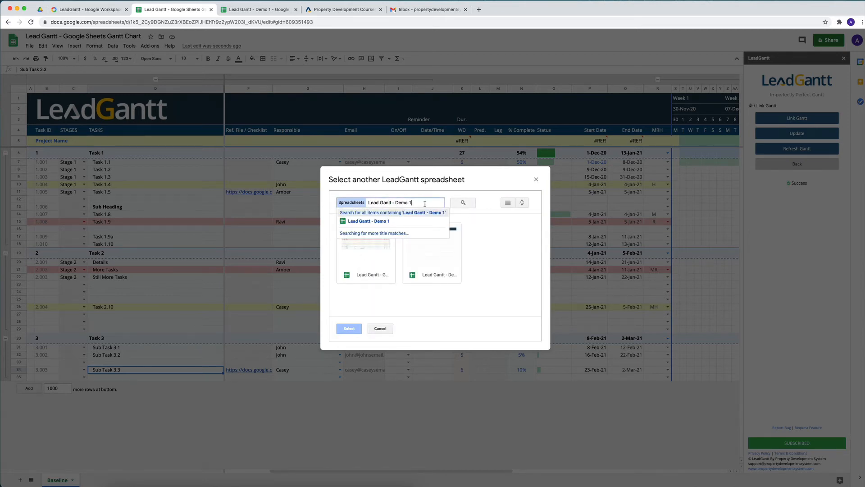
left_click(508, 204)
left_click(360, 254)
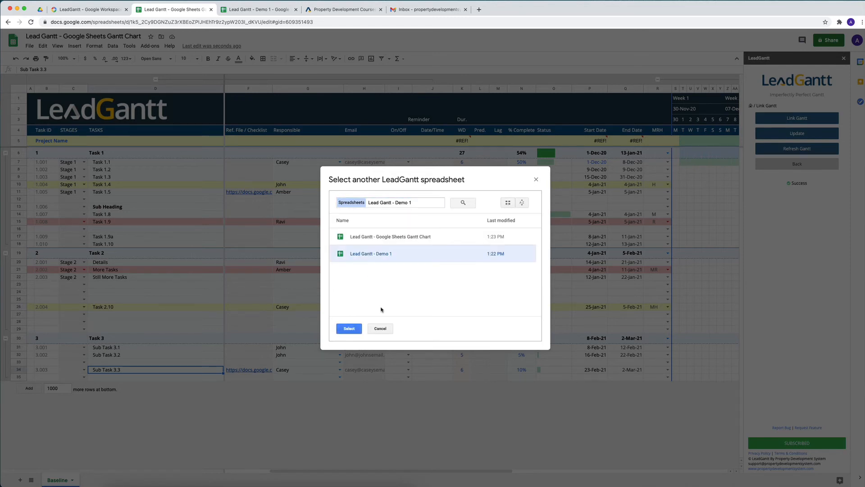
left_click(347, 329)
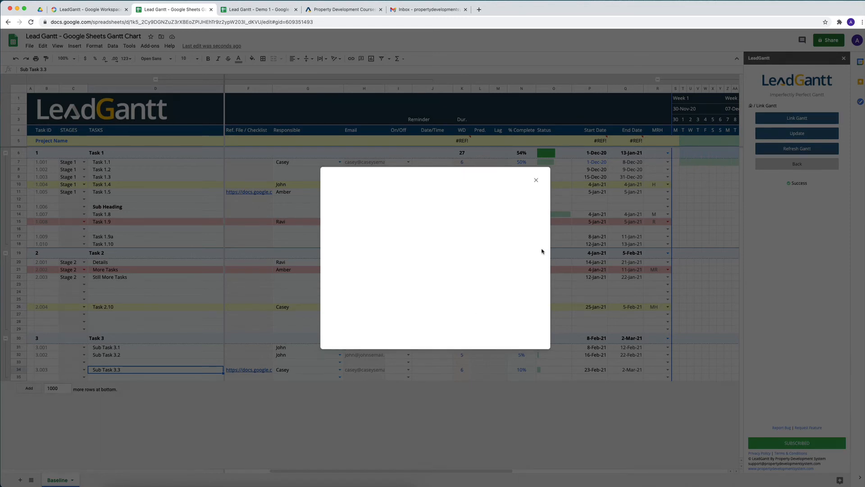
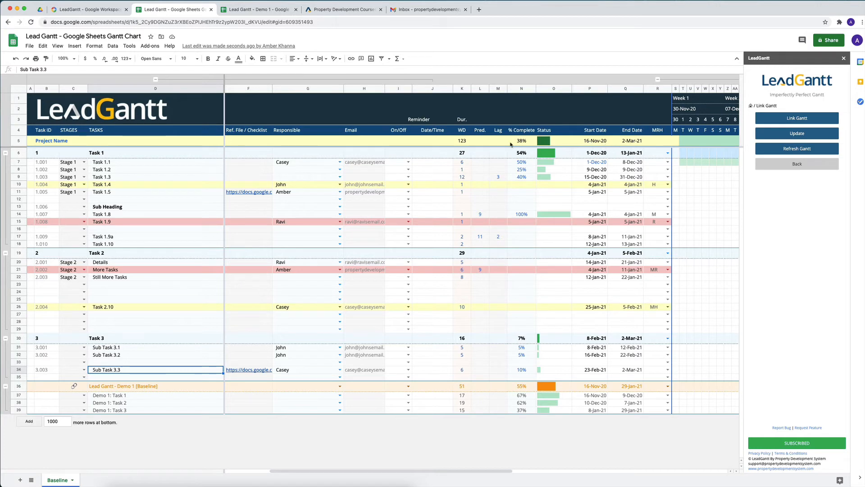
- Refresh the main Gantt and check the linked Demo 1 bars across the timeline
left_click(65, 143)
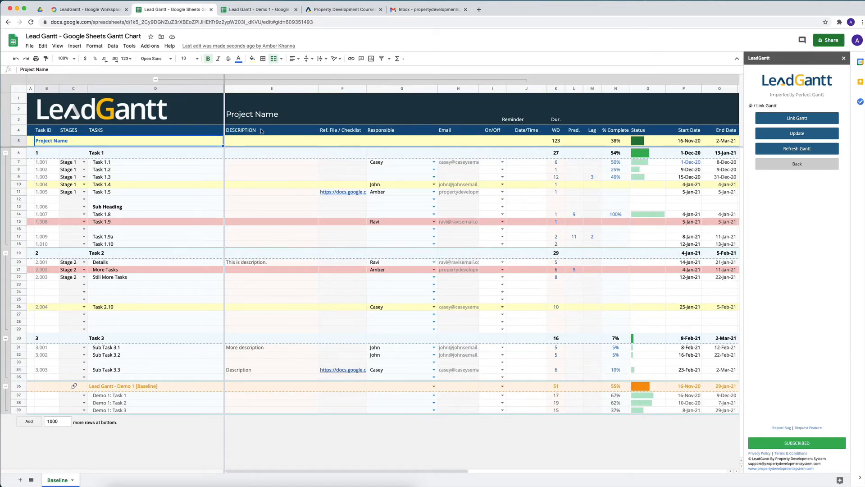
scroll(289, 162, "right", 15)
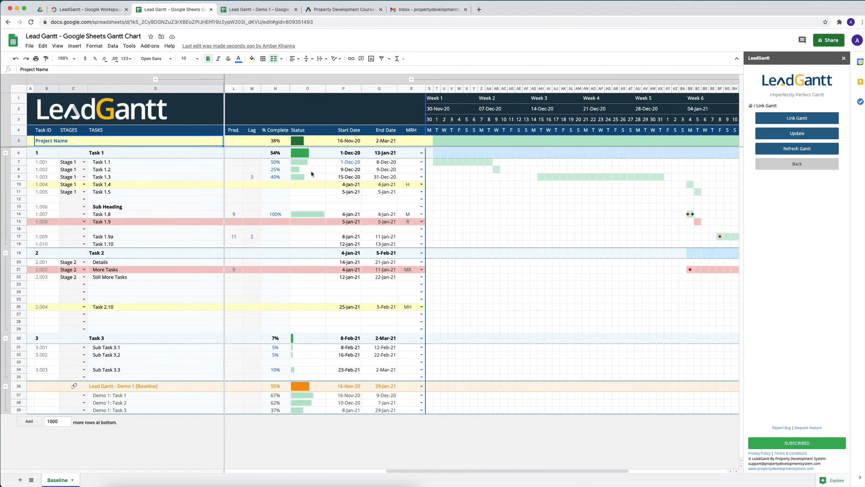
left_click(798, 166)
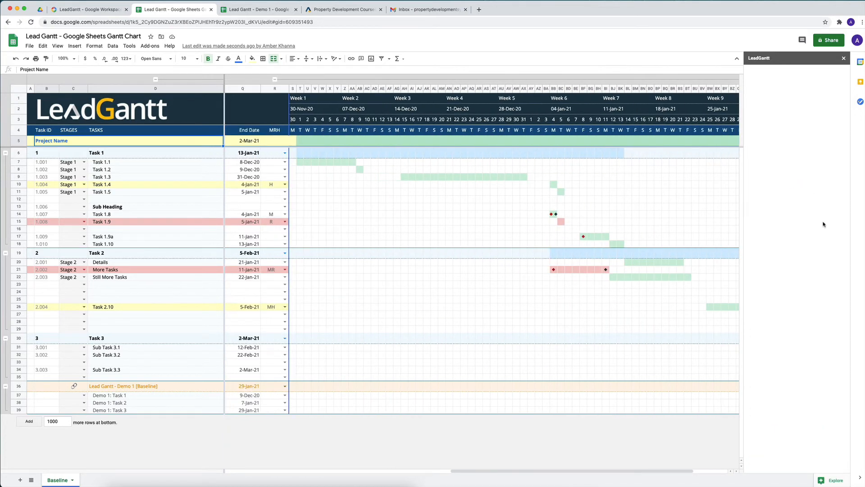
left_click(797, 157)
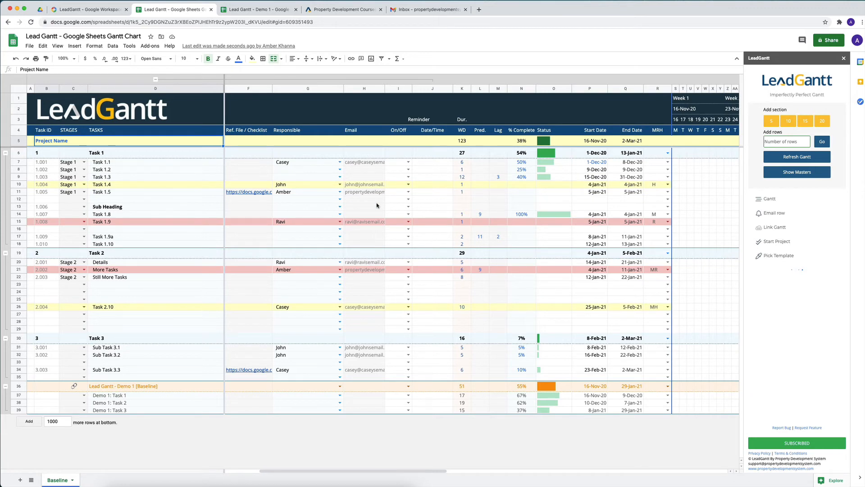
scroll(377, 205, "right", 10)
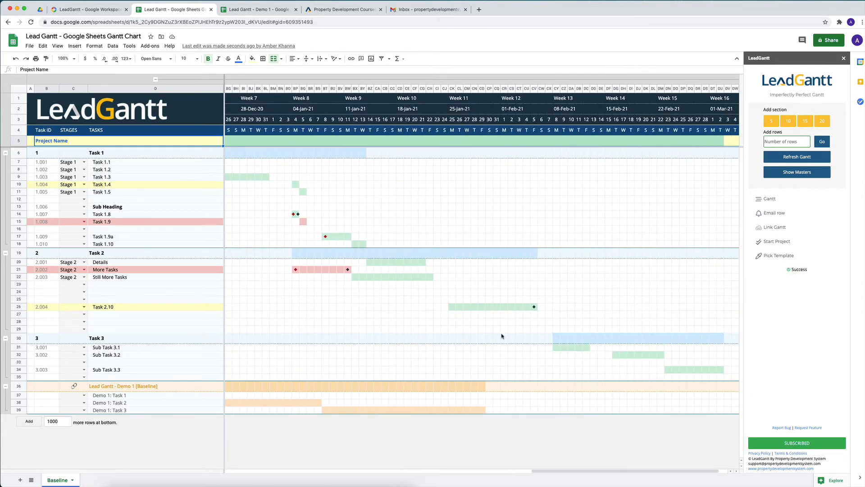
scroll(396, 404, "left", 10)
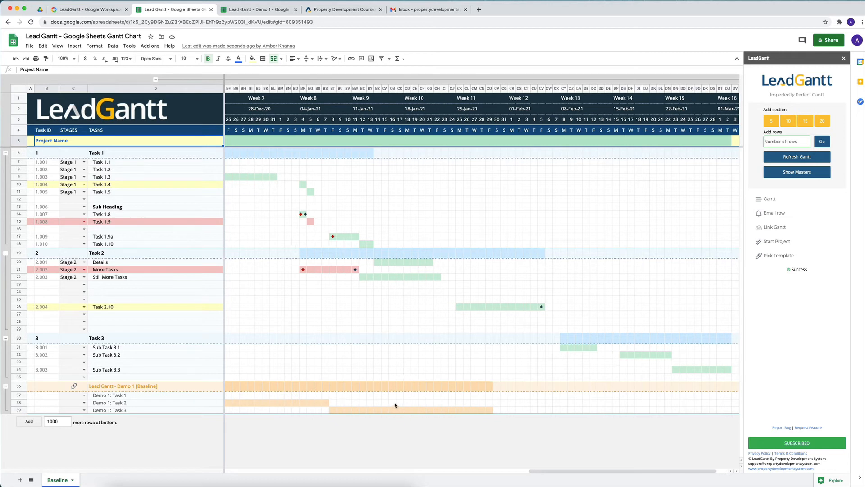
scroll(370, 401, "left", 2)
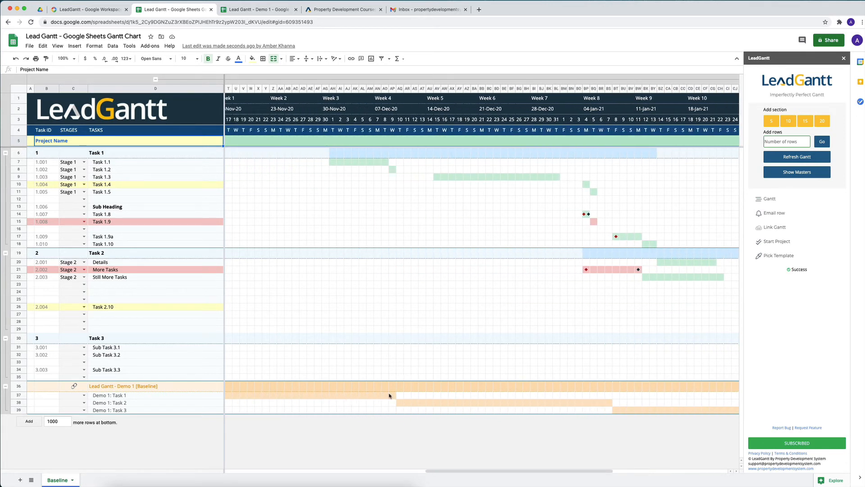
scroll(389, 383, "left", 15)
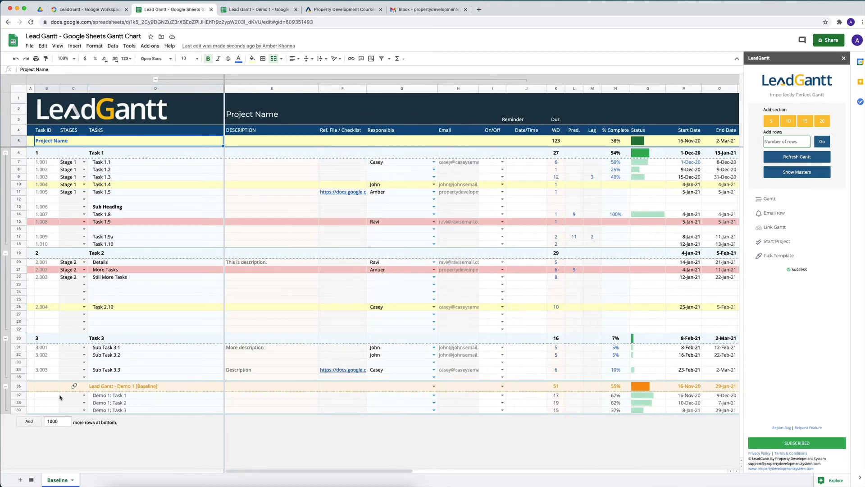
- Add a new 15-row section below the linked Demo 1 block
left_click(105, 402)
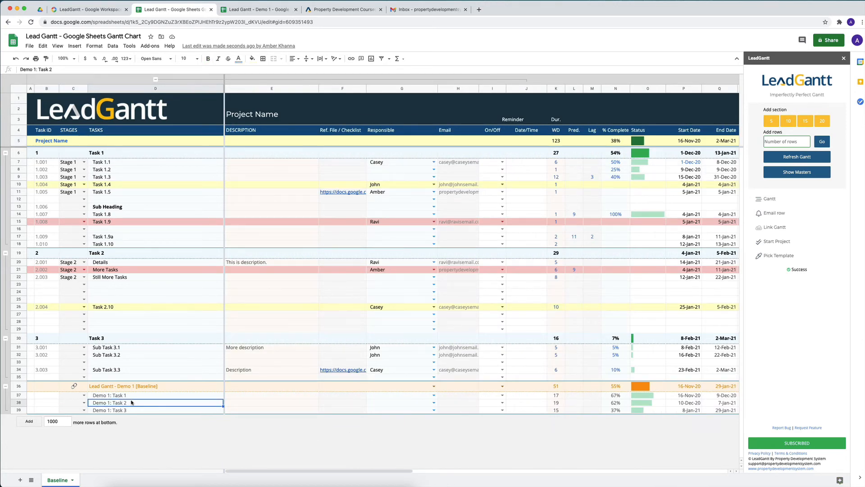
left_click(804, 121)
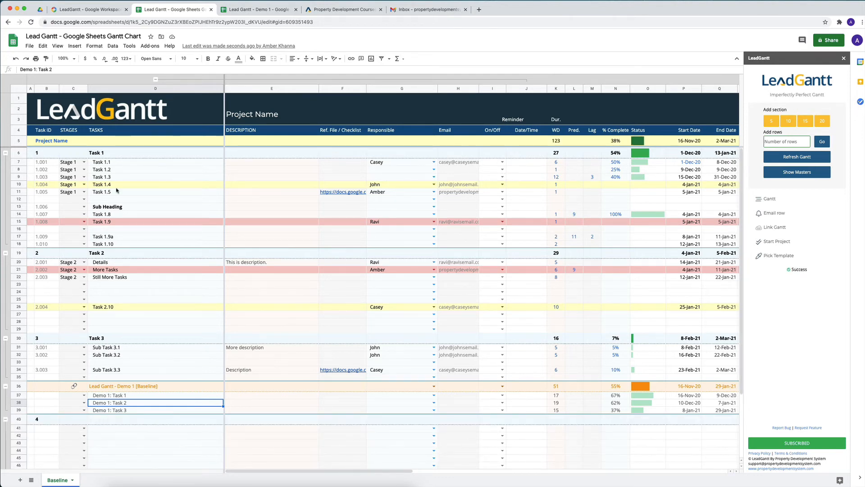
scroll(208, 450, "down", 4)
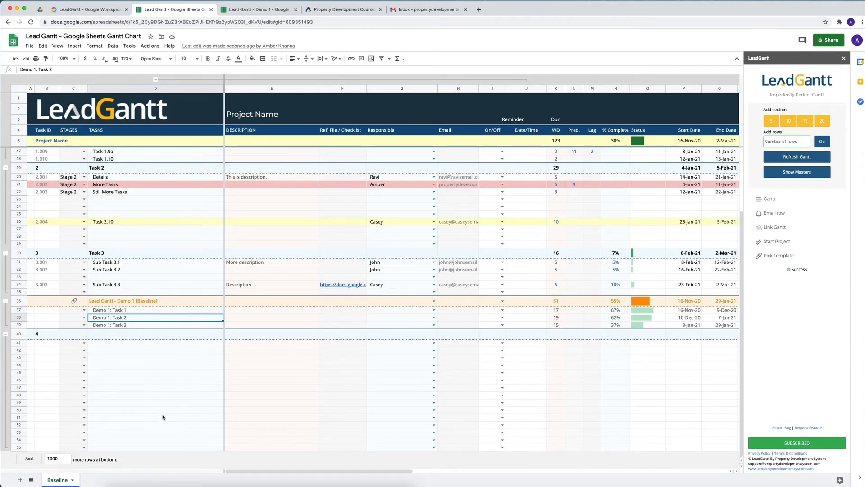
scroll(162, 416, "up", 4)
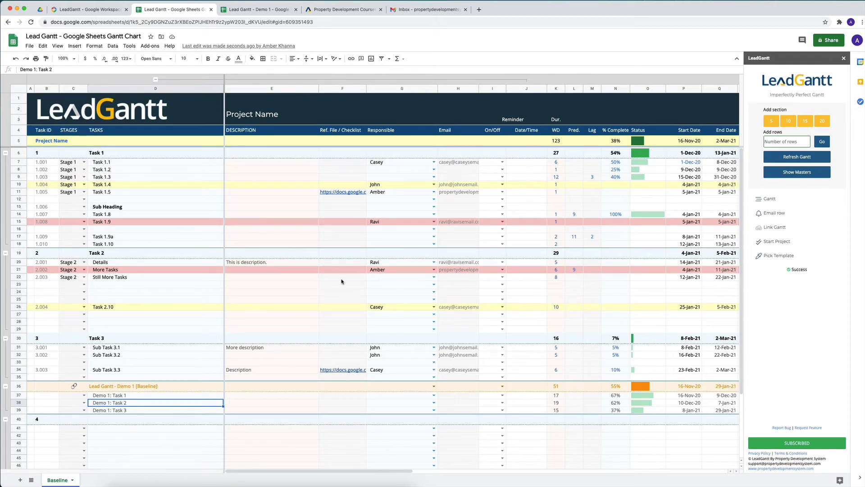
- Fill in section 4 as Task 4 with Sub task 4.1 lasting 1 working day and Sub Task 4.2 lasting 5
scroll(261, 315, "down", 3)
left_click(125, 369)
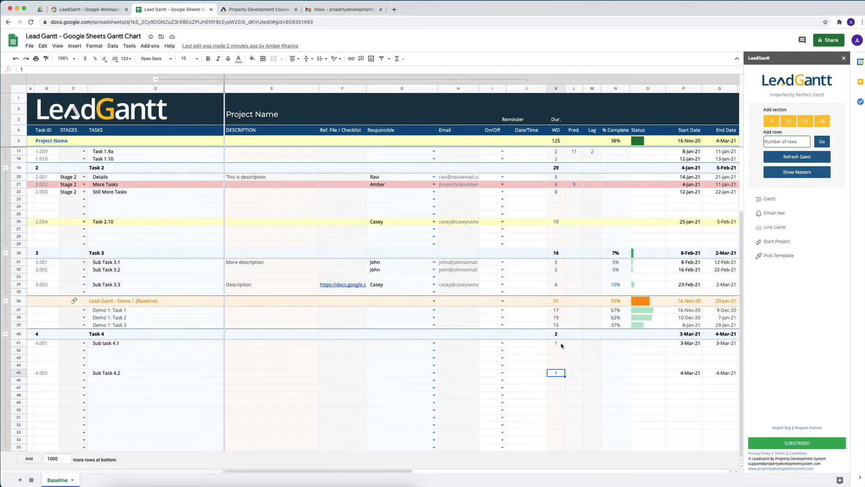
left_click(556, 343)
type("5")
scroll(606, 370, "right", 5)
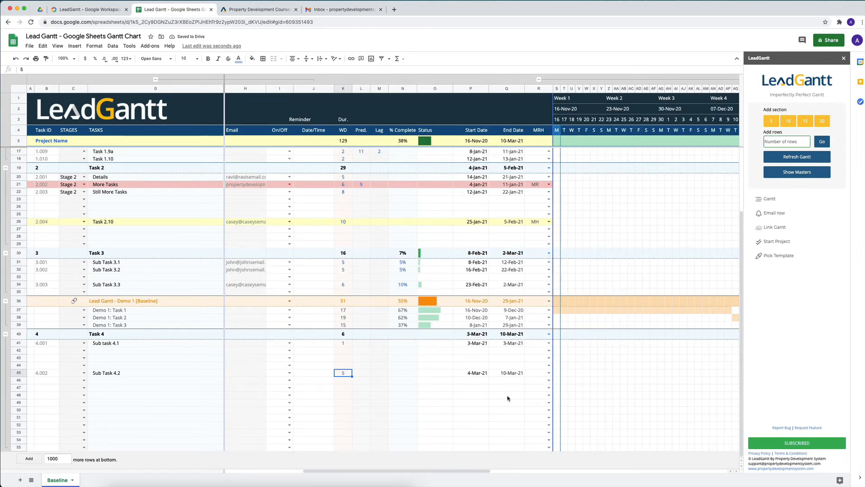
scroll(307, 294, "left", 5)
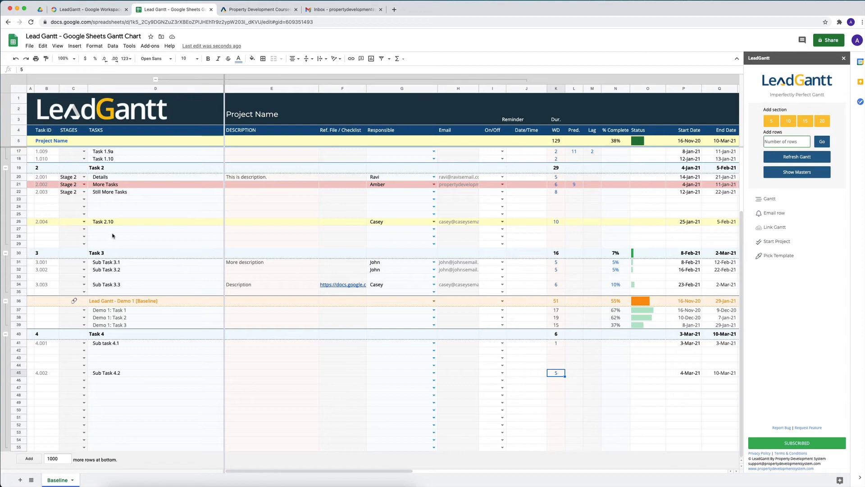
- Open the Demo 1 spreadsheet from its linked title in row 36, compare it with the main Gantt, and close it
left_click(120, 296)
left_click(131, 311)
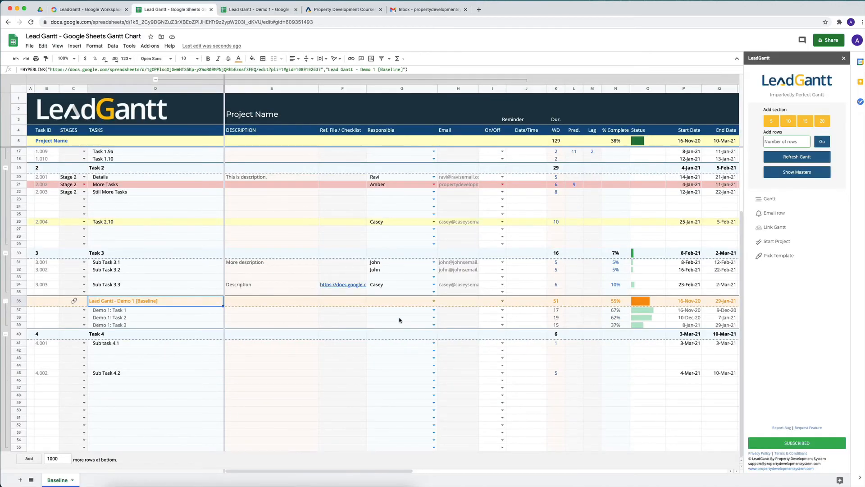
scroll(400, 320, "up", 4)
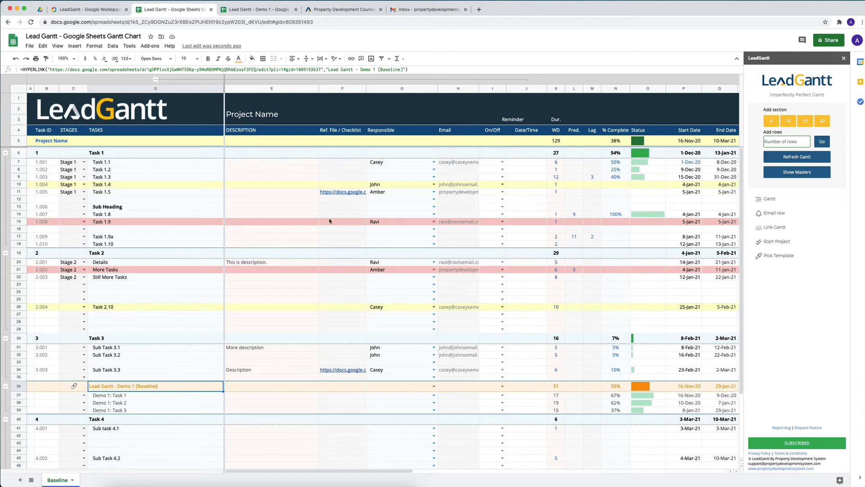
scroll(336, 219, "down", 4)
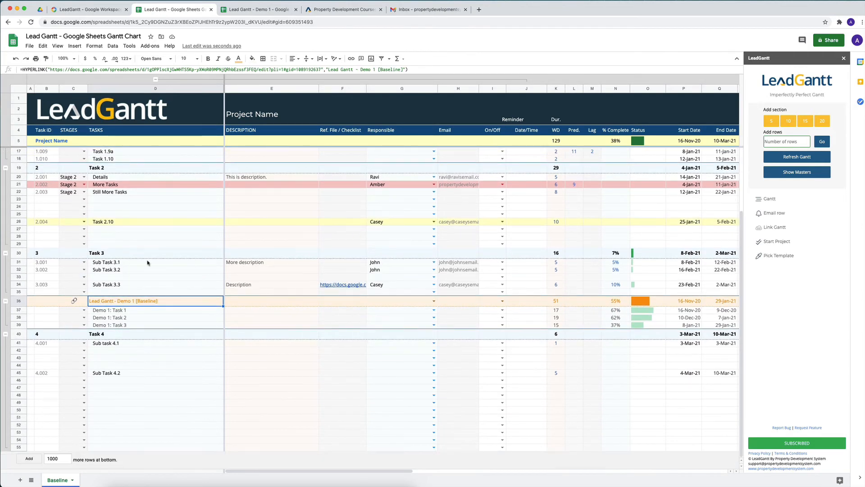
left_click(253, 11)
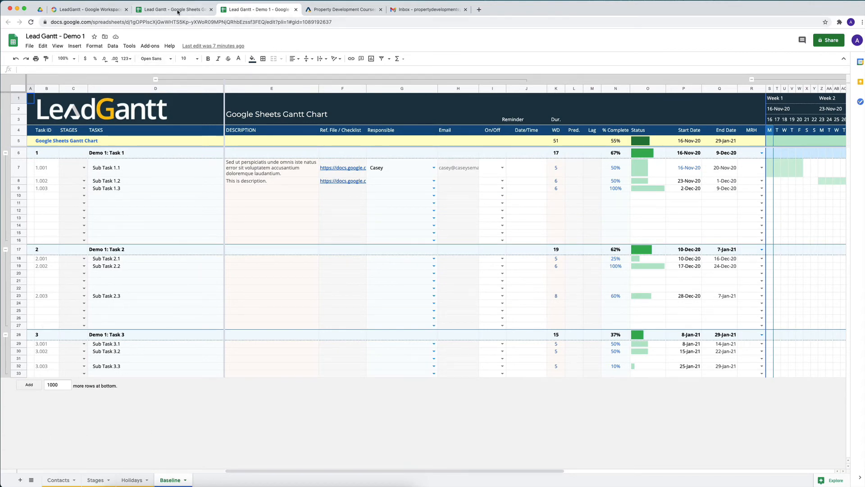
left_click(174, 9)
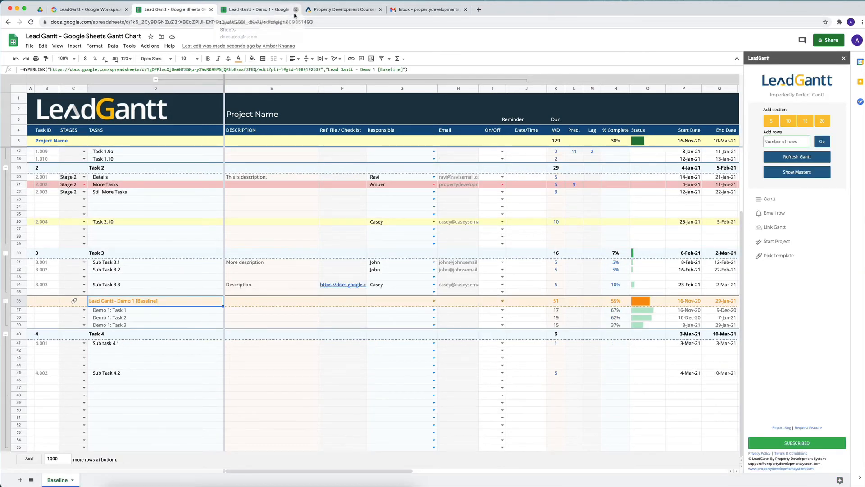
left_click(296, 9)
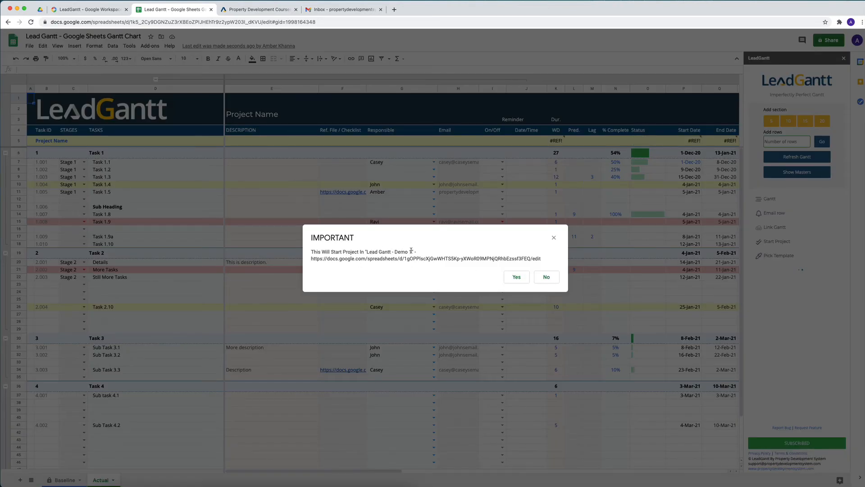
- Confirm starting the project in the linked Demo 1 spreadsheet and check the main Gantt's Baseline Vs Actual columns
left_click(518, 278)
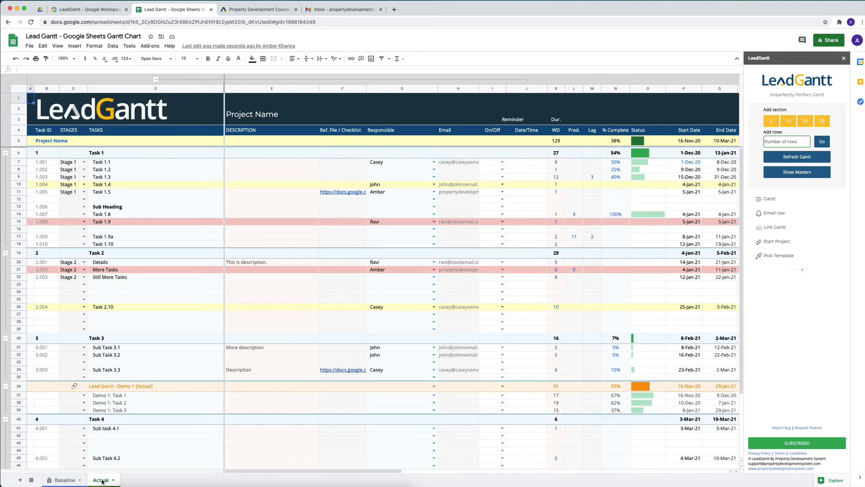
scroll(194, 261, "down", 1)
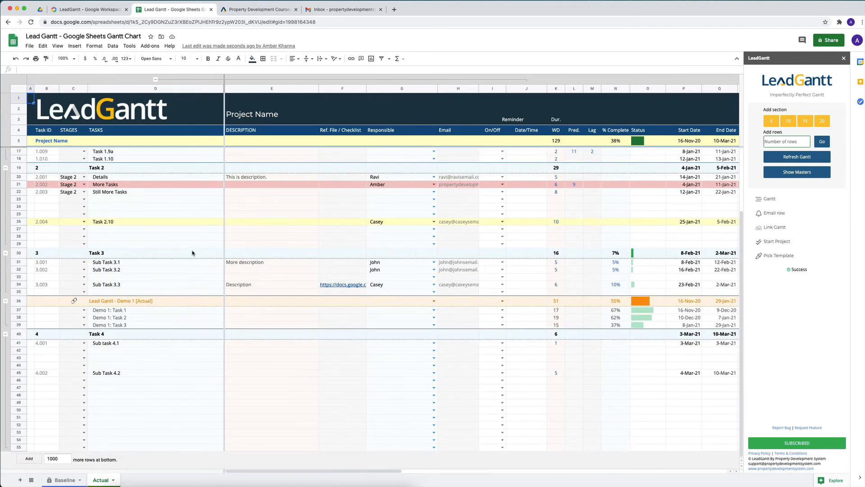
scroll(189, 253, "right", 10)
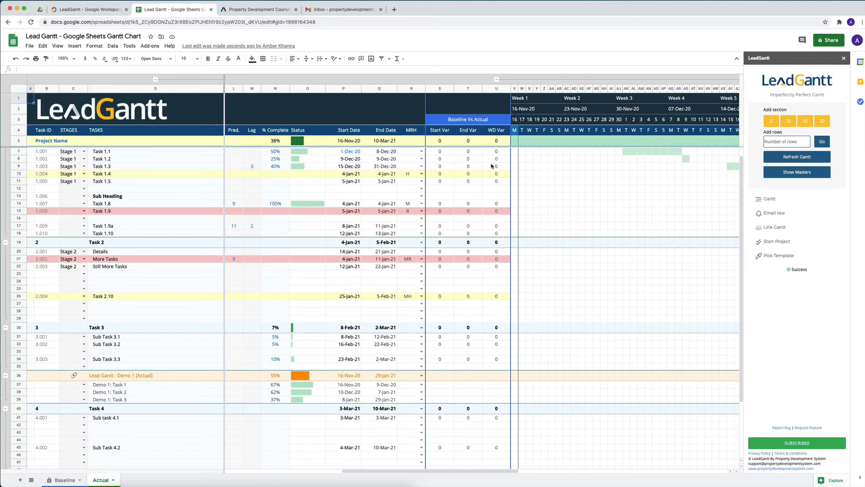
scroll(491, 167, "left", 10)
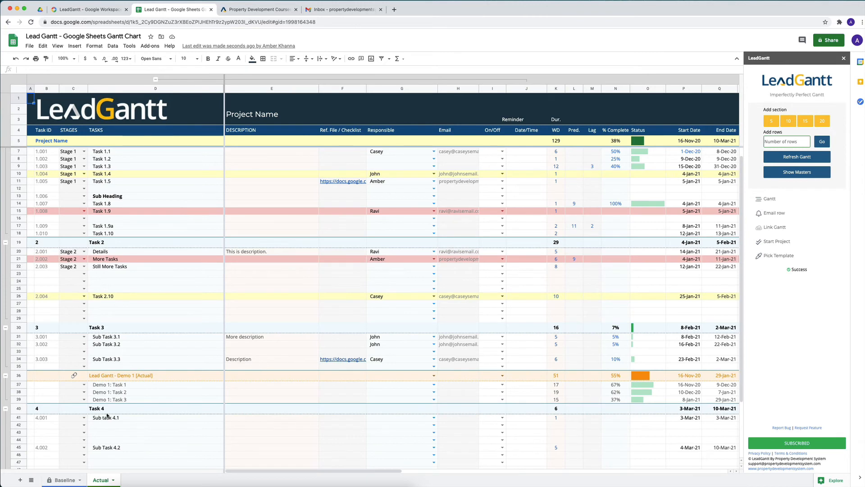
scroll(195, 315, "down", 1)
- Open the Demo 1 spreadsheet from its linked title in row 36, check its Baseline and Actual sheets, and close it
left_click(129, 354)
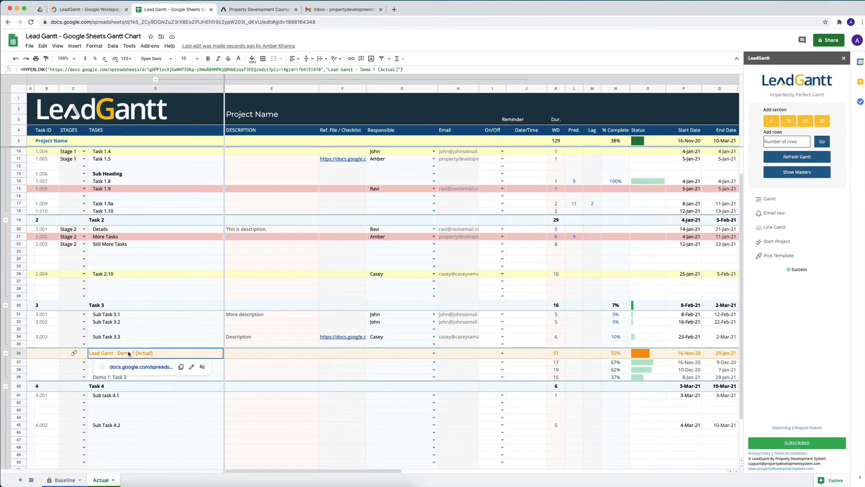
left_click(132, 367)
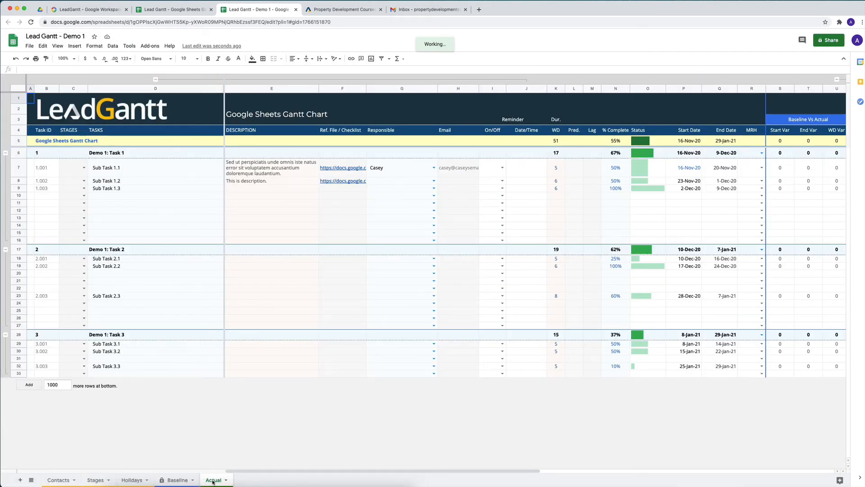
left_click(177, 479)
left_click(213, 480)
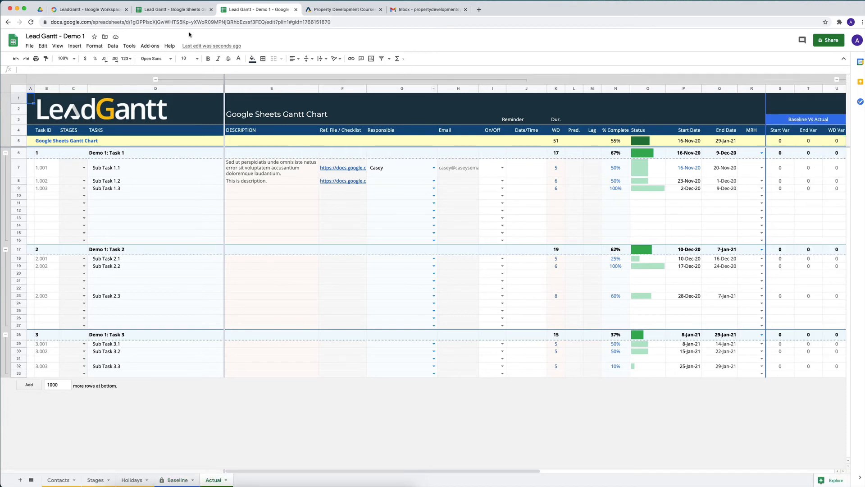
left_click(173, 9)
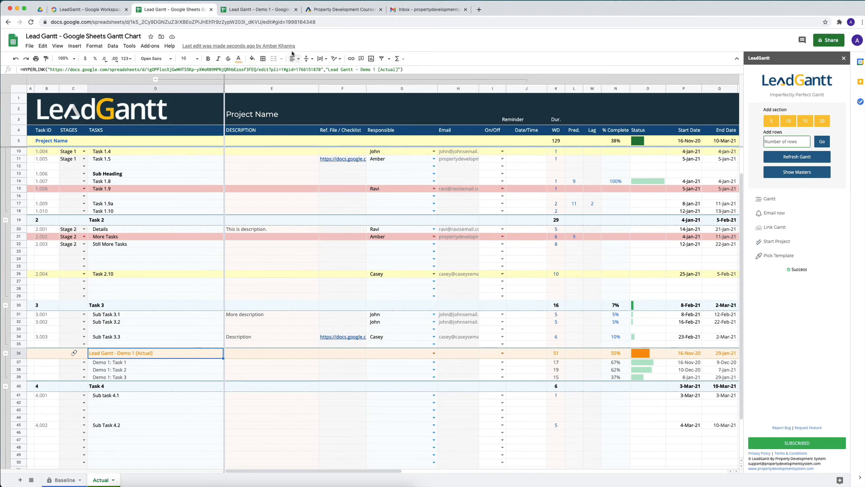
left_click(295, 9)
- Set Task 1.4's start date to 19-Jan-21 in the main Gantt's Actual sheet
scroll(388, 240, "right", 5)
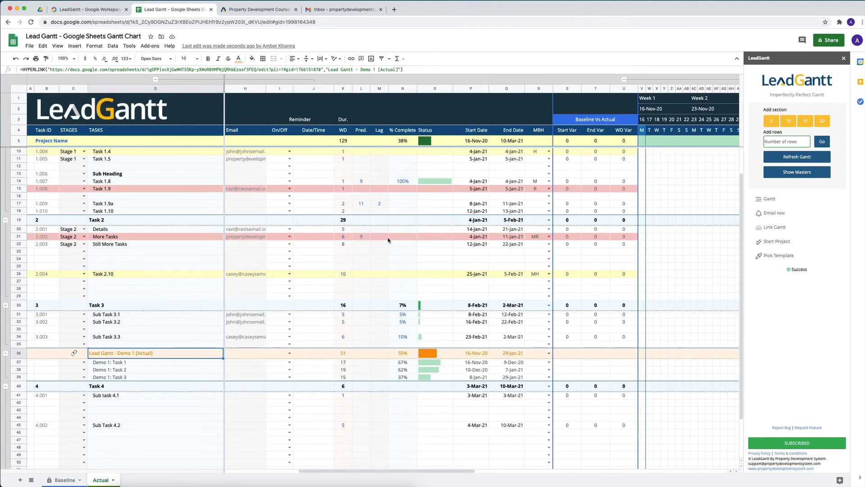
scroll(389, 240, "left", 3)
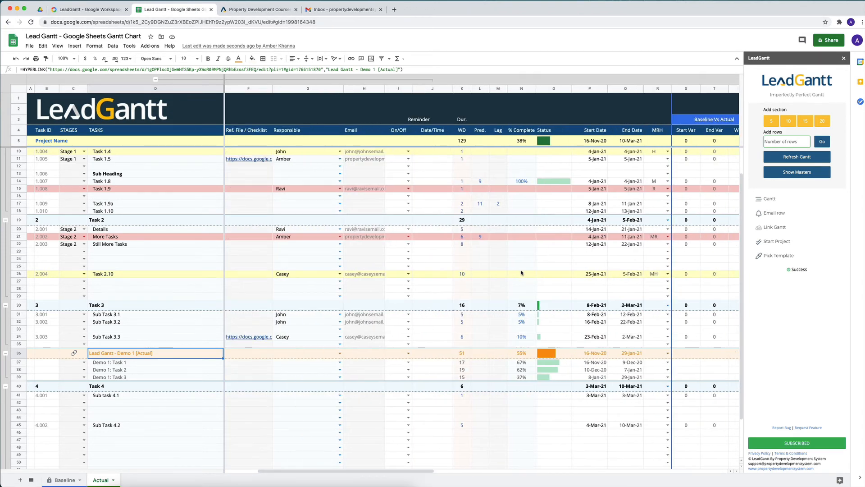
scroll(521, 272, "up", 2)
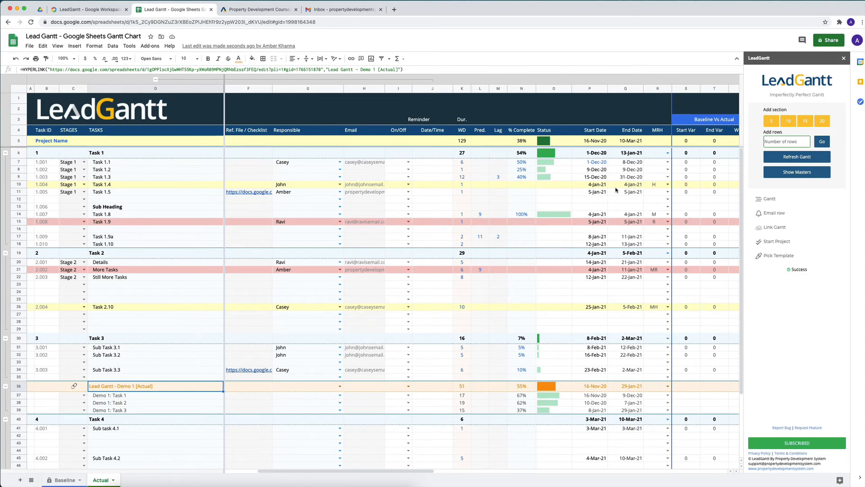
scroll(578, 203, "right", 3)
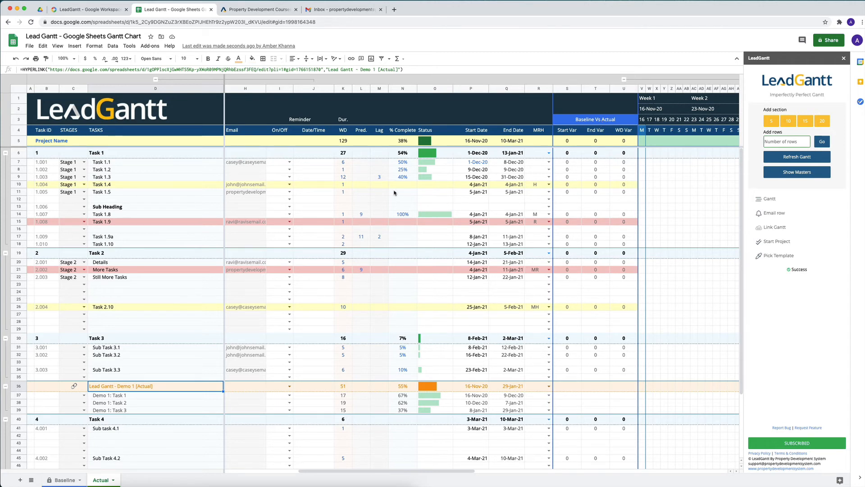
double_click(480, 185)
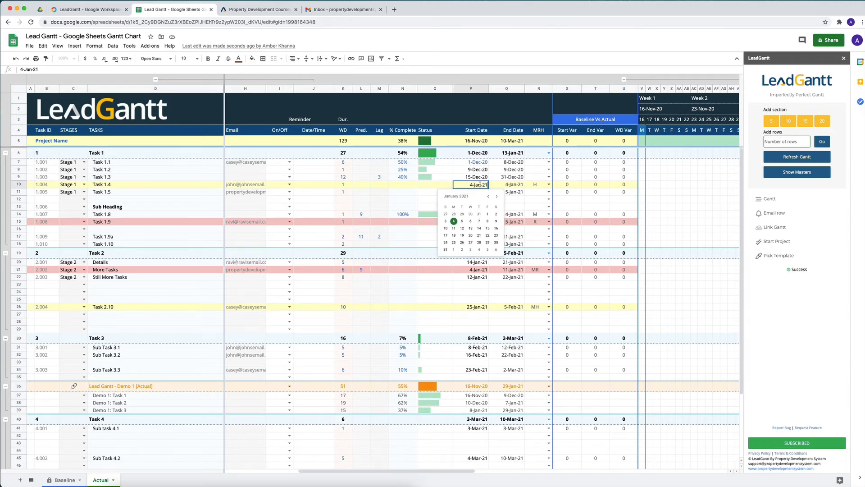
left_click(462, 235)
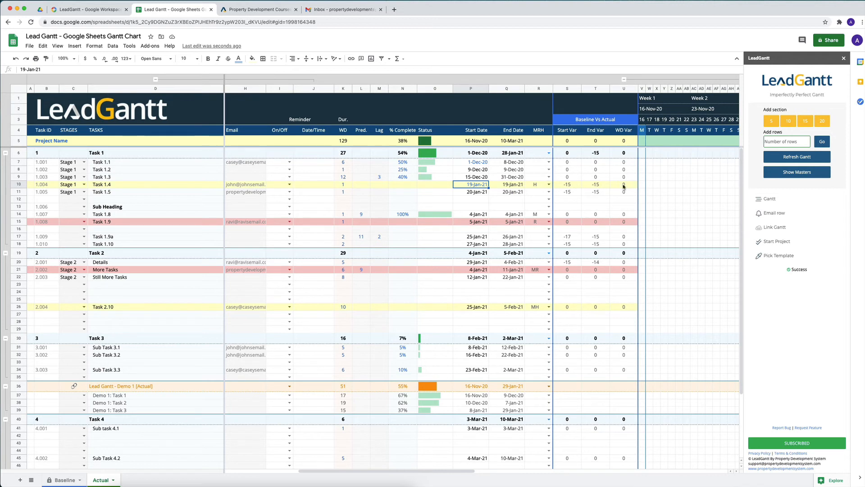
- Set Task 1.4's duration to 6 working days and check its WD variance
left_click(345, 186)
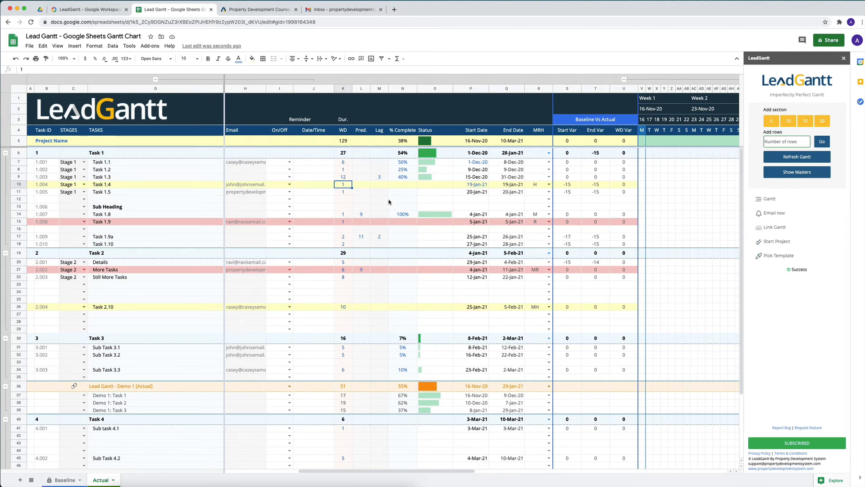
type("6")
key("Return")
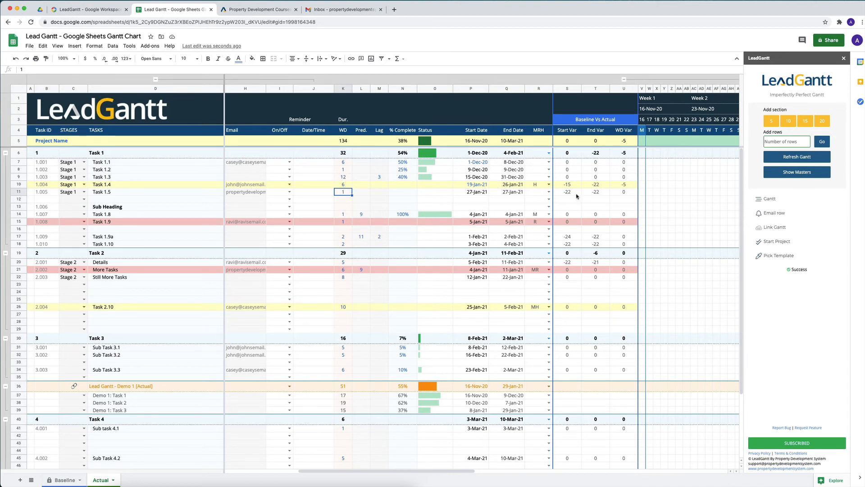
left_click(624, 185)
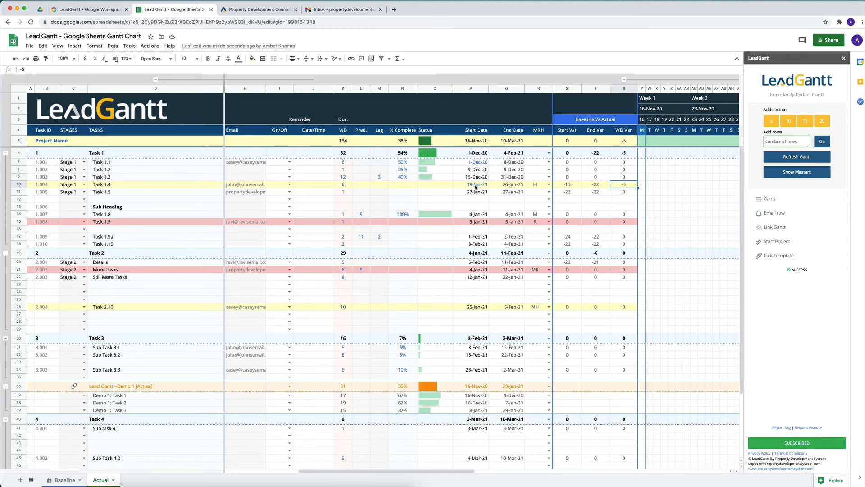
- Move Task 1.4's start date to 31-Dec-20
double_click(476, 186)
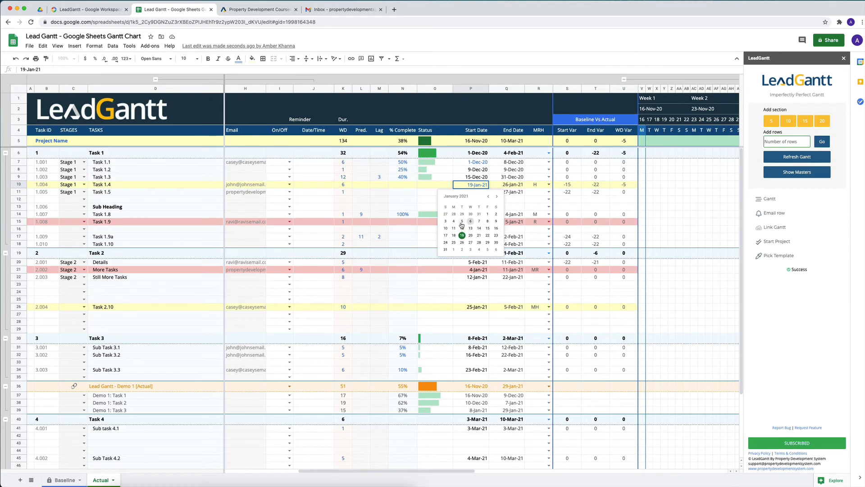
left_click(488, 197)
left_click(479, 243)
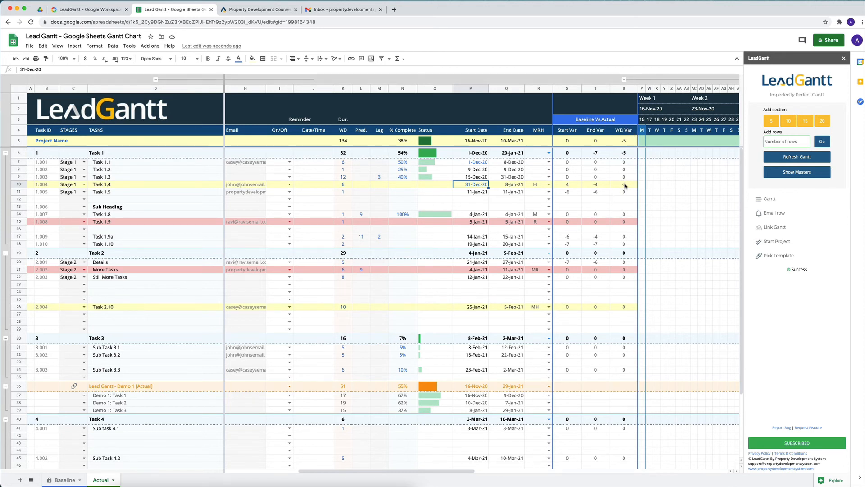
- Open the linked Demo 1 spreadsheet and set Sub Task 3.1's start date to 18-Jan-21
left_click(138, 387)
left_click(132, 399)
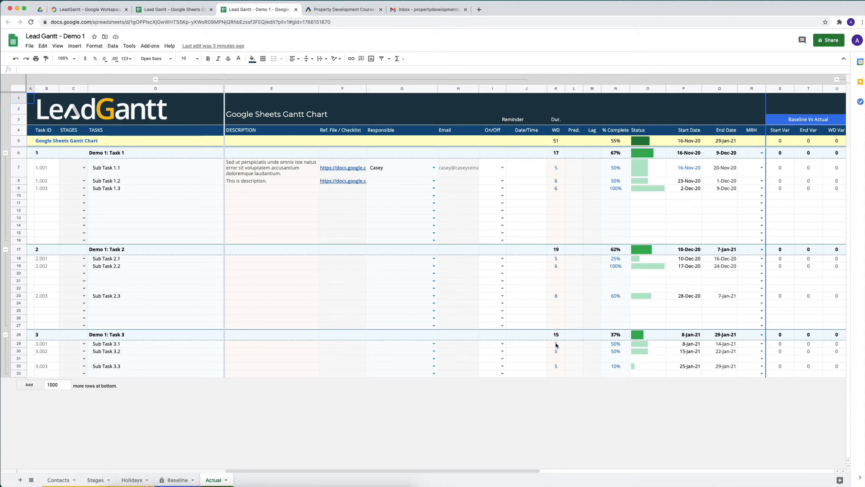
left_click(691, 345)
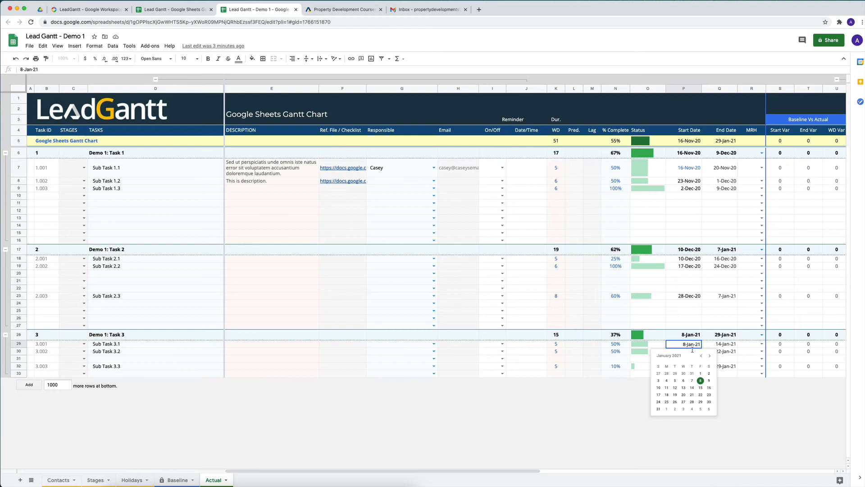
left_click(667, 395)
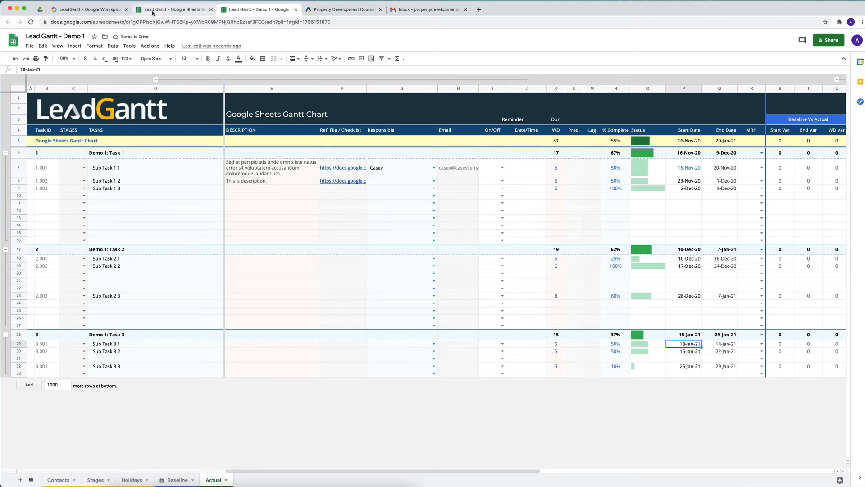
- Return to the main Gantt spreadsheet and update the linked Demo 1 data through Link Gantt
left_click(173, 10)
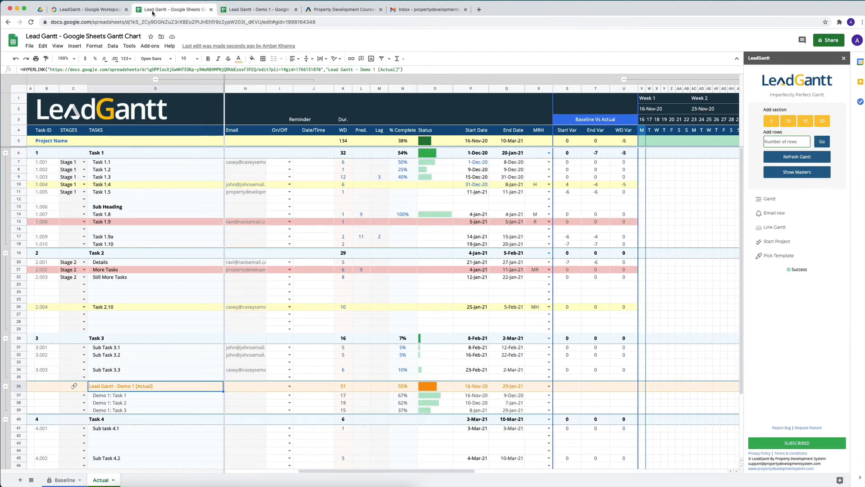
left_click(775, 227)
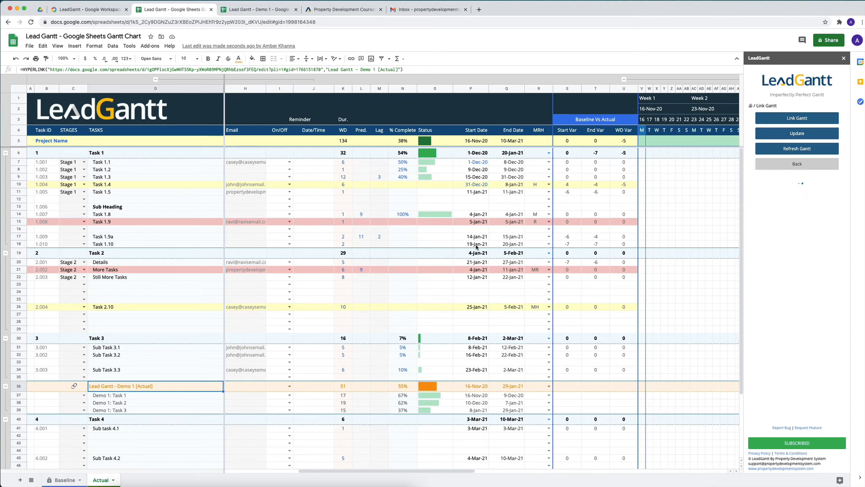
scroll(476, 246, "down", 2)
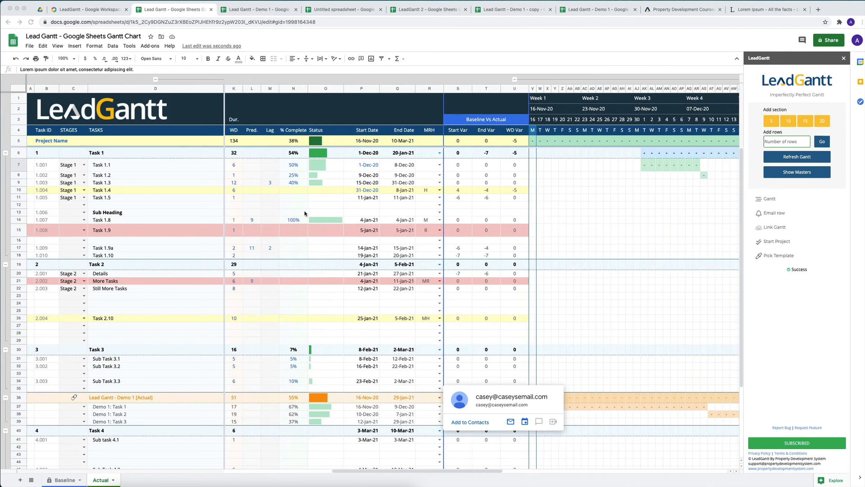
- Review the refreshed Gantt's variance columns and compare the baseline dashes with the actual bars along the timeline
scroll(315, 214, "right", 10)
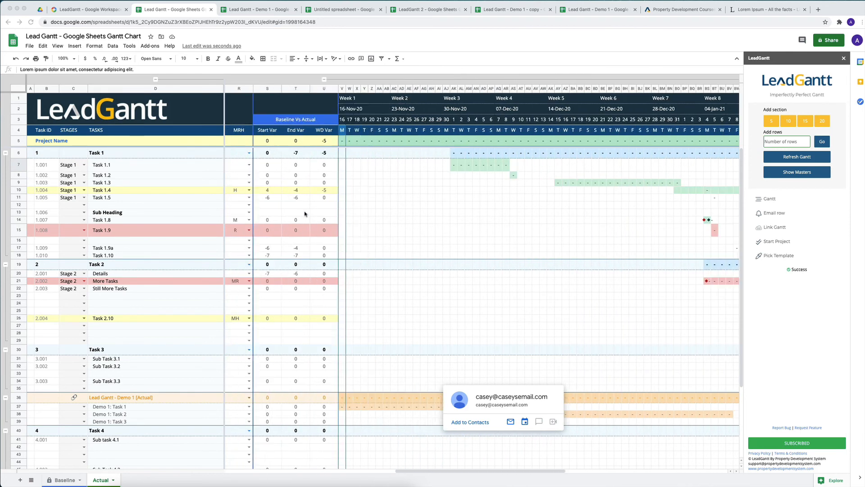
scroll(305, 229, "left", 10)
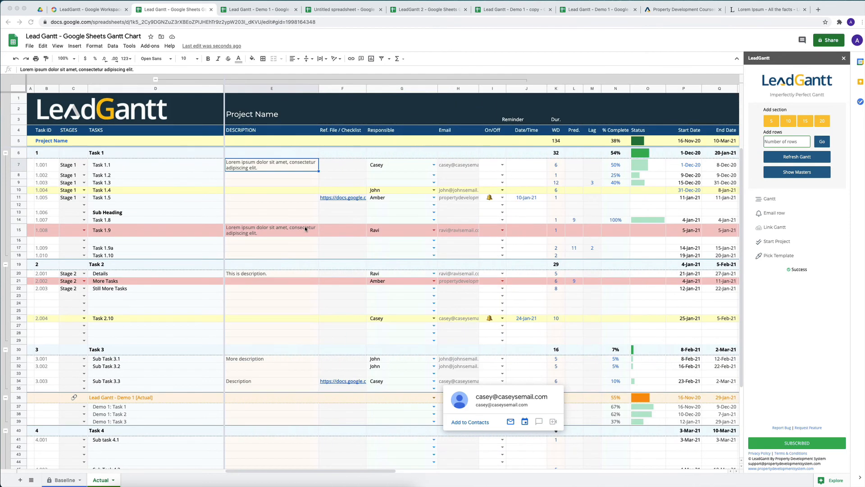
scroll(392, 227, "right", 10)
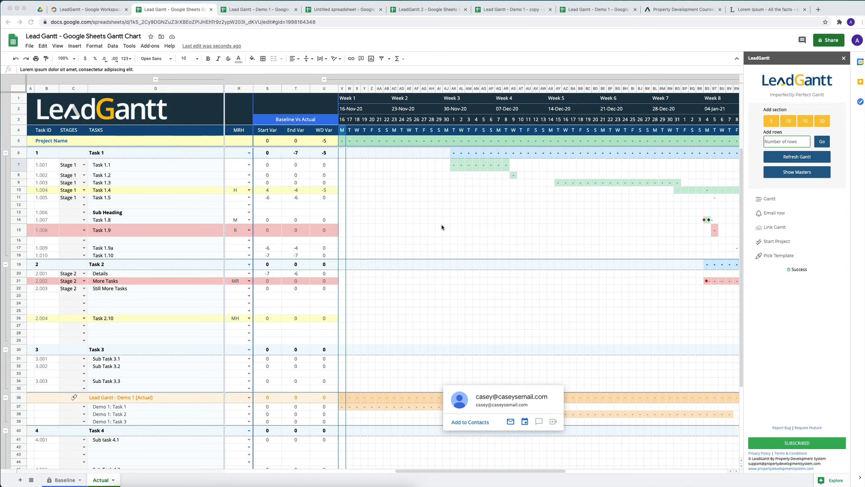
scroll(442, 227, "right", 4)
scroll(442, 227, "right", 1)
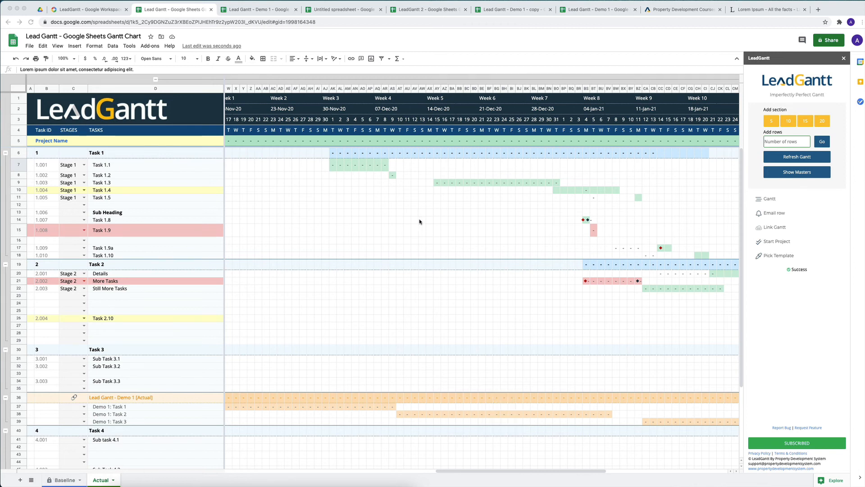
scroll(418, 221, "right", 5)
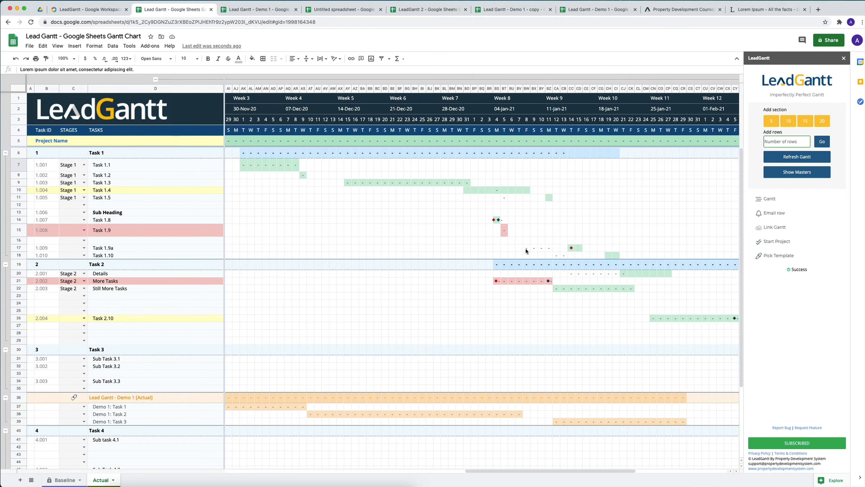
- Highlight Task 1.9a's baseline dashes in the timeline and its actual bar starting 14-Jan-21
left_click_drag(526, 248, 545, 250)
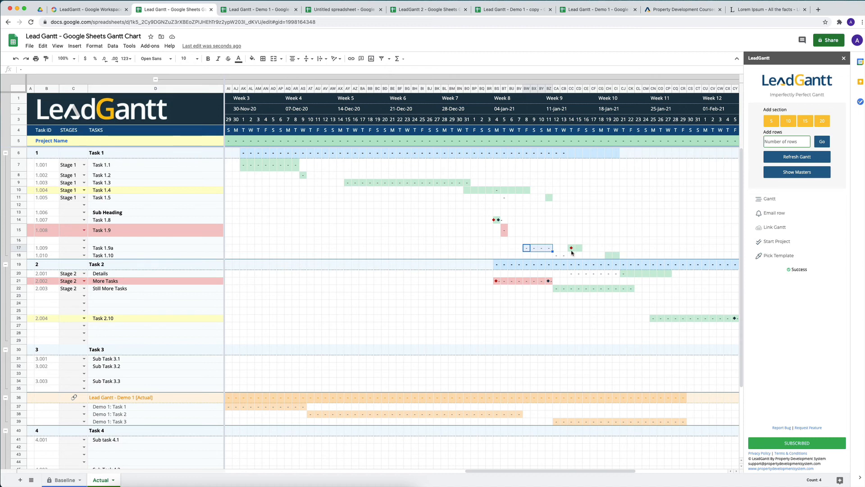
left_click(572, 249)
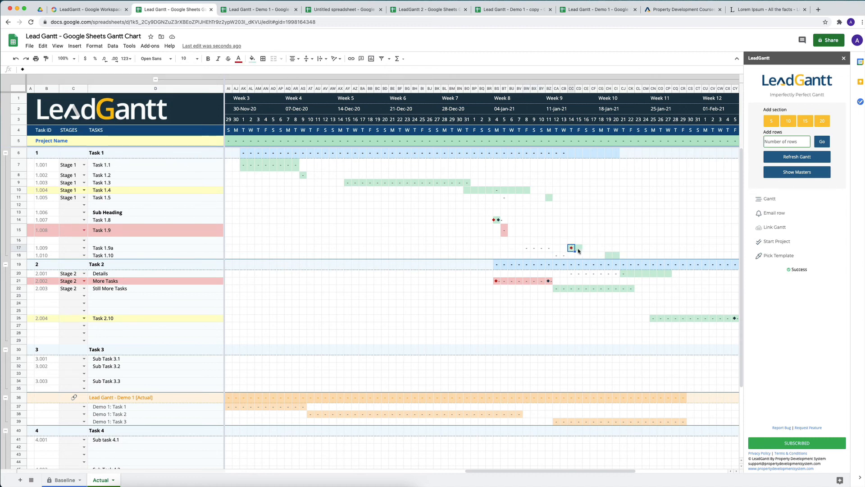
left_click(579, 248, "shift")
- Check Task 1.4's Baseline Vs Actual variances and highlight its whole bar in the timeline, from 31-Dec-20 to 8-Jan-21
scroll(501, 193, "left", 15)
scroll(501, 193, "right", 4)
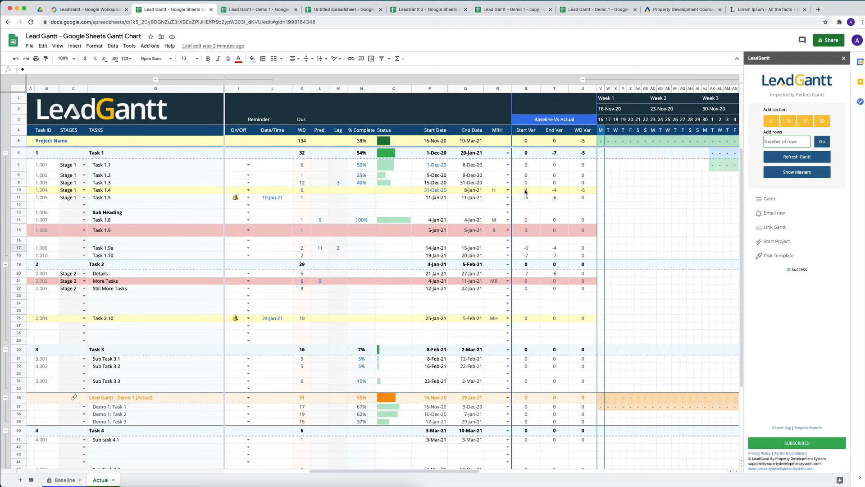
scroll(531, 193, "right", 3)
scroll(531, 193, "right", 3)
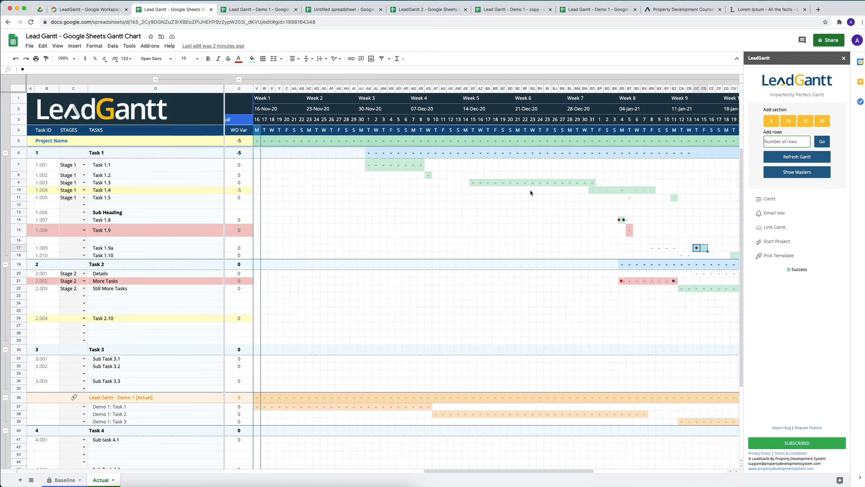
left_click(592, 190)
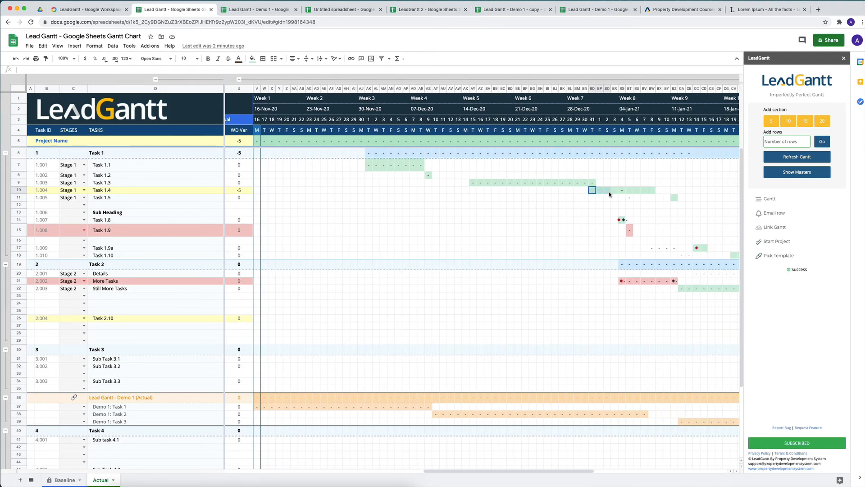
left_click(621, 190)
left_click_drag(592, 193, 653, 194)
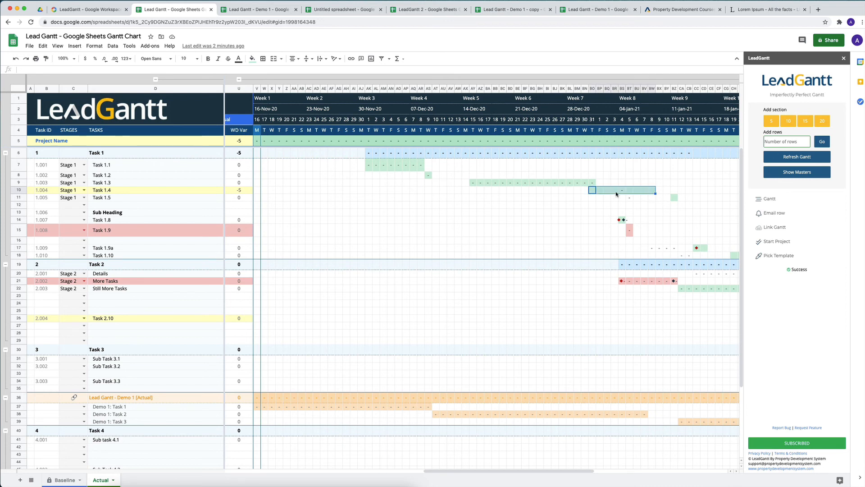
- Inspect the baseline dashes inside Task 1.3's actual bar in the timeline
left_click(473, 183)
left_click(495, 184)
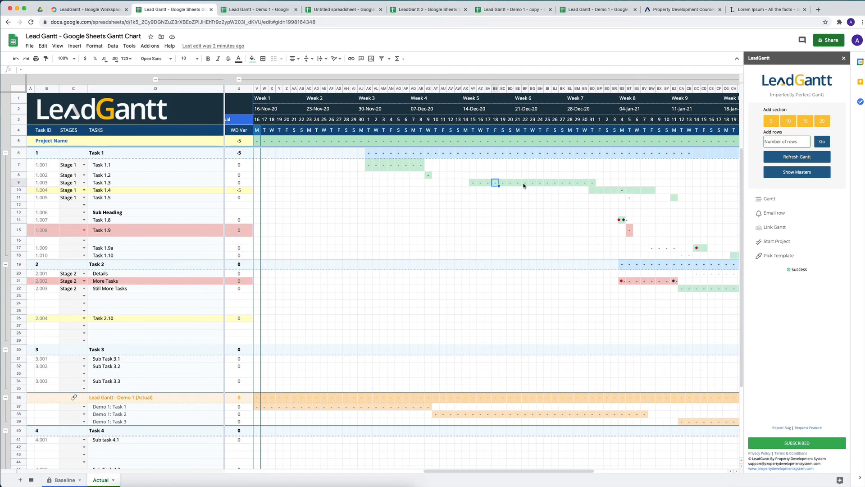
left_click(525, 183)
- Highlight the Reminder On/Off and Date/Time columns, and clear the highlight by selecting the Sub Heading task
scroll(467, 208, "left", 10)
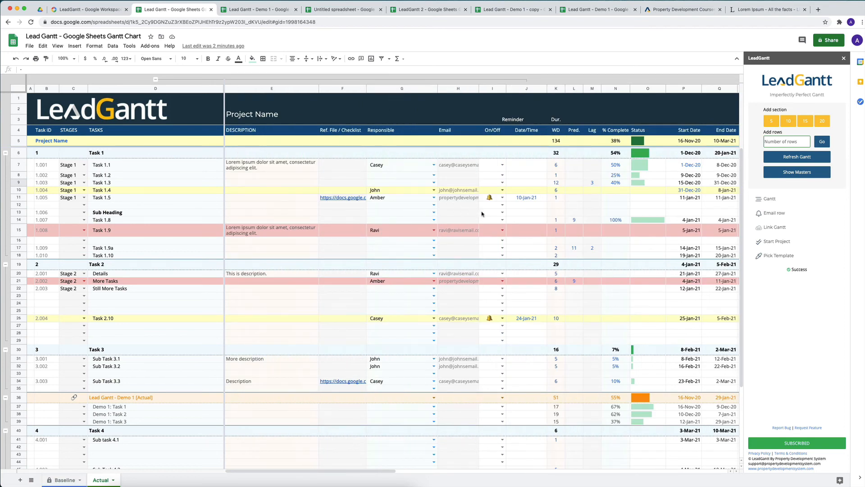
left_click(491, 89)
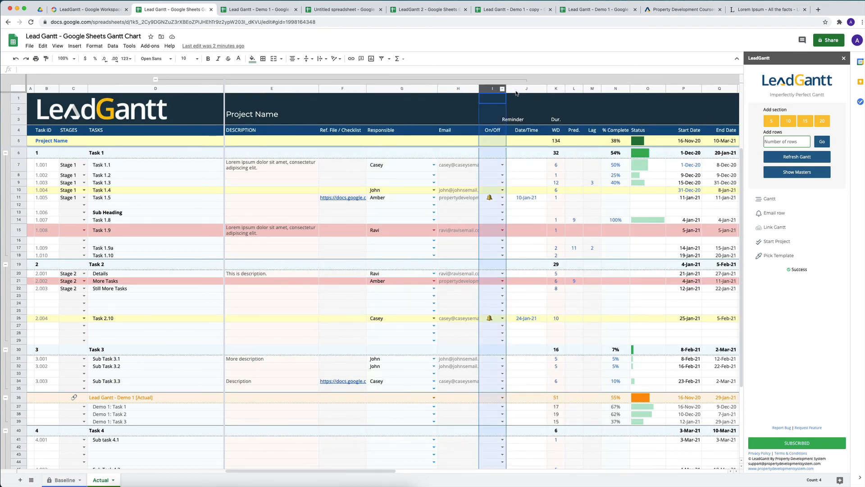
left_click(518, 89, "shift")
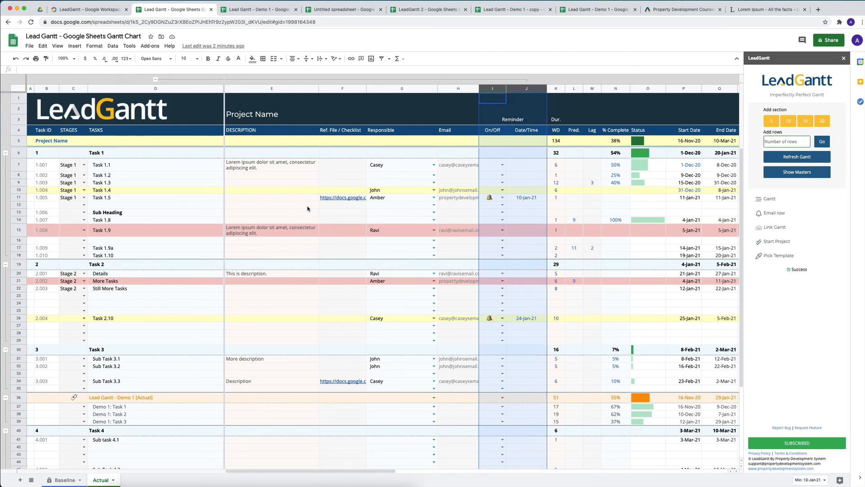
scroll(298, 211, "right", 3)
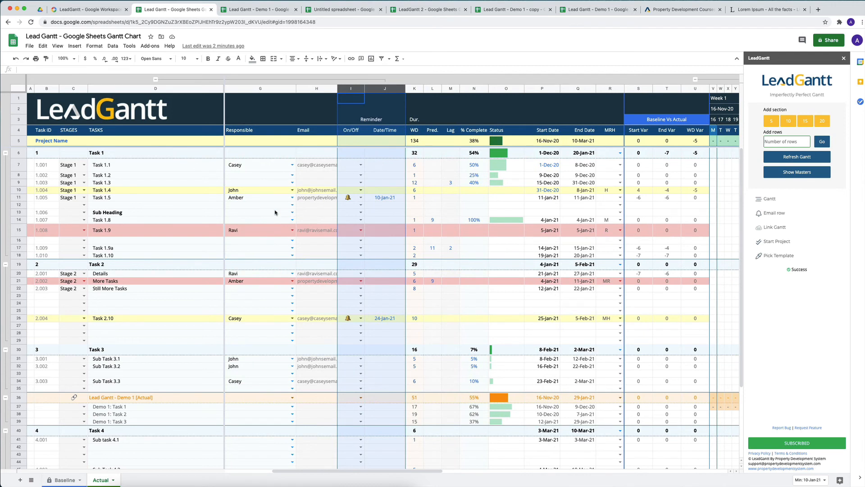
left_click(166, 214)
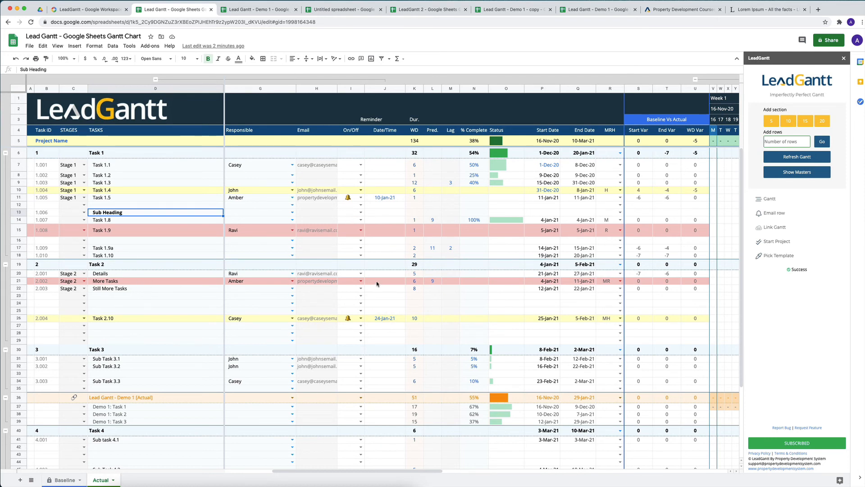
- Try a reminder for the Details task 2 days before its End Date with CC Reminder To Owner, and discard it
left_click(345, 281)
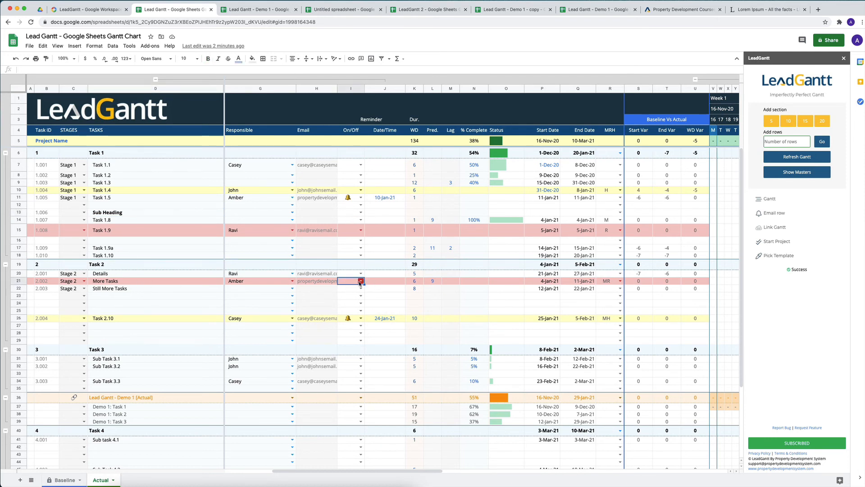
left_click(361, 274)
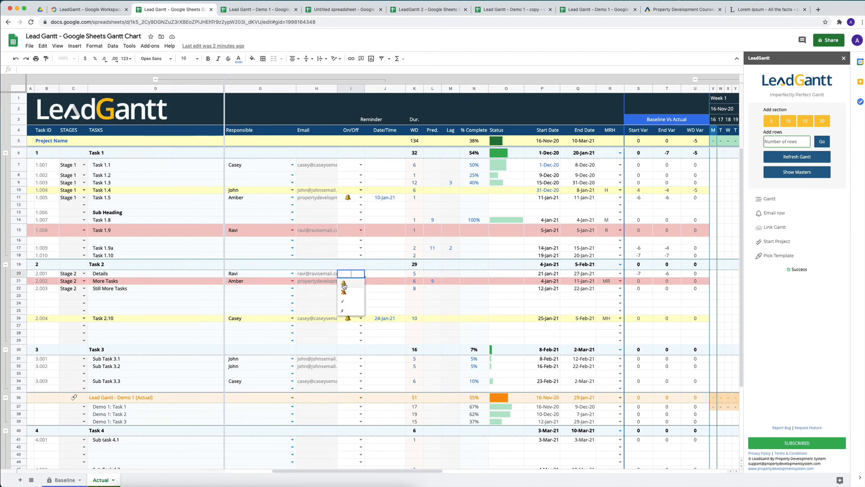
left_click(344, 284)
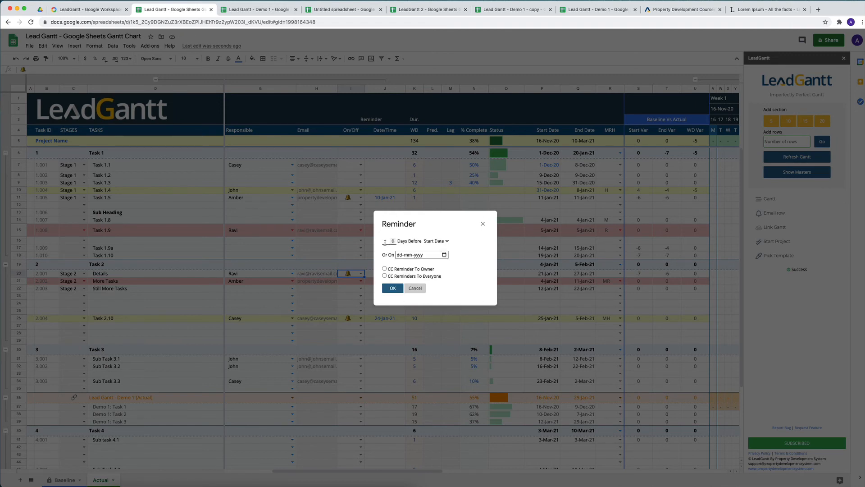
left_click(392, 240)
left_click(441, 243)
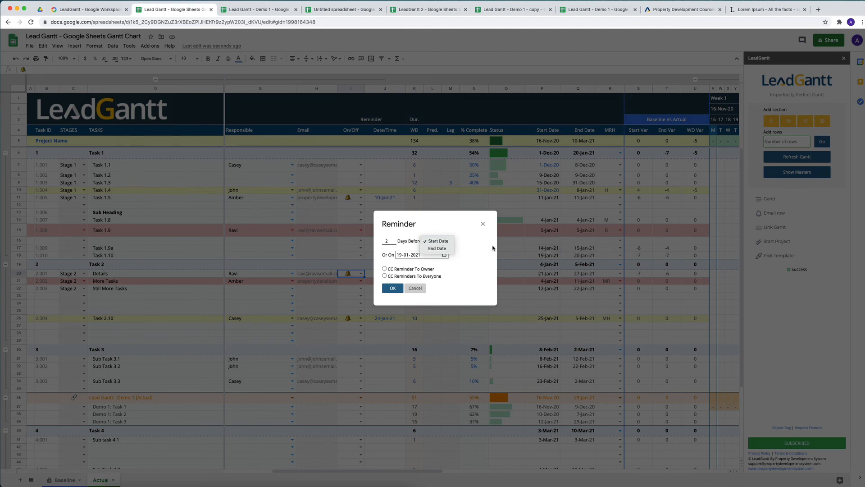
left_click(438, 249)
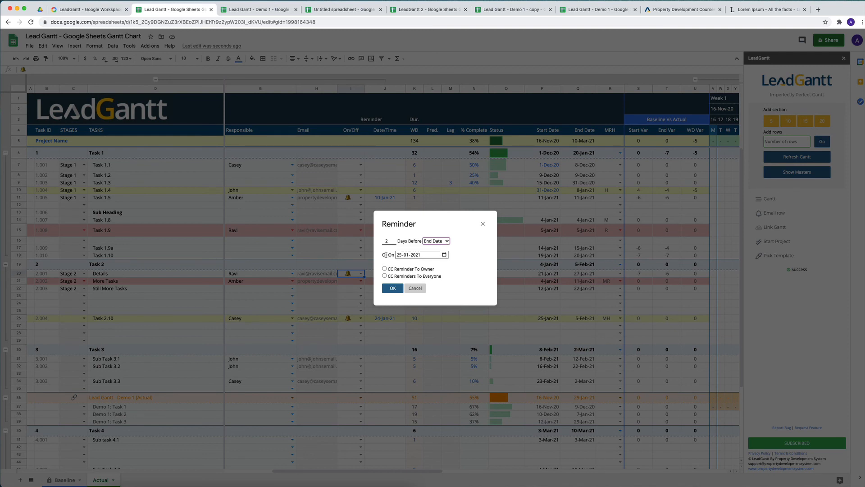
left_click(444, 255)
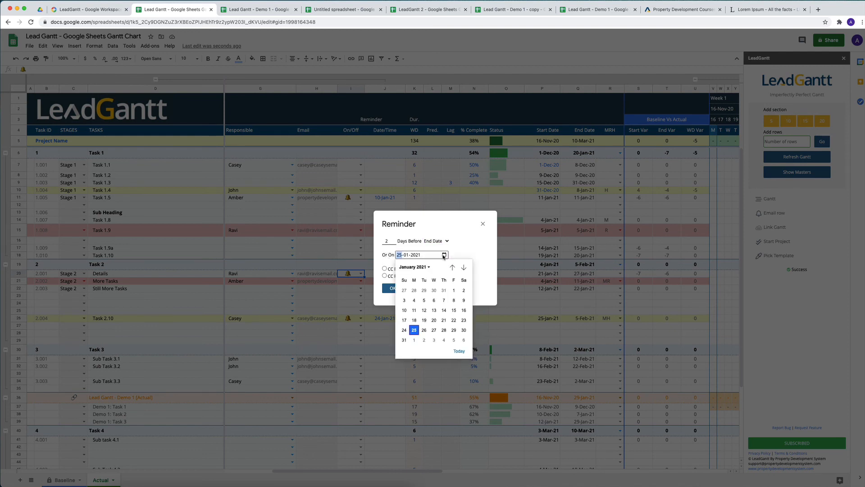
left_click(478, 246)
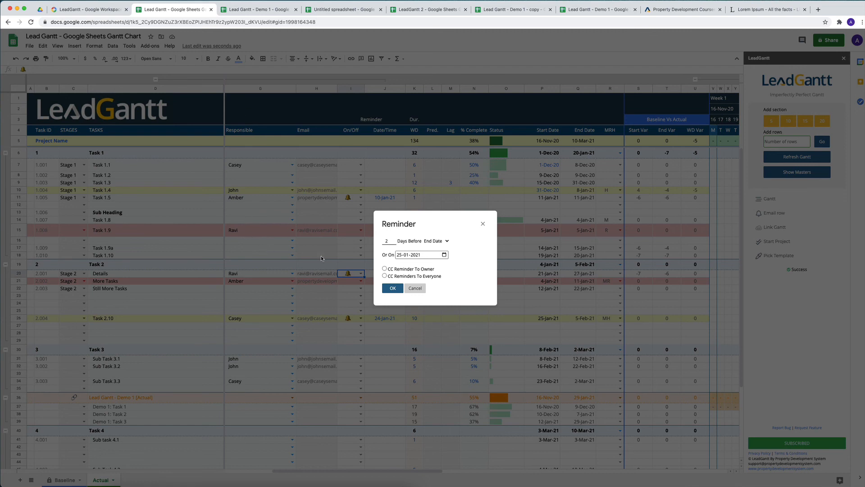
left_click(385, 269)
left_click(482, 224)
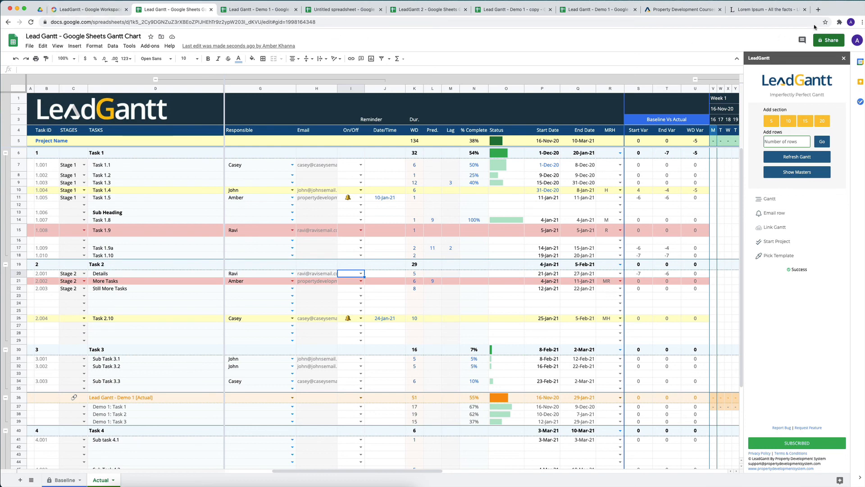
- Switch to Gmail to view the "Project Name: 2.002" task email, and return to the main Gantt spreadsheet
left_click(766, 9)
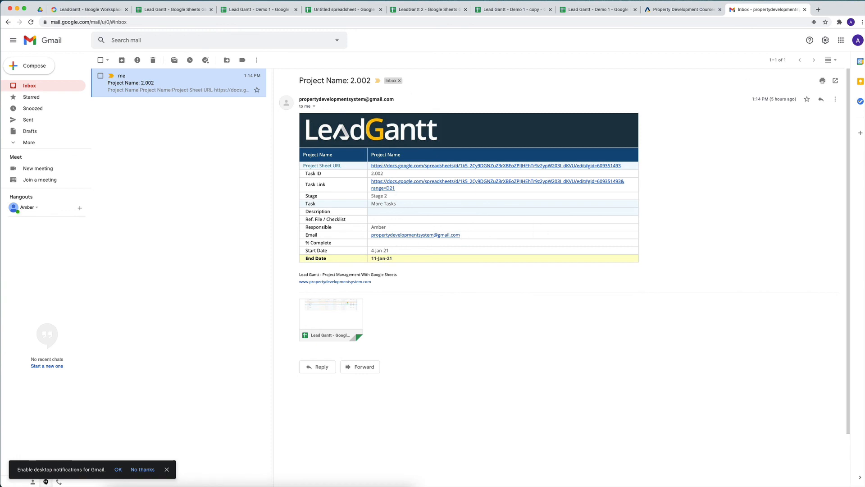
left_click(682, 9)
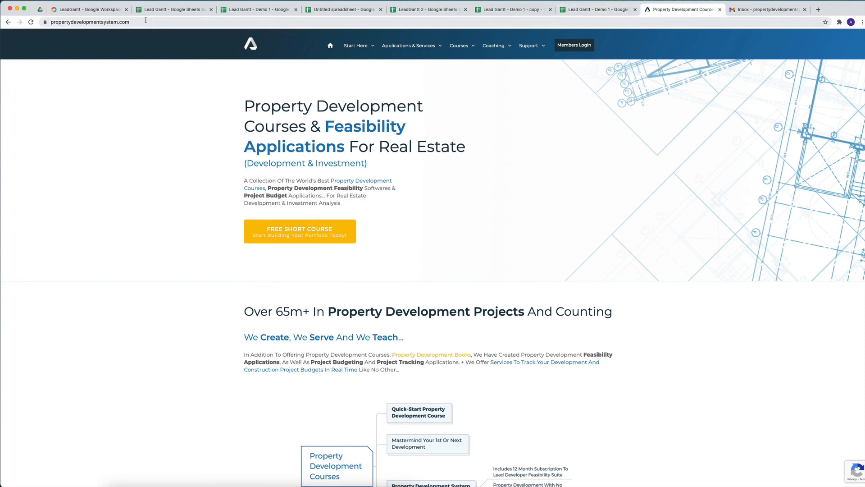
left_click(174, 9)
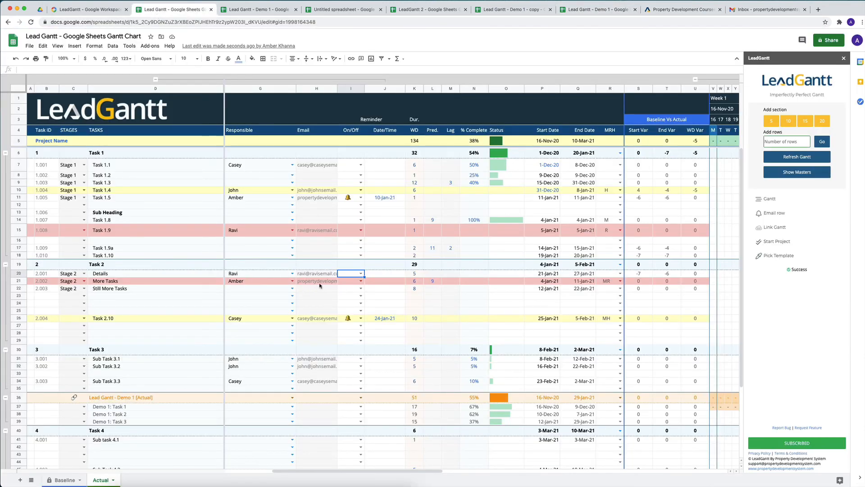
- Turn on a reminder for More Tasks 2 days before its End Date, with CC Reminders To Everyone
left_click(359, 281)
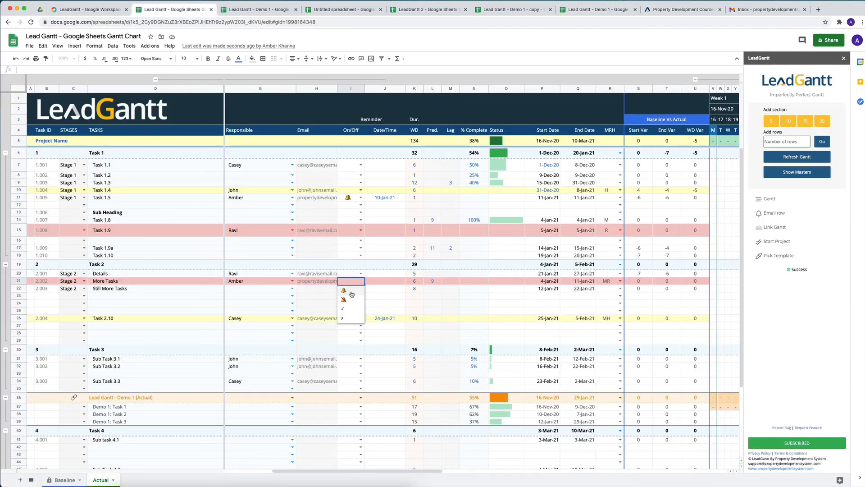
left_click(350, 293)
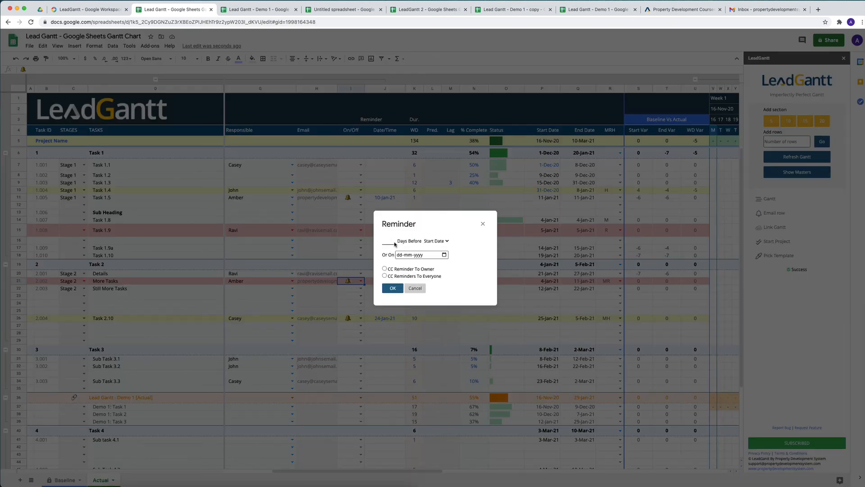
left_click(393, 240)
left_click(392, 240)
left_click(435, 240)
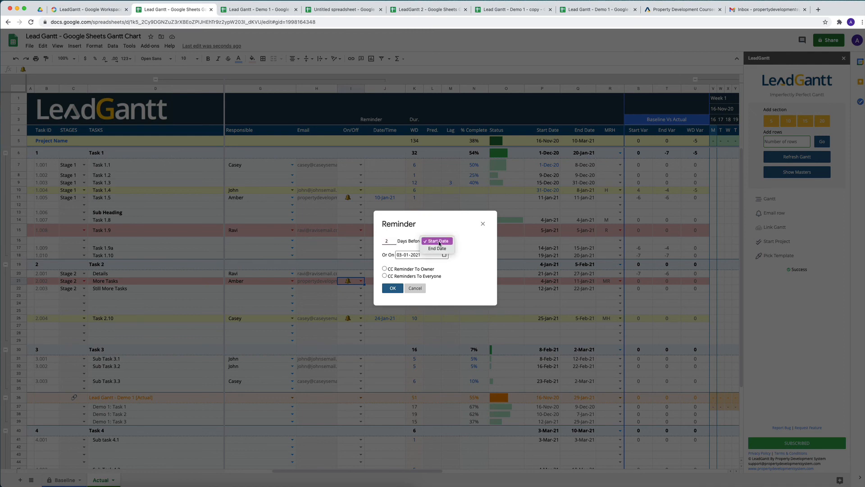
left_click(435, 248)
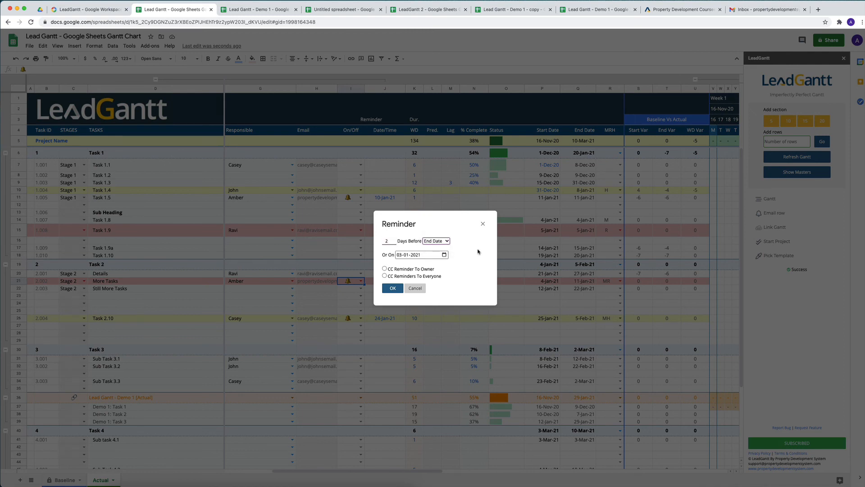
left_click(384, 275)
left_click(393, 288)
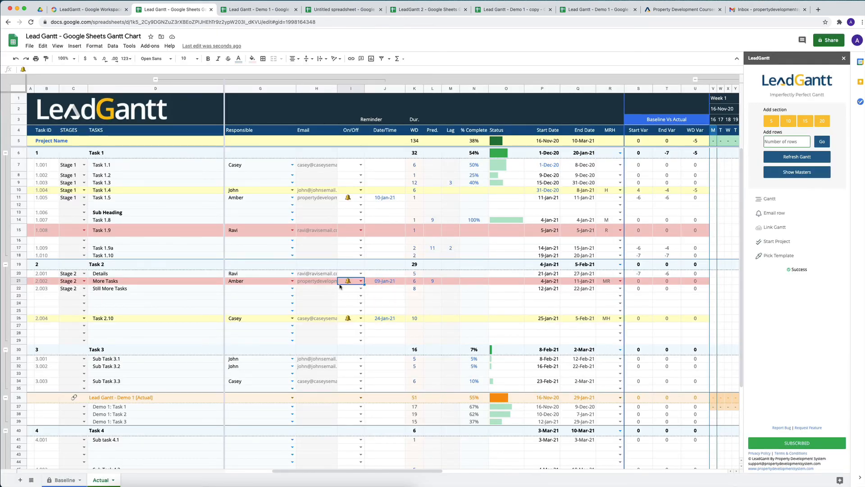
- Highlight More Tasks' reminder bell and date, and view its available reminder status options
left_click(390, 283, "shift")
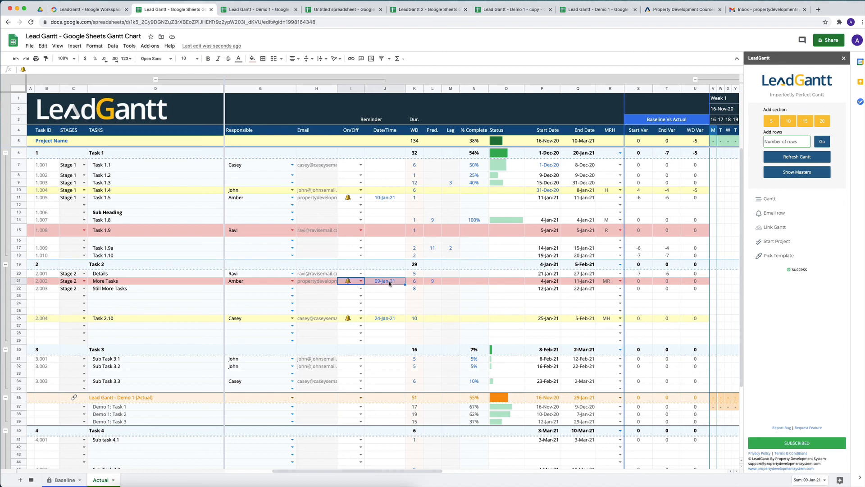
left_click(343, 283)
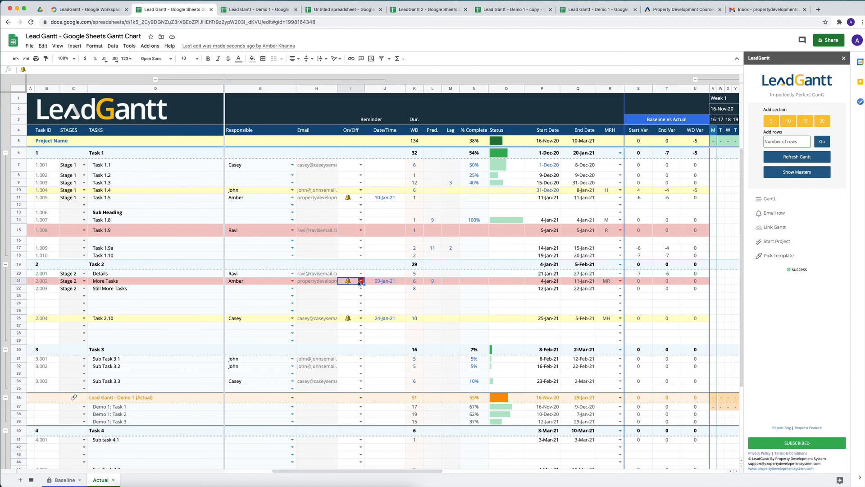
left_click(360, 282)
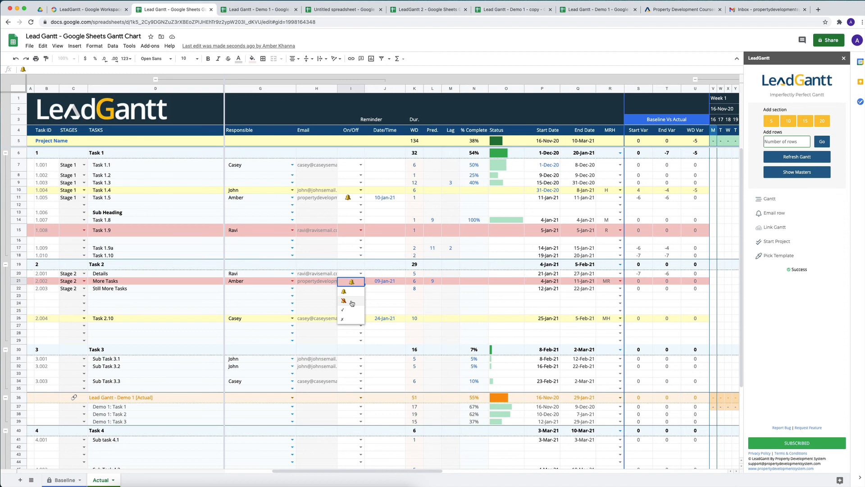
- Inspect More Tasks' email and responsible person, and view the Google account signed in to the spreadsheet
left_click(308, 282)
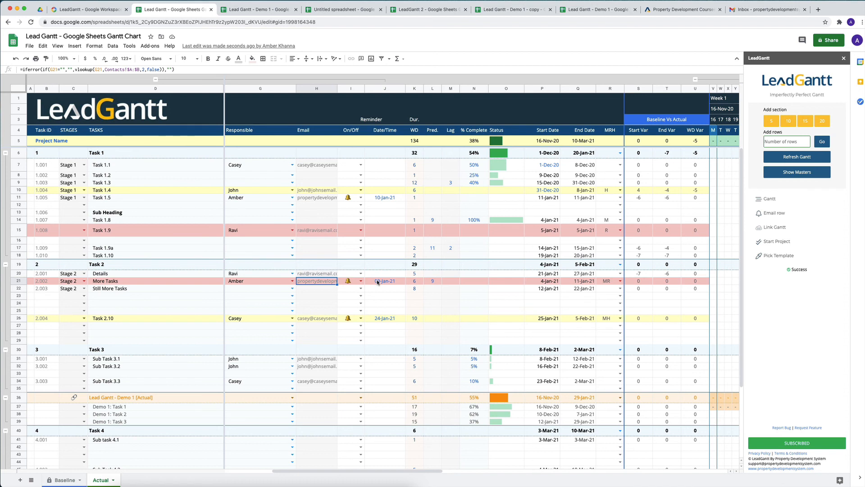
left_click(253, 284)
left_click(857, 40)
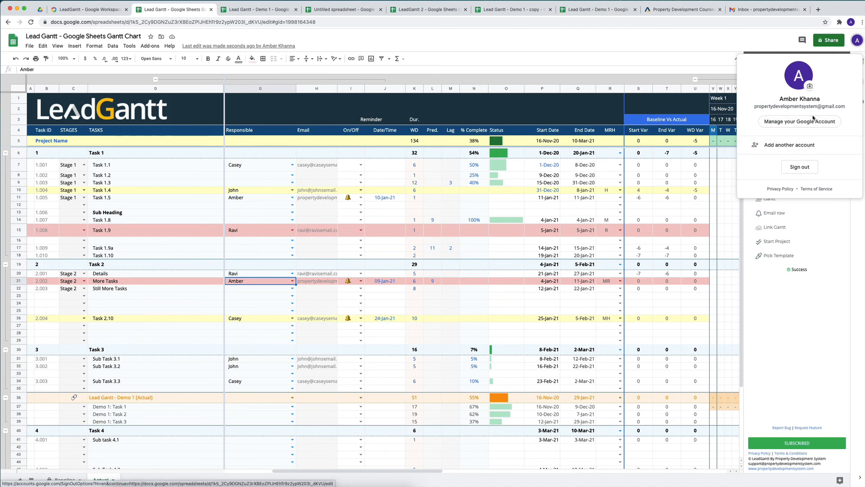
left_click(705, 44)
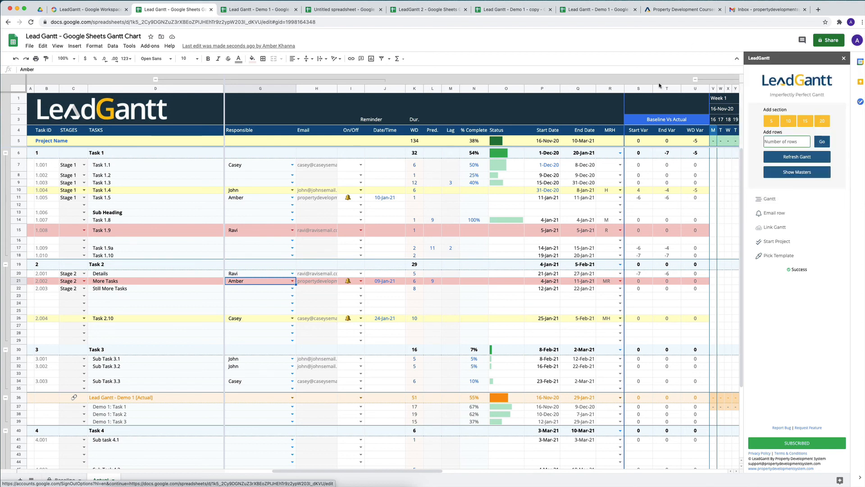